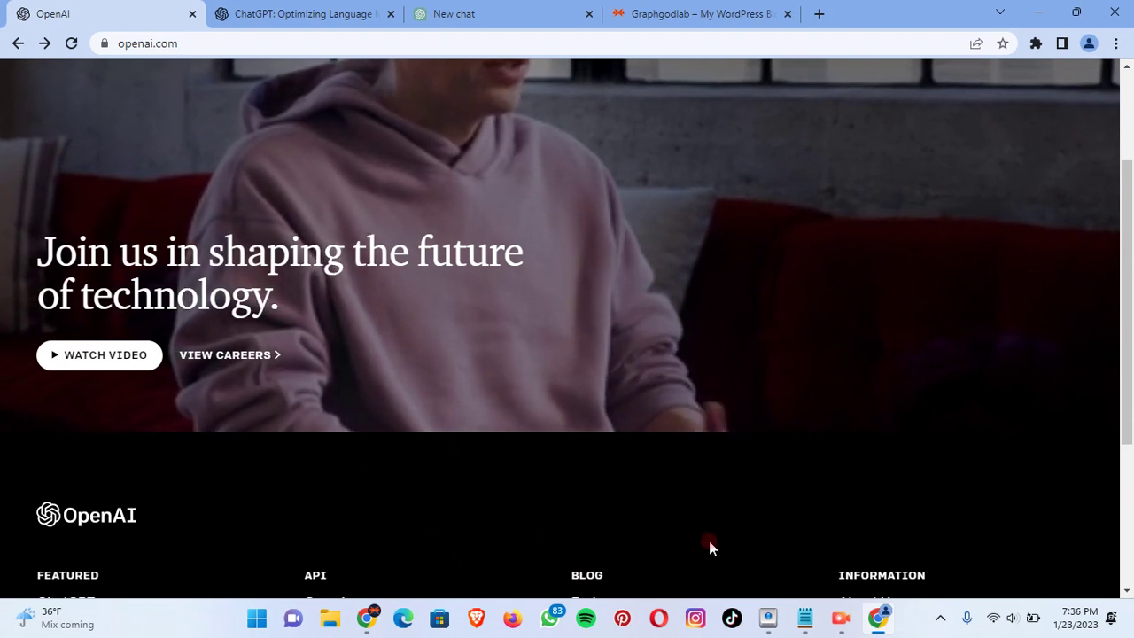
# Step: Bring up the Notepad topic outline and highlight the topic "How to create high-quality blog content using ChatGPT?"
pyautogui.moveTo(804, 617)
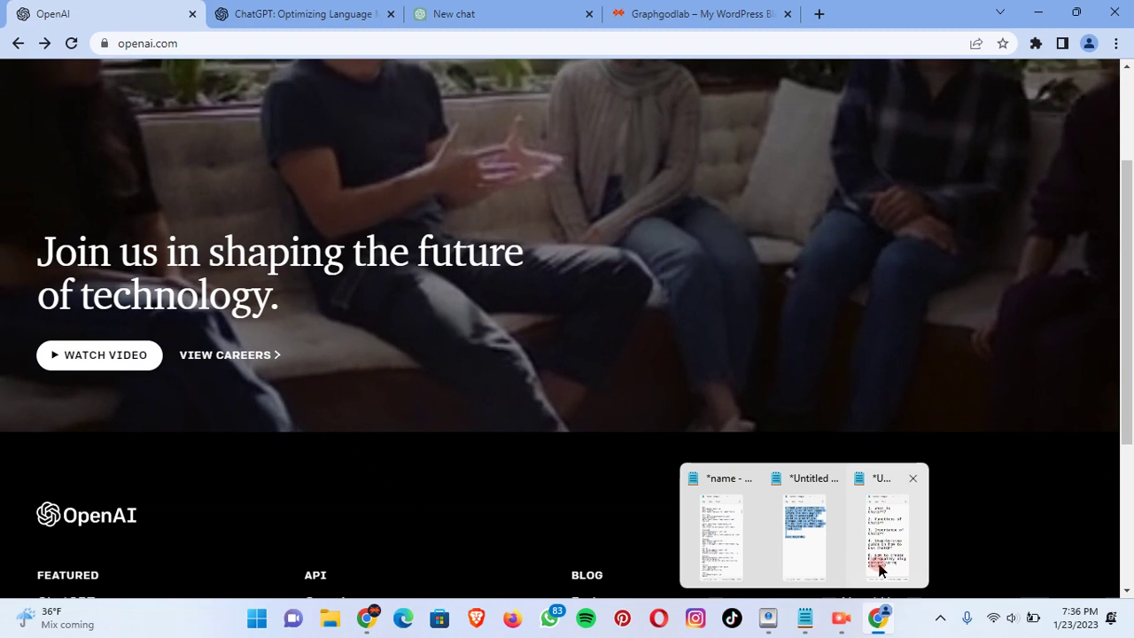
pyautogui.click(878, 570)
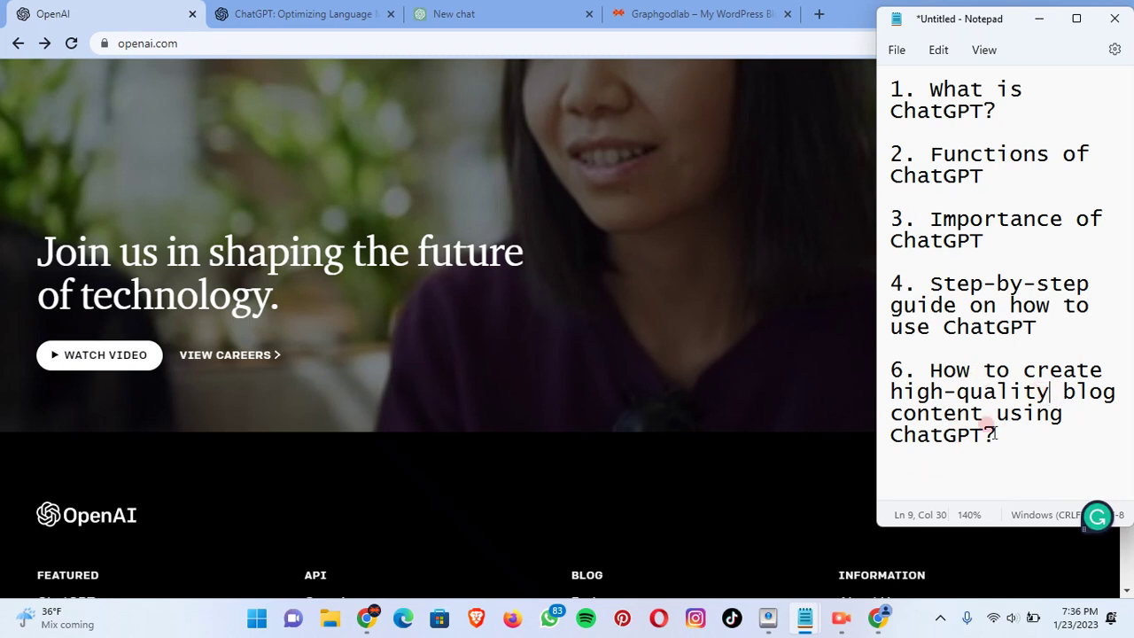
pyautogui.moveTo(1014, 438); pyautogui.dragTo(926, 370)
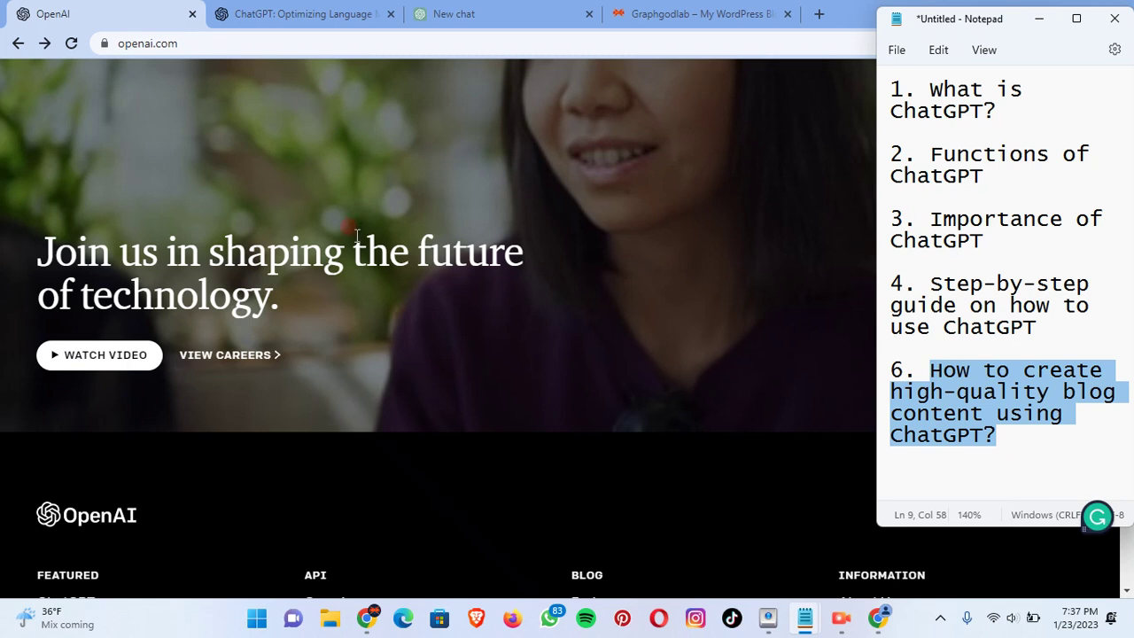
# Step: Return to the OpenAI homepage and look through it from the ChatGPT announcement banner down to the footer's featured links
pyautogui.scroll(1, 369, 307)
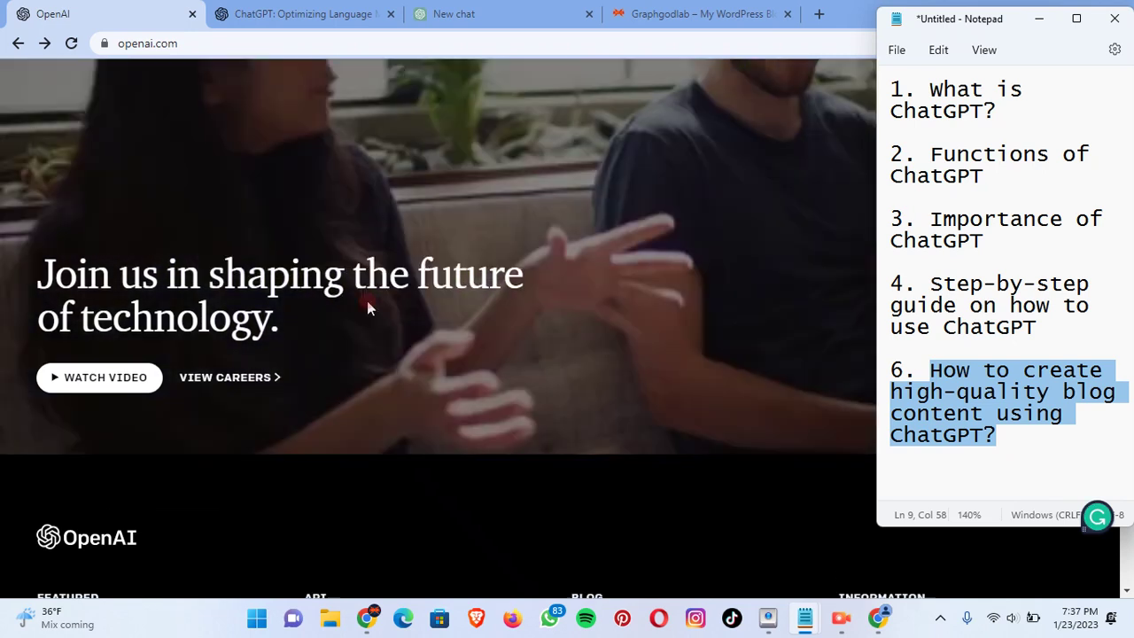
pyautogui.scroll(2, 366, 301)
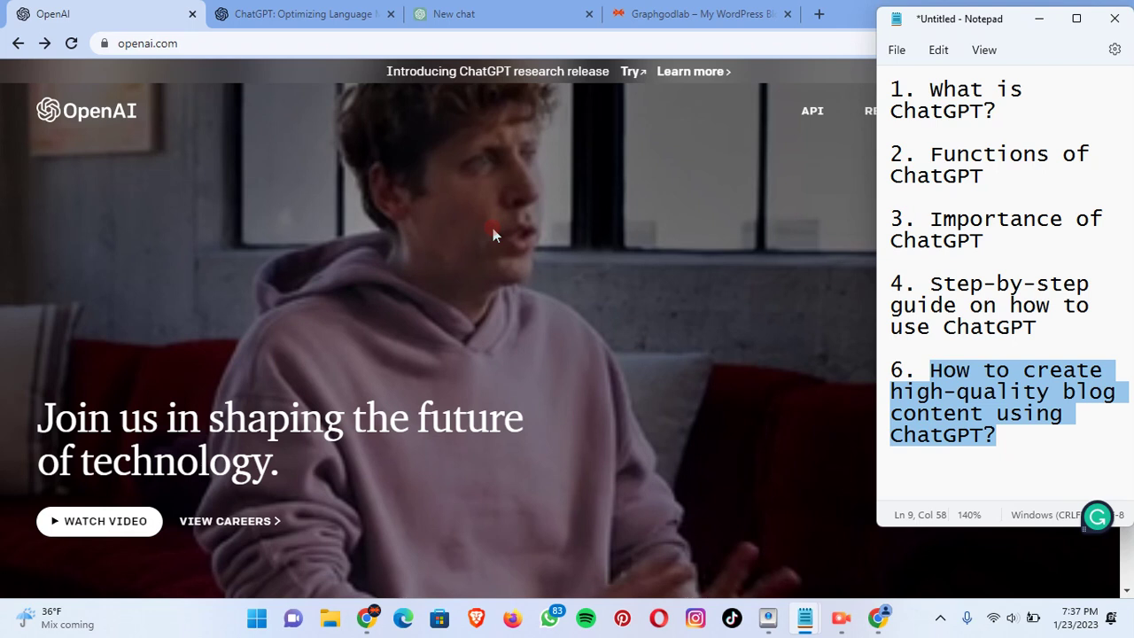
pyautogui.scroll(-3, 493, 232)
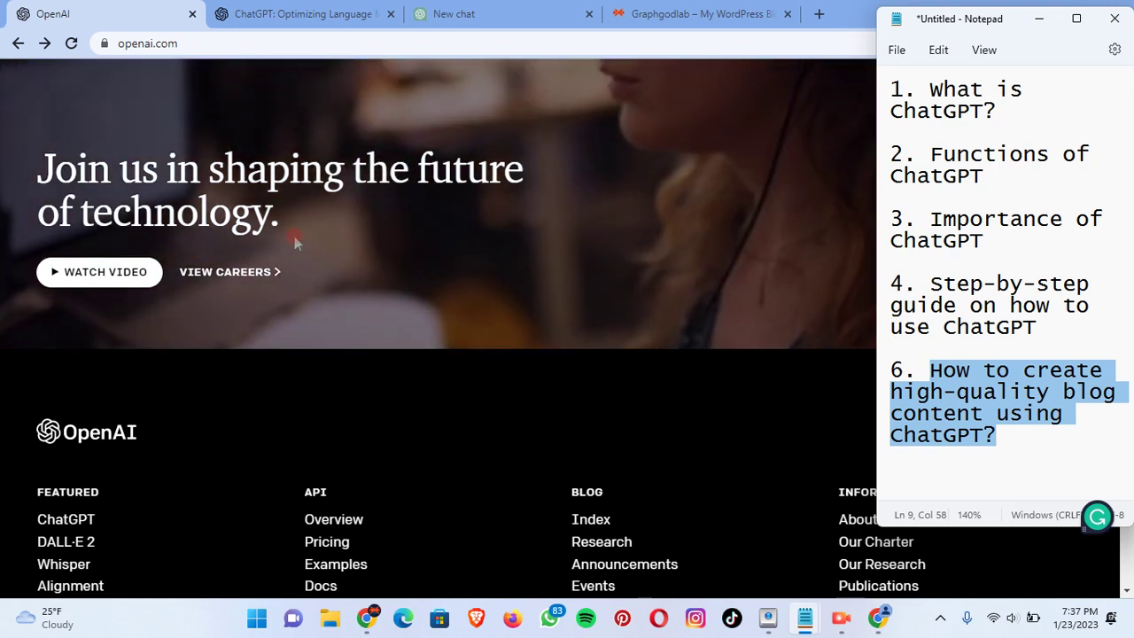
pyautogui.scroll(3, 399, 200)
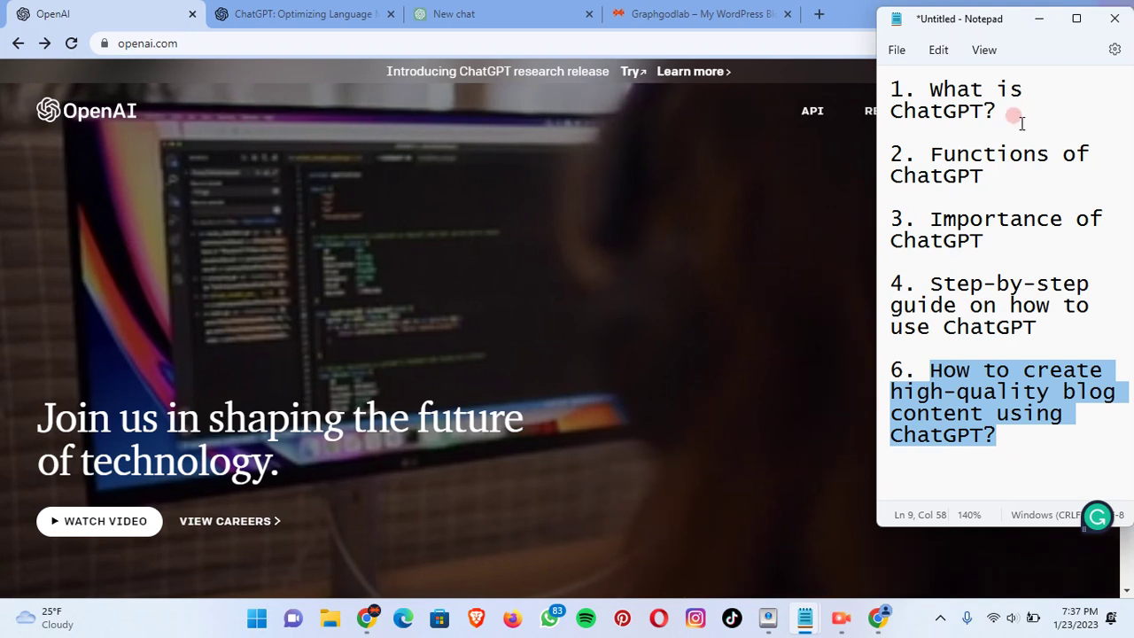
pyautogui.click(207, 42)
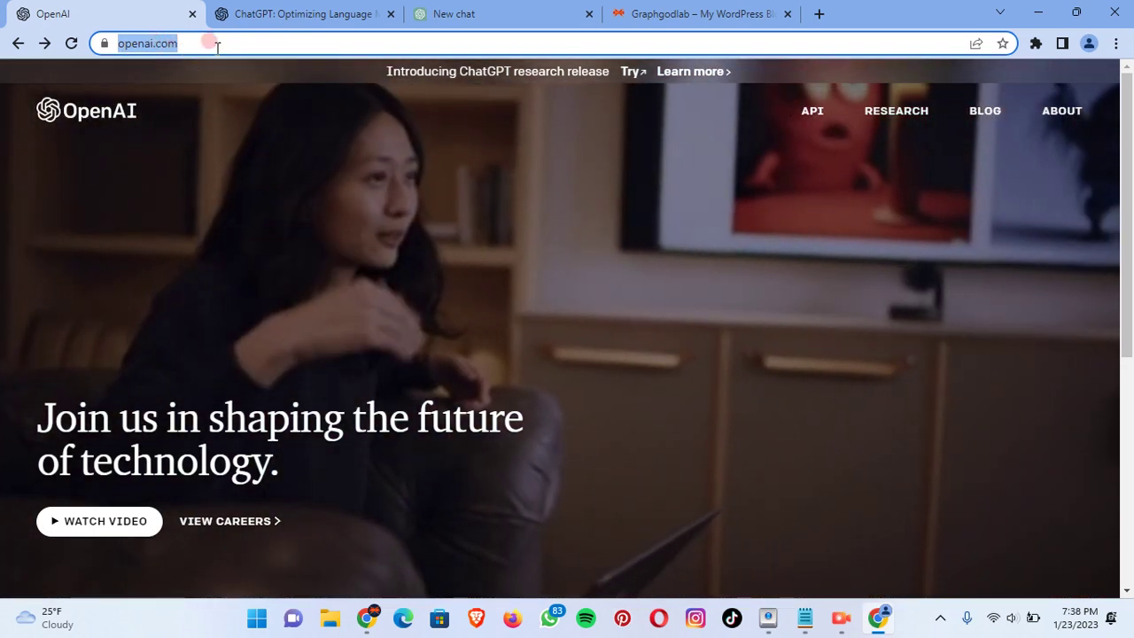
pyautogui.scroll(-2, 246, 191)
pyautogui.scroll(2, 470, 185)
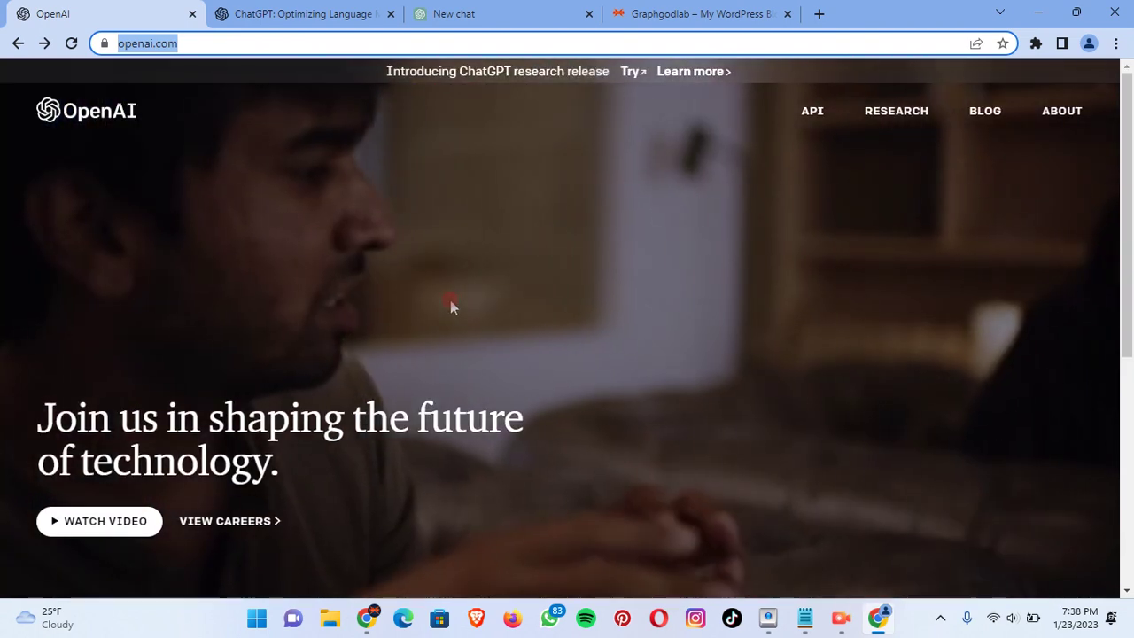
pyautogui.scroll(-3, 474, 301)
pyautogui.scroll(-2, 448, 275)
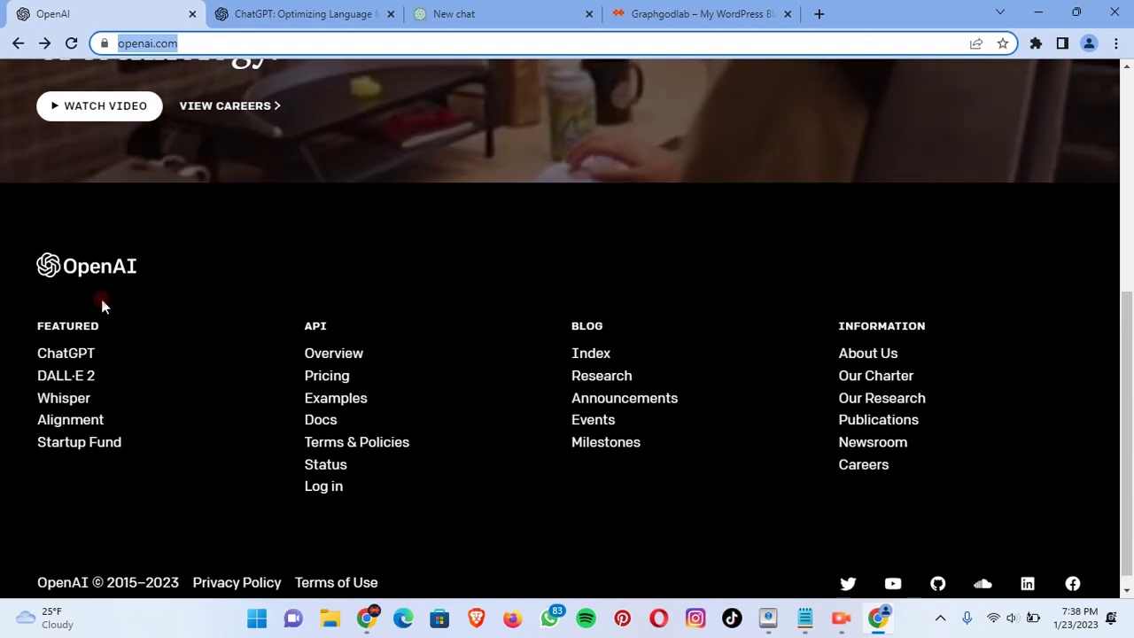
pyautogui.click(328, 251)
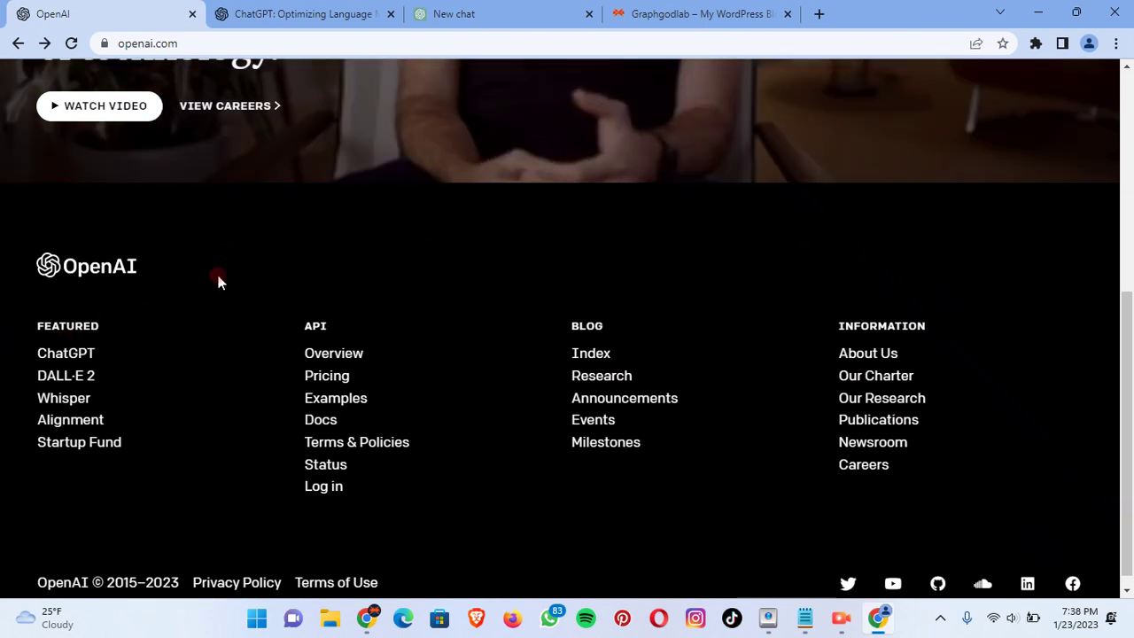
pyautogui.scroll(5, 204, 293)
pyautogui.scroll(-5, 321, 246)
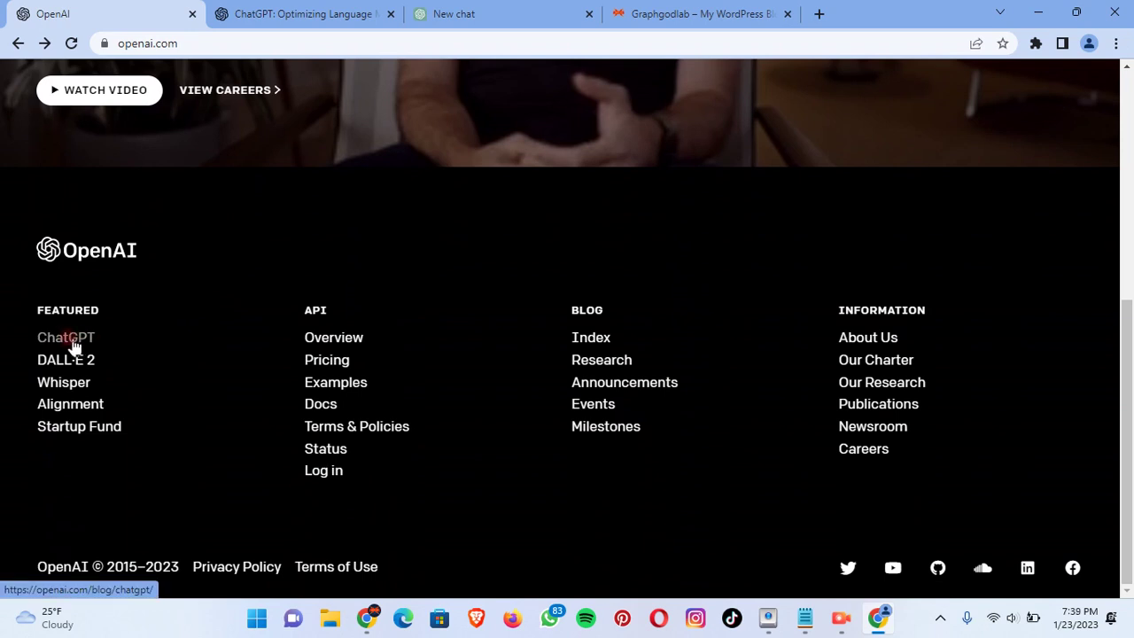
# Step: Switch to the "ChatGPT: Optimizing Language Models for Dialogue" article and look through it, including the Try ChatGPT link
pyautogui.click(267, 15)
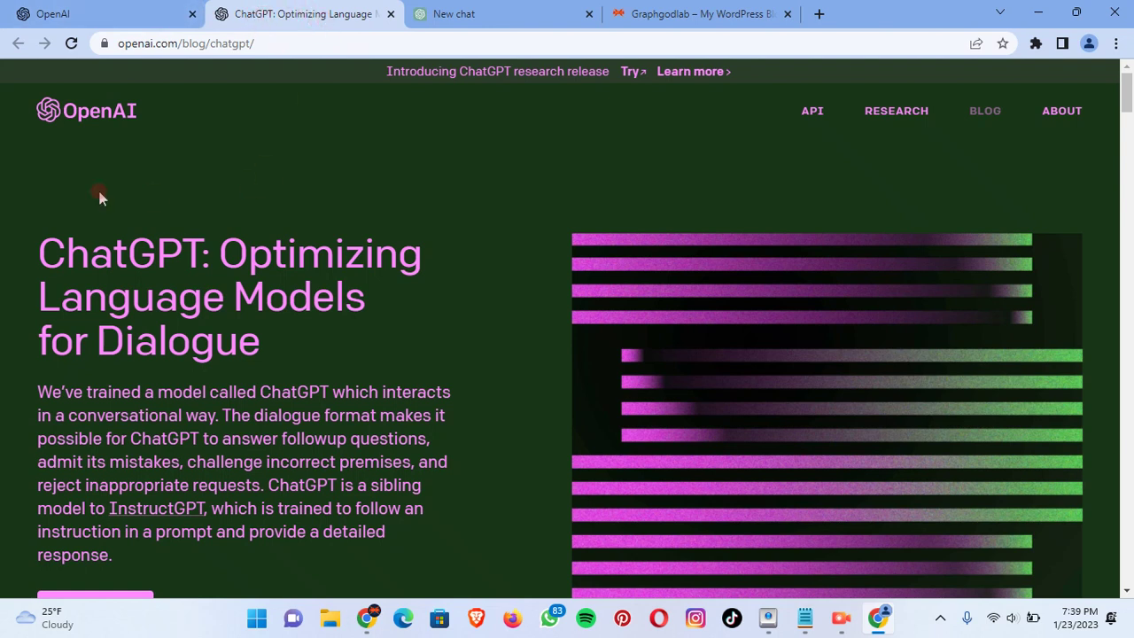
pyautogui.scroll(-3, 121, 241)
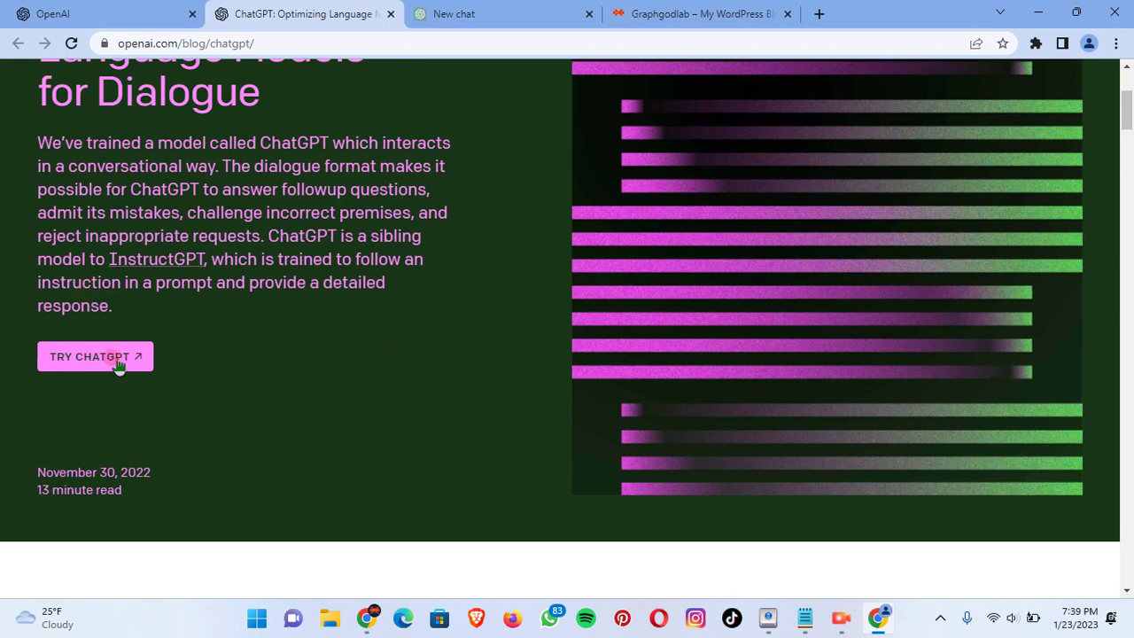
pyautogui.scroll(-12, 261, 261)
pyautogui.scroll(-20, 457, 251)
pyautogui.scroll(20, 299, 307)
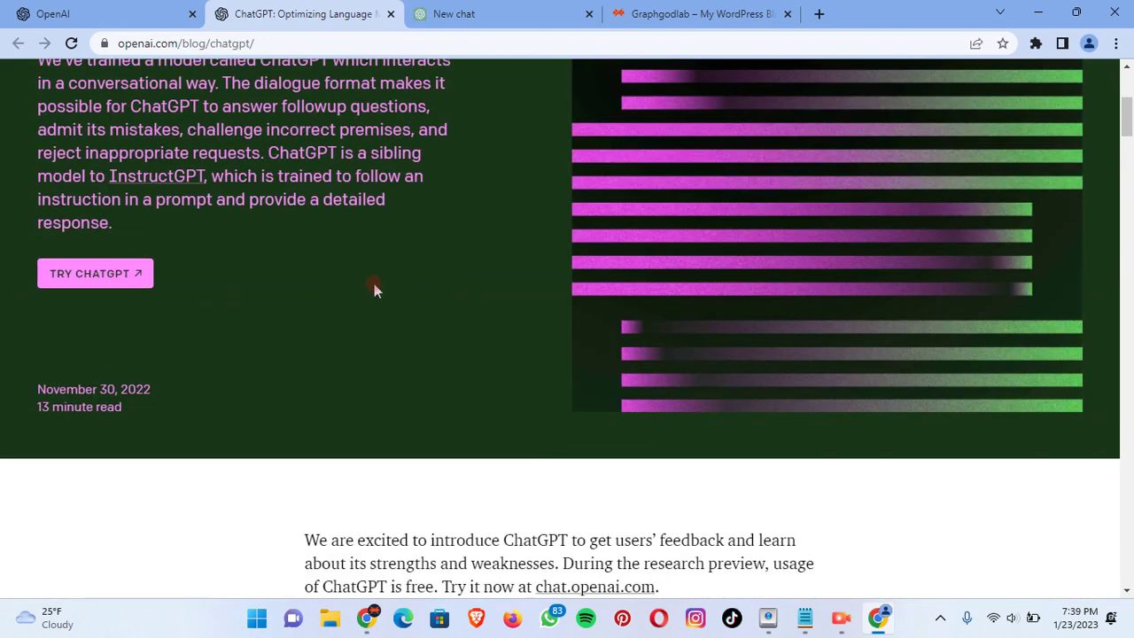
pyautogui.scroll(1, 425, 291)
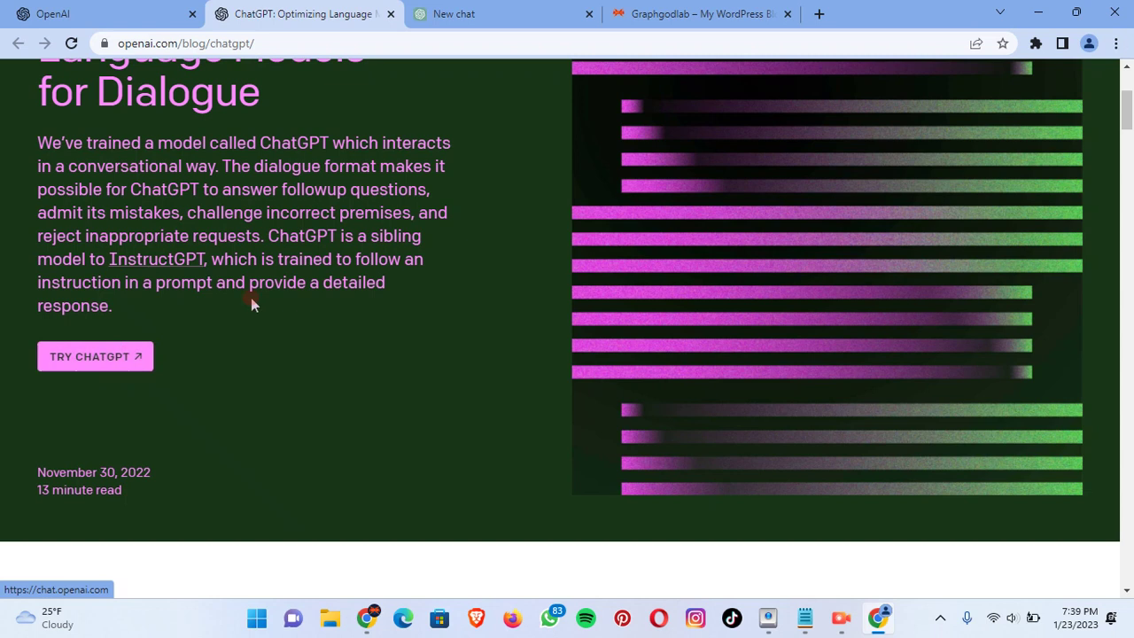
# Step: Switch to the new ChatGPT chat and review its examples, capabilities and limitations
pyautogui.click(471, 12)
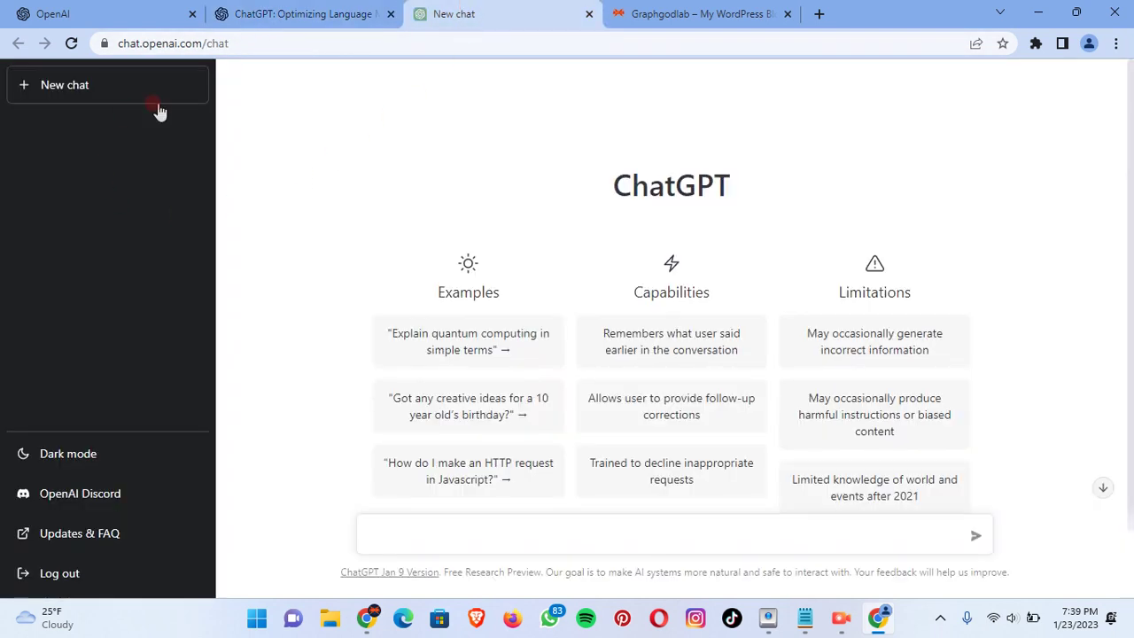
pyautogui.scroll(-1, 647, 311)
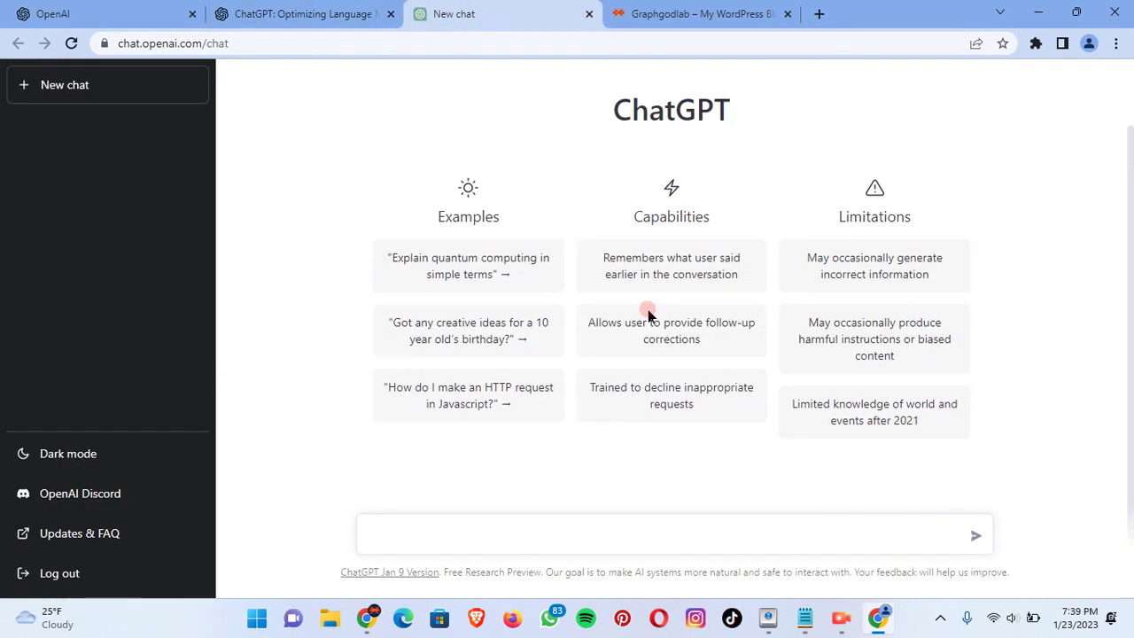
pyautogui.scroll(1, 637, 319)
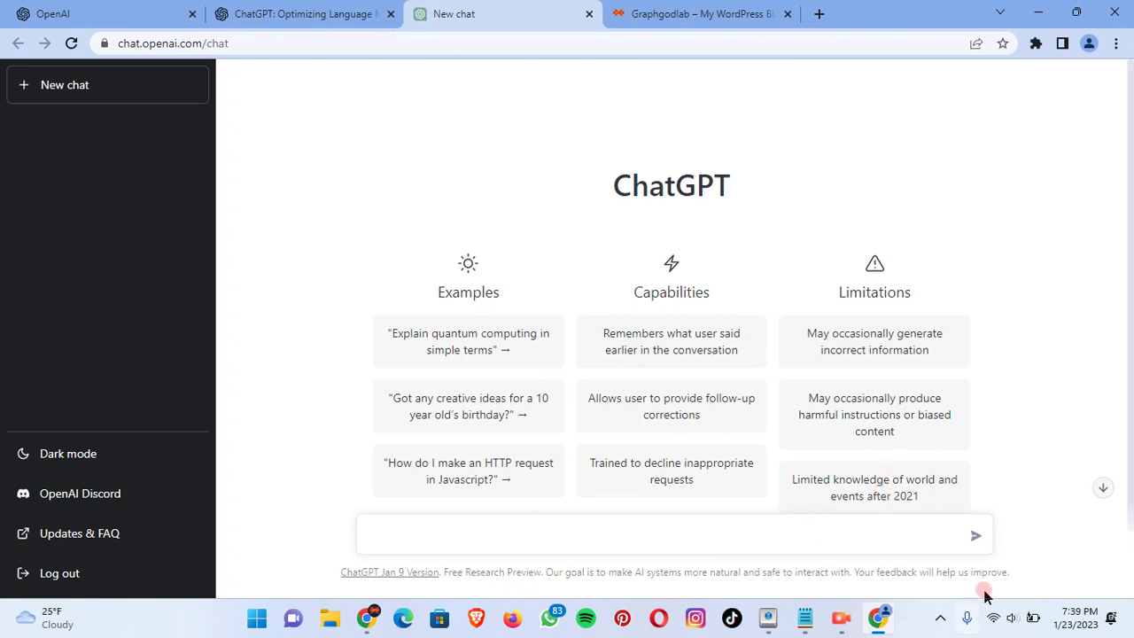
# Step: Copy the topic text "What is ChatGPT?" without its number from the Notepad outline
pyautogui.moveTo(806, 617)
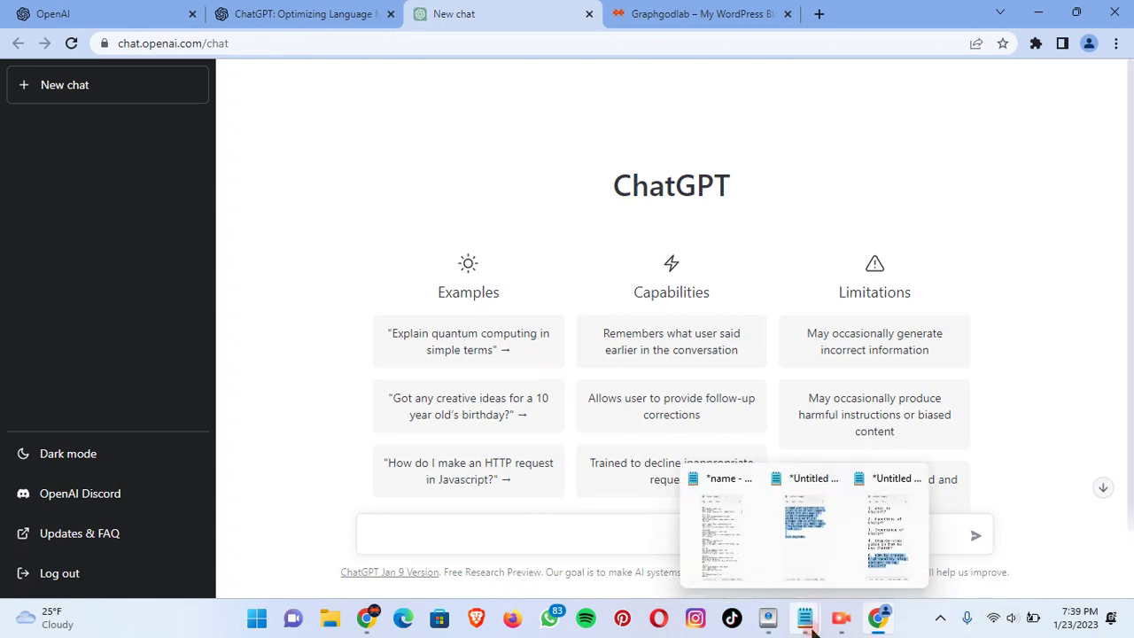
pyautogui.click(881, 554)
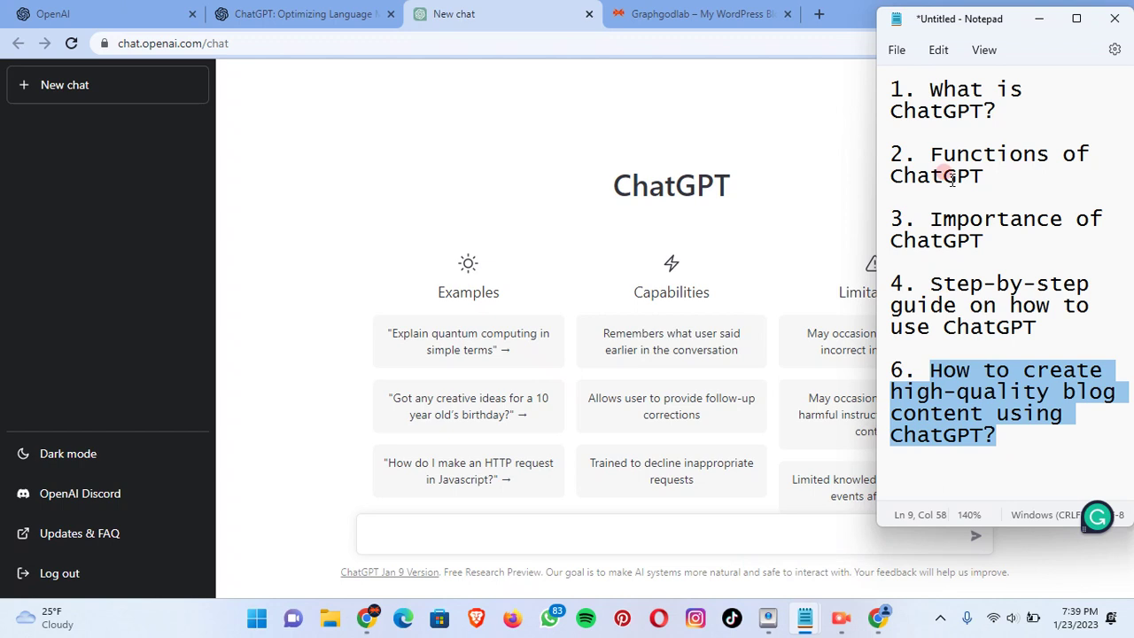
pyautogui.moveTo(942, 155); pyautogui.dragTo(956, 176)
pyautogui.moveTo(931, 84); pyautogui.dragTo(999, 112)
pyautogui.rightClick(969, 96)
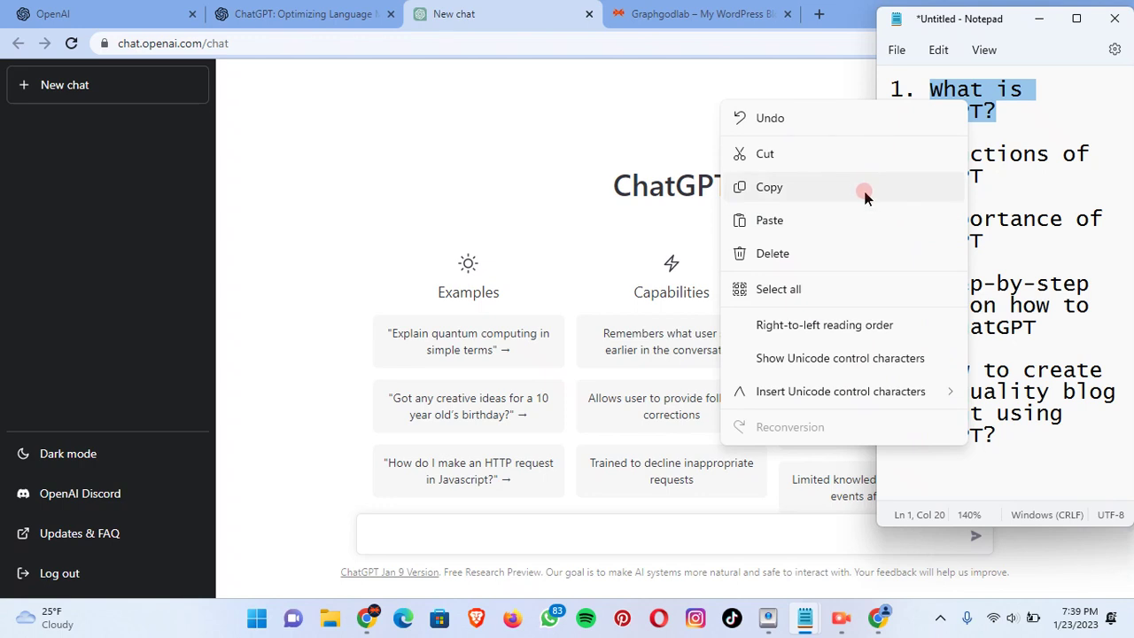
pyautogui.click(865, 196)
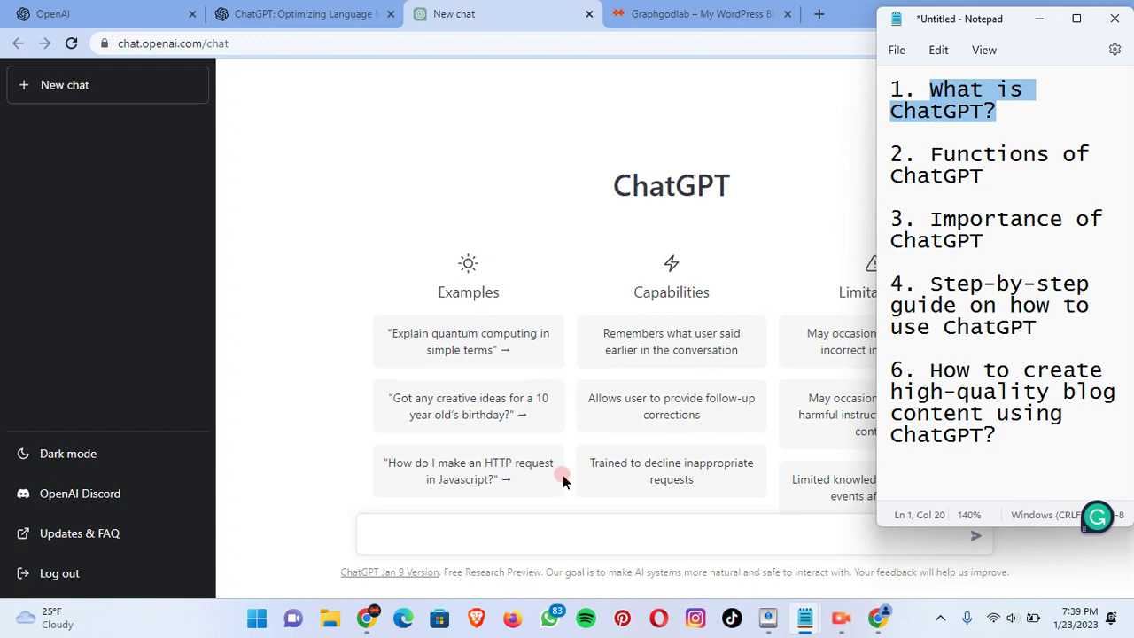
# Step: Switch to the browser window with the WordPress Add New Post editor and look over the empty post form
pyautogui.moveTo(366, 617)
pyautogui.click(364, 566)
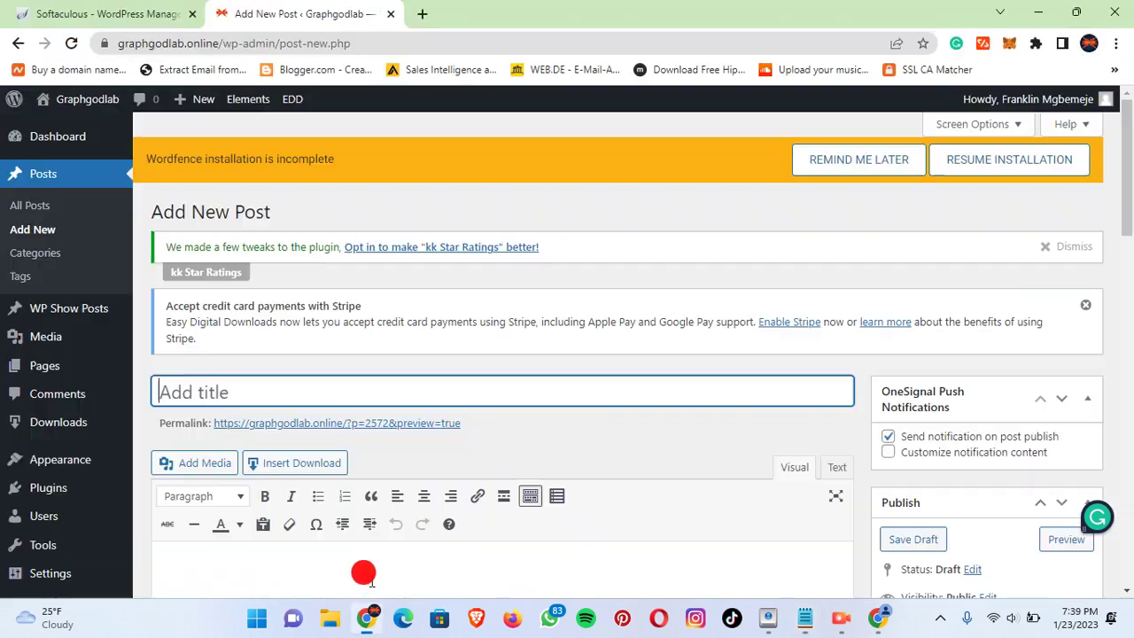
pyautogui.scroll(-5, 421, 253)
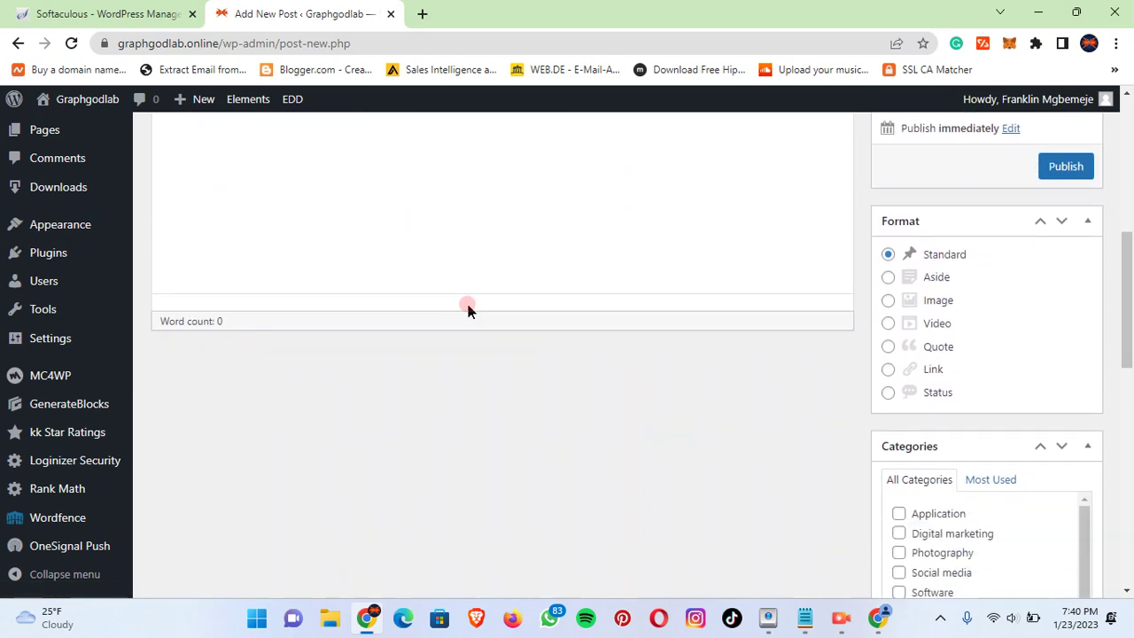
pyautogui.scroll(5, 452, 292)
pyautogui.scroll(2, 443, 327)
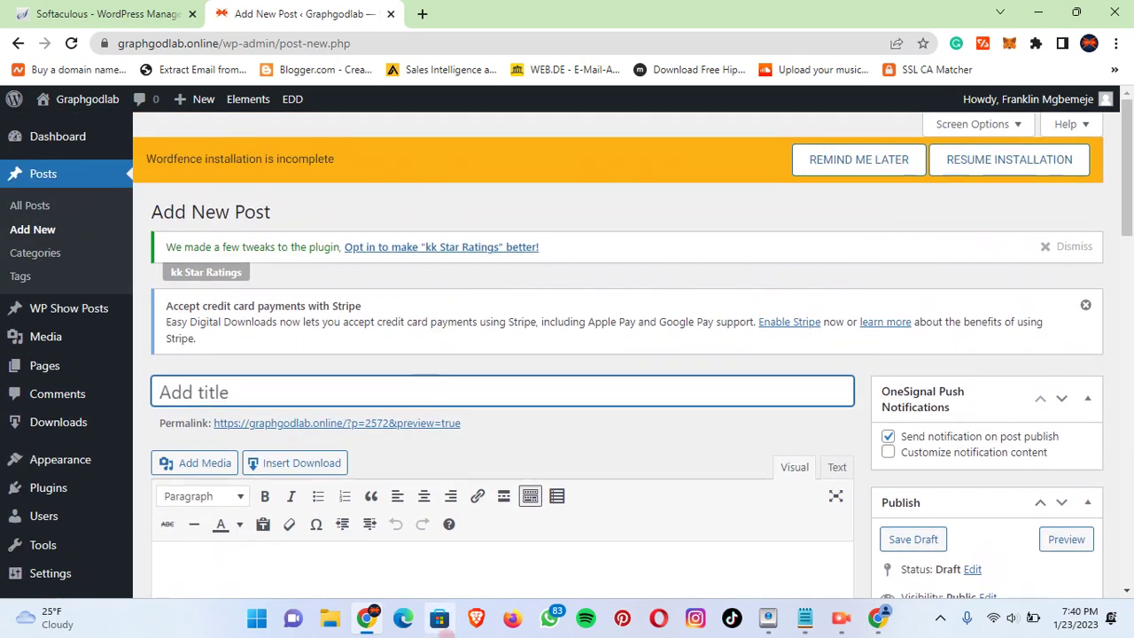
# Step: Switch back to the ChatGPT browser window and examine the published posts on the Graphgodlab blog homepage
pyautogui.moveTo(883, 627)
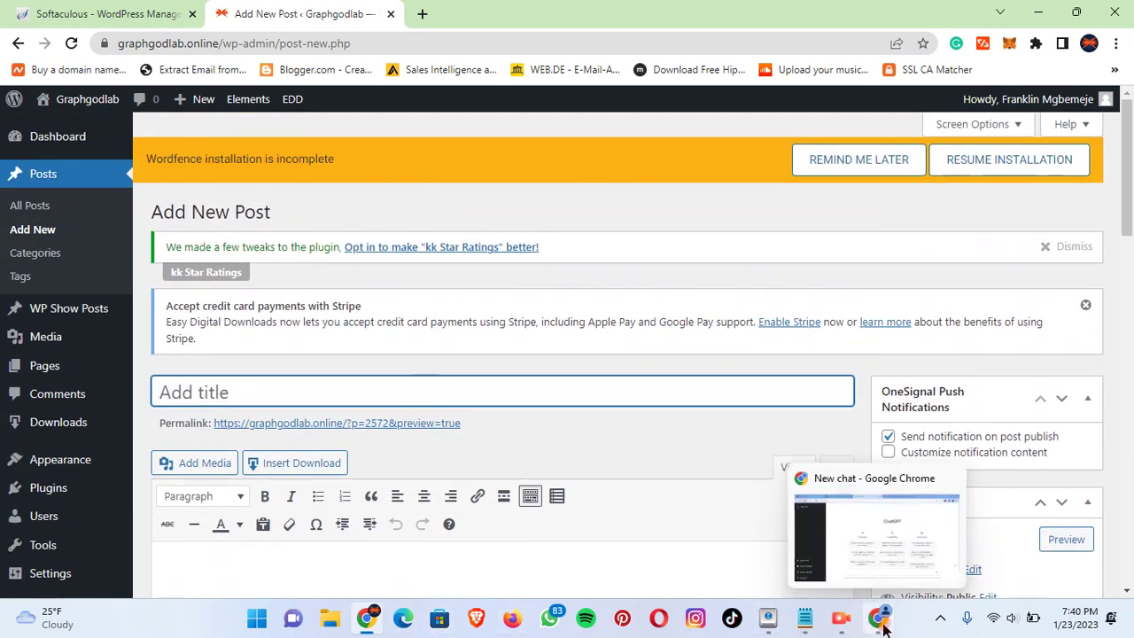
pyautogui.click(810, 471)
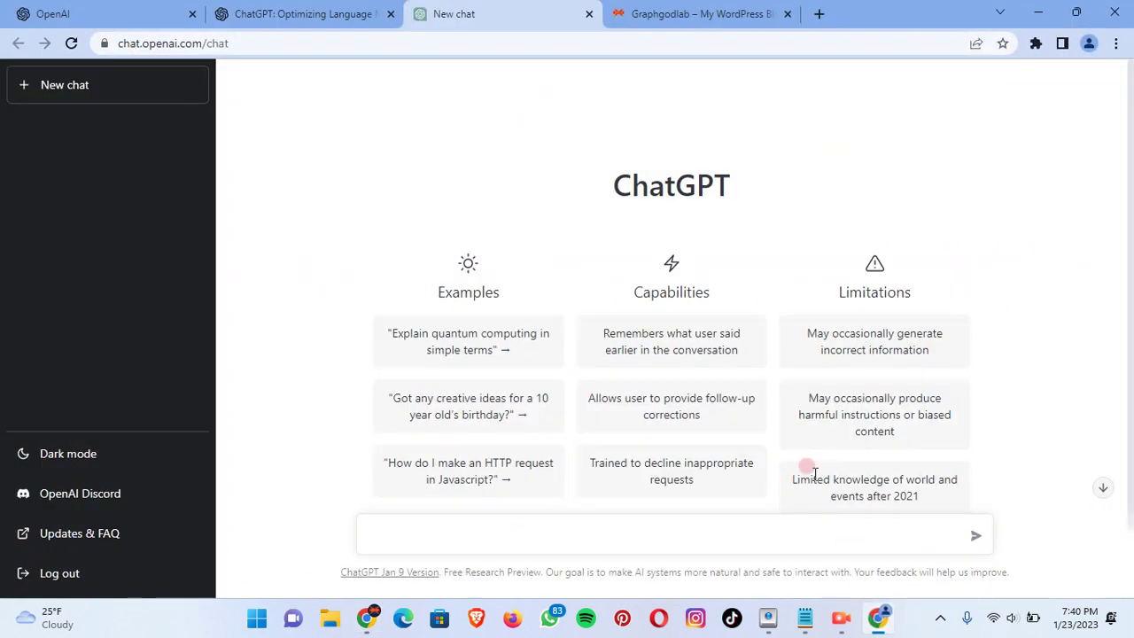
pyautogui.click(646, 12)
pyautogui.scroll(-6, 611, 221)
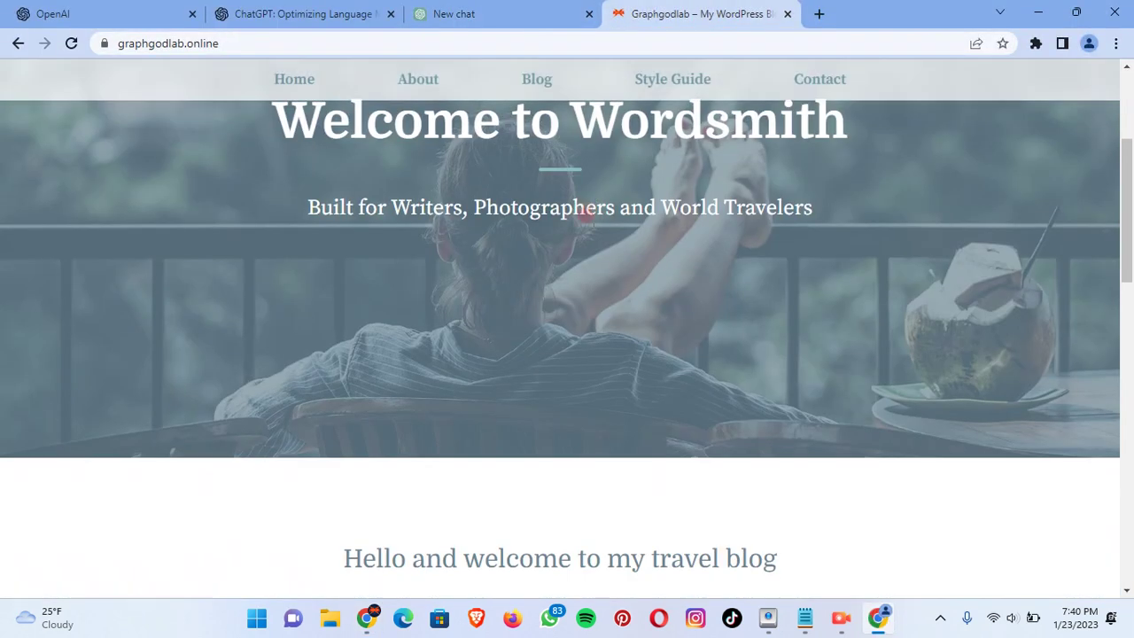
pyautogui.scroll(5, 354, 295)
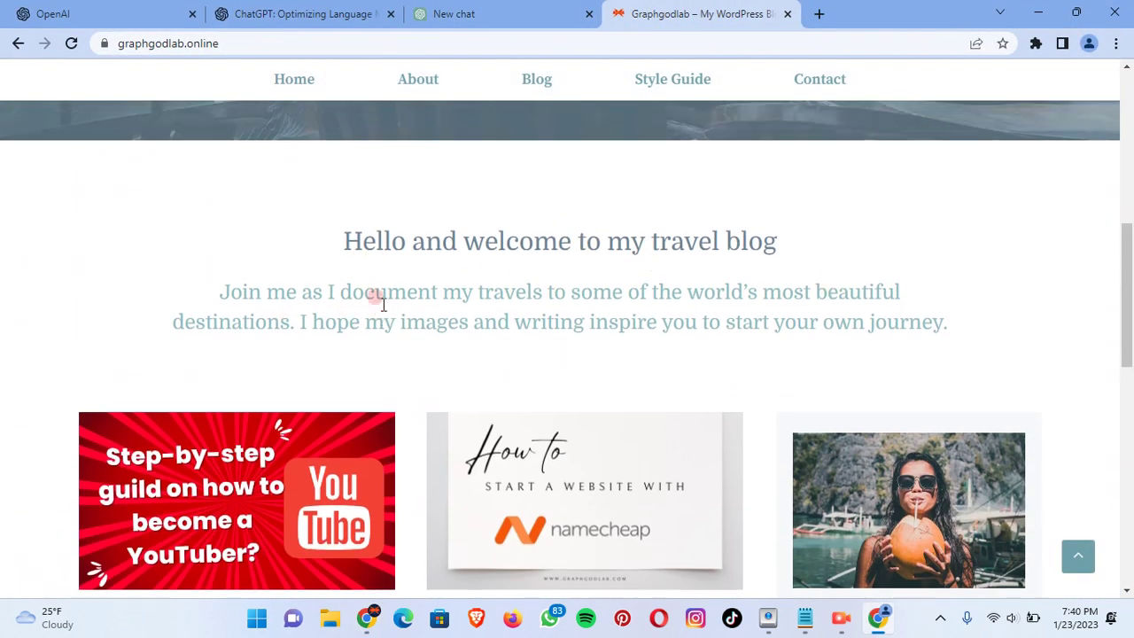
pyautogui.scroll(-3, 461, 363)
pyautogui.scroll(-2, 579, 382)
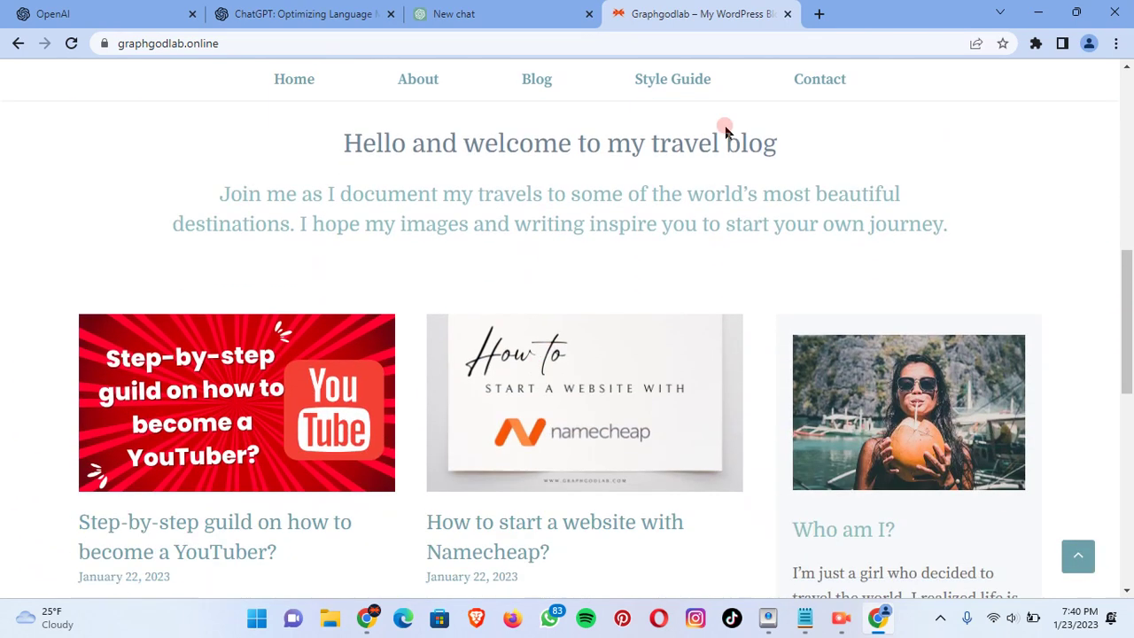
pyautogui.scroll(-1, 681, 350)
pyautogui.scroll(-7, 594, 265)
pyautogui.scroll(-1, 372, 464)
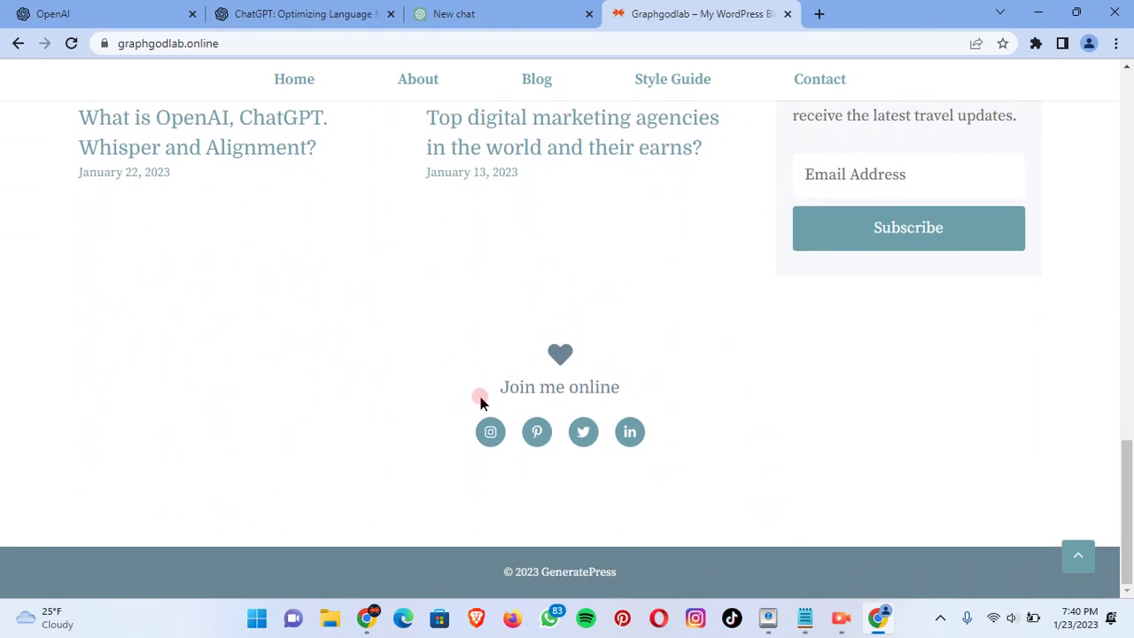
pyautogui.scroll(12, 493, 416)
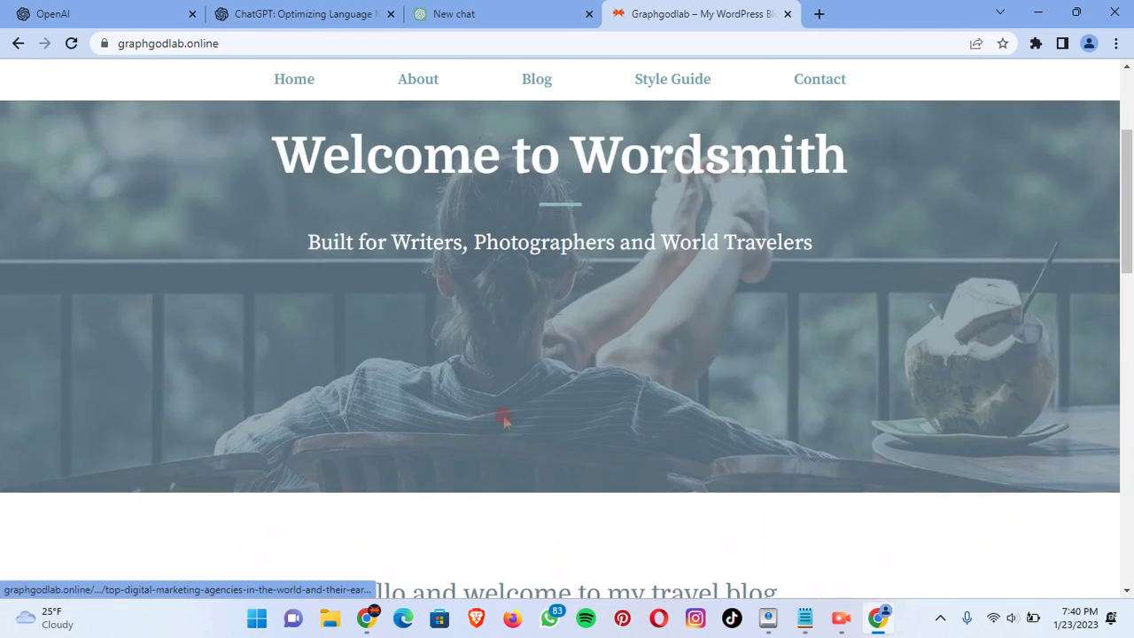
pyautogui.scroll(-7, 527, 423)
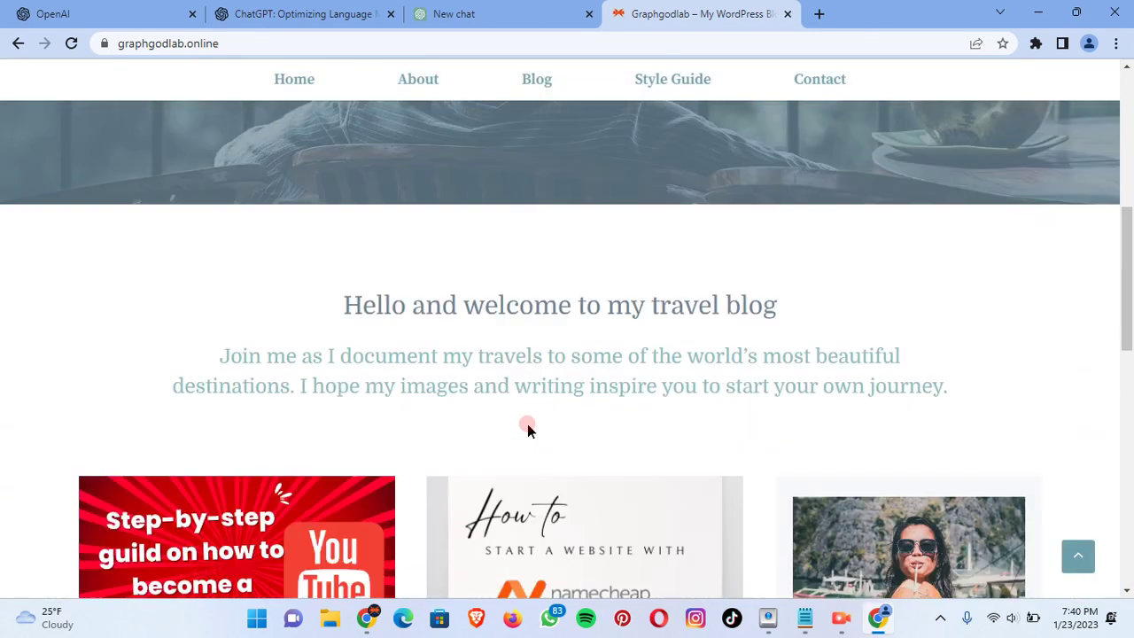
pyautogui.scroll(-1, 235, 470)
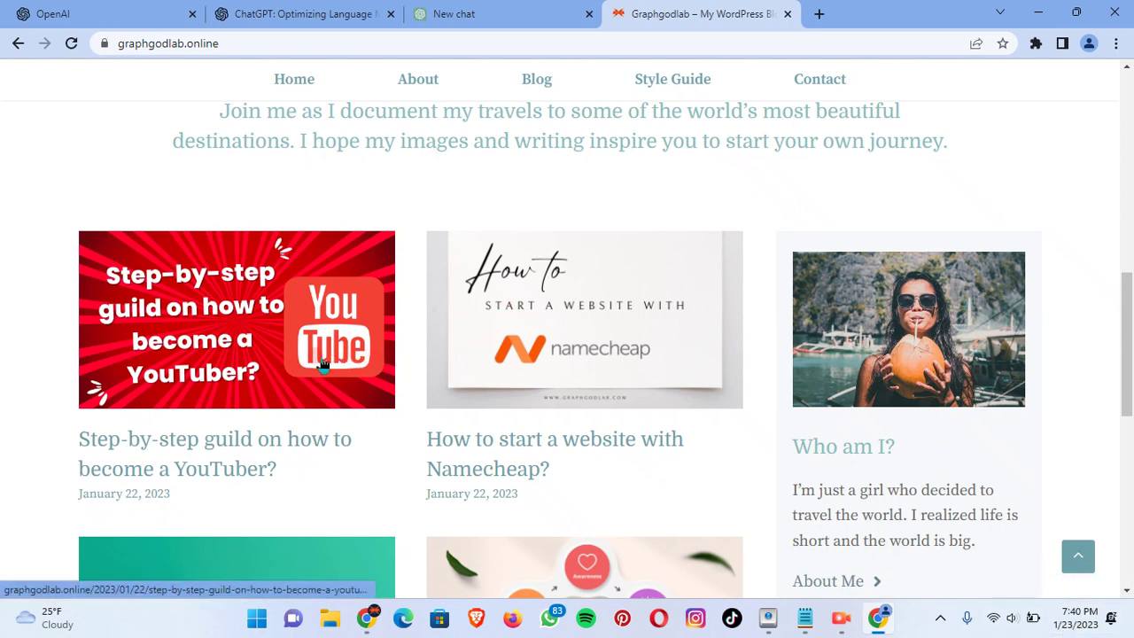
# Step: Return to the new ChatGPT chat and submit the copied question "What is ChatGPT?"
pyautogui.scroll(6, 312, 394)
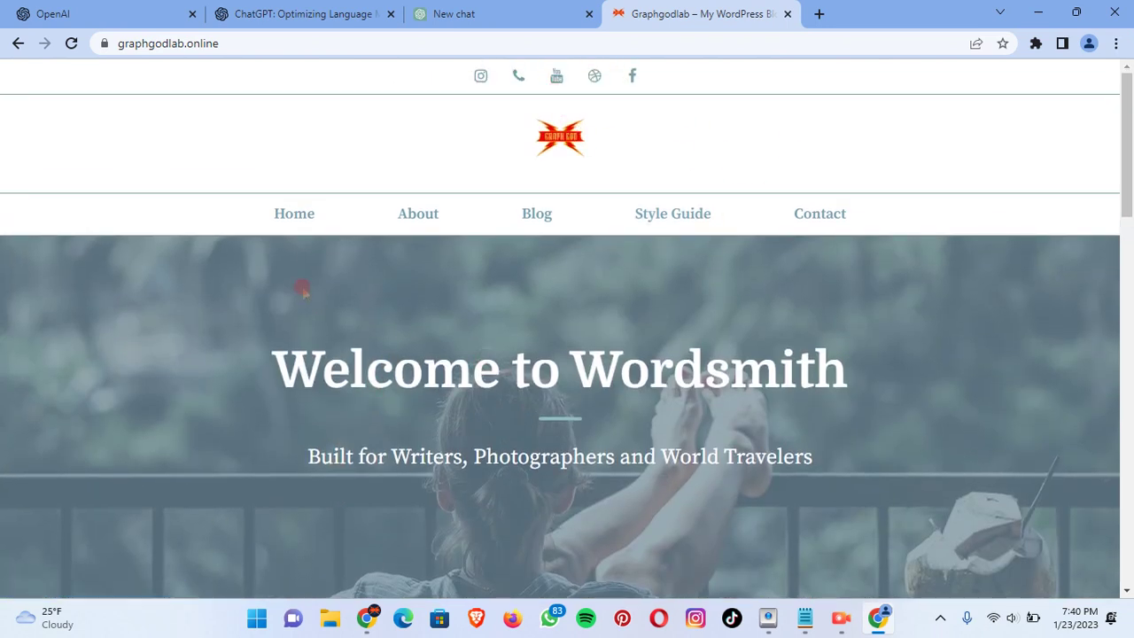
pyautogui.click(467, 8)
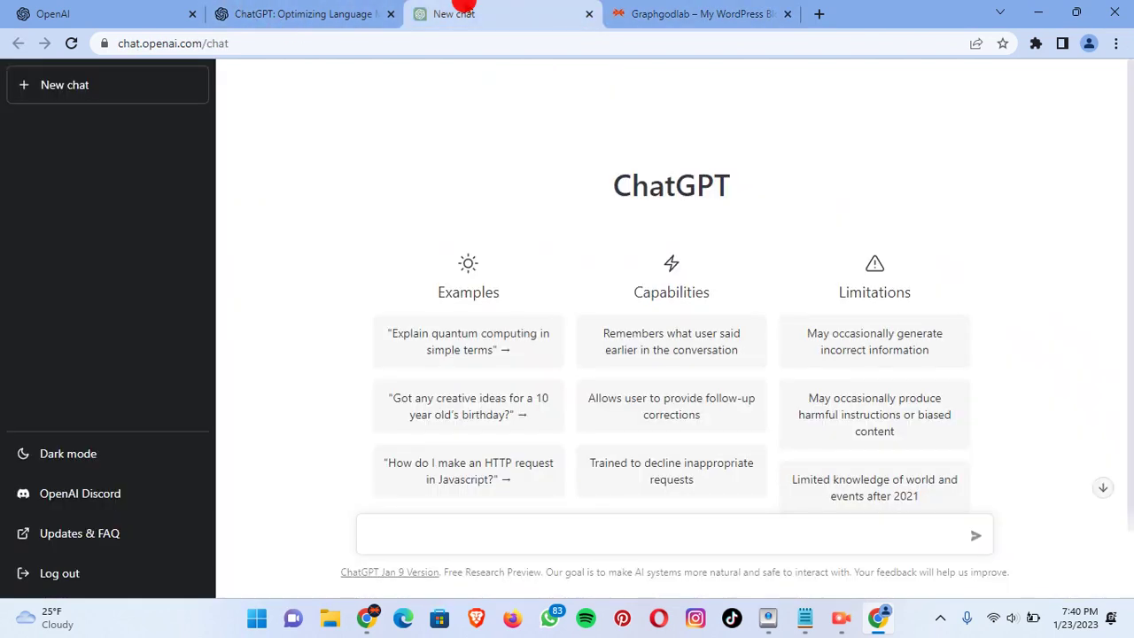
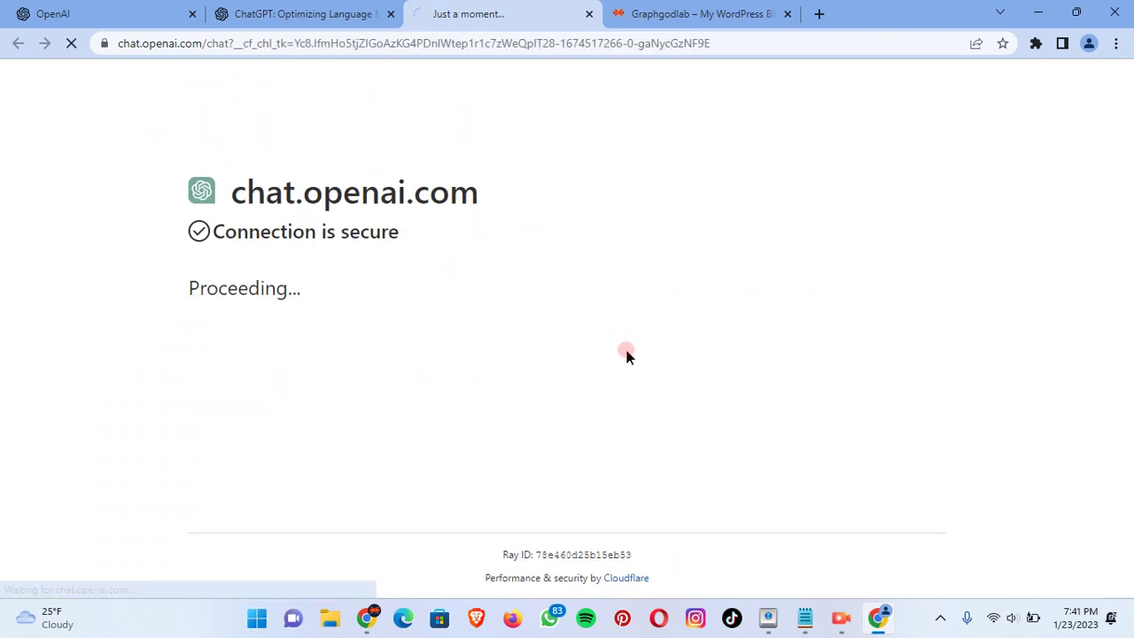
pyautogui.click(499, 531)
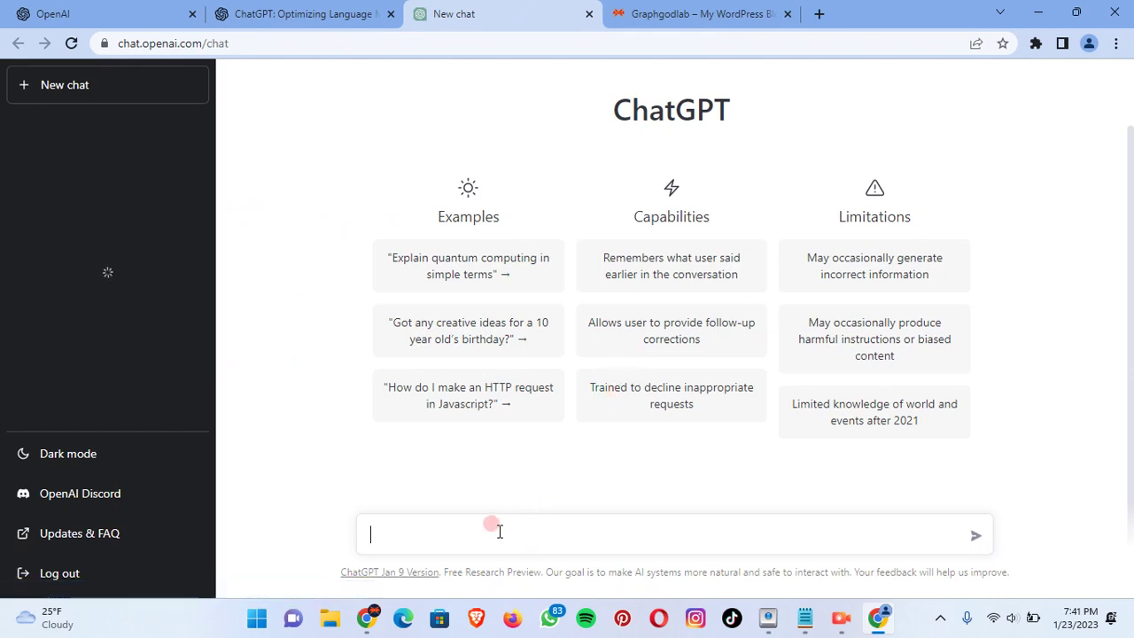
pyautogui.rightClick(403, 531)
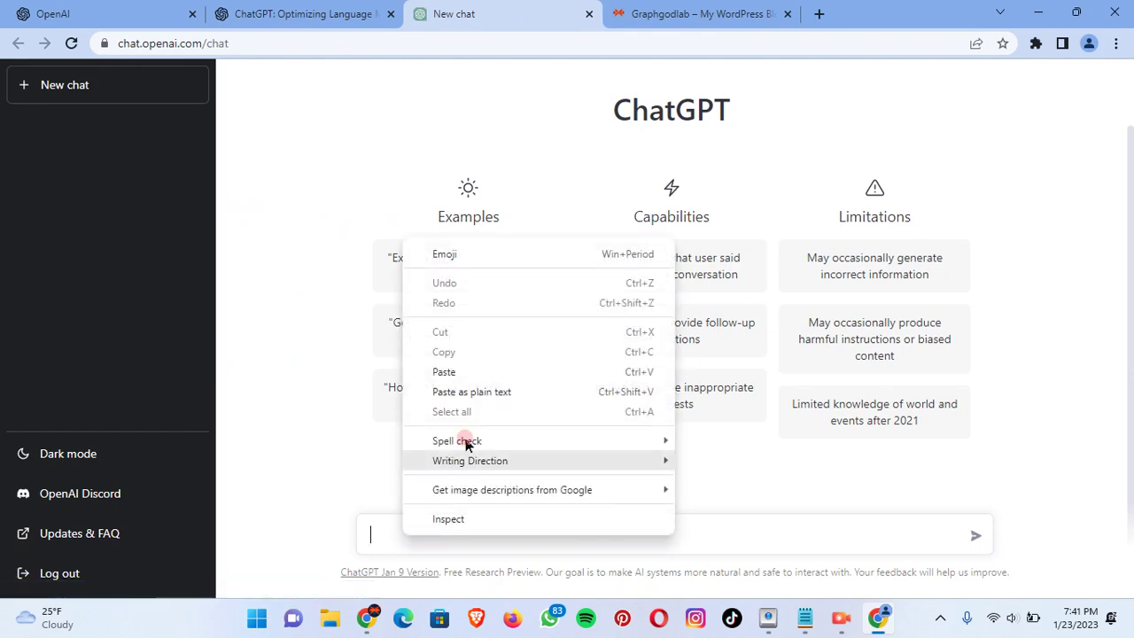
pyautogui.click(445, 372)
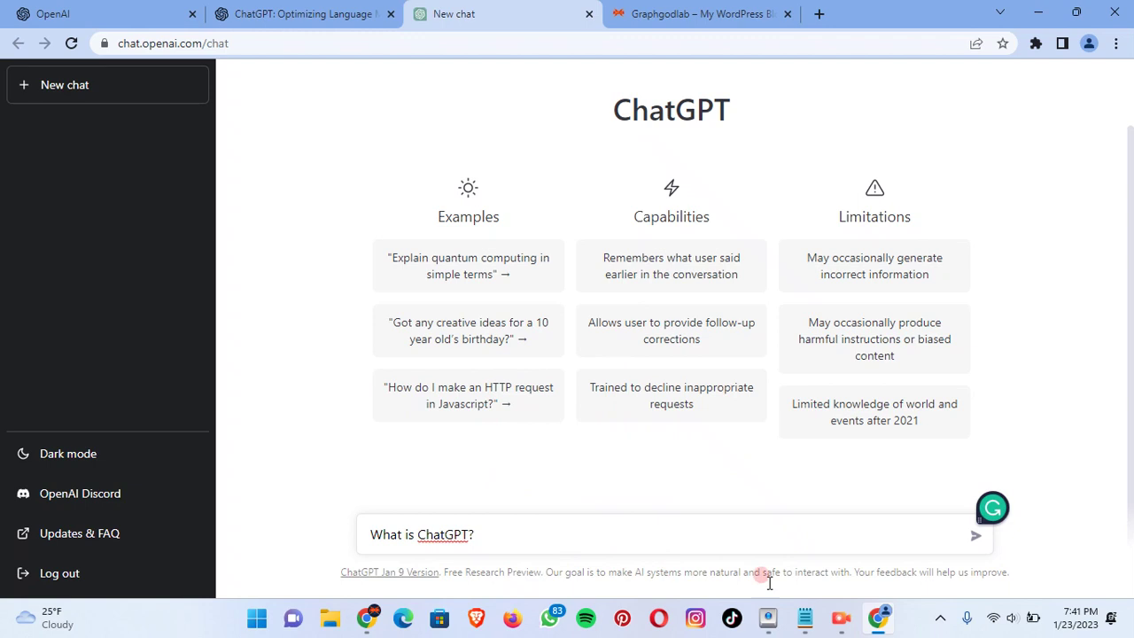
pyautogui.click(979, 539)
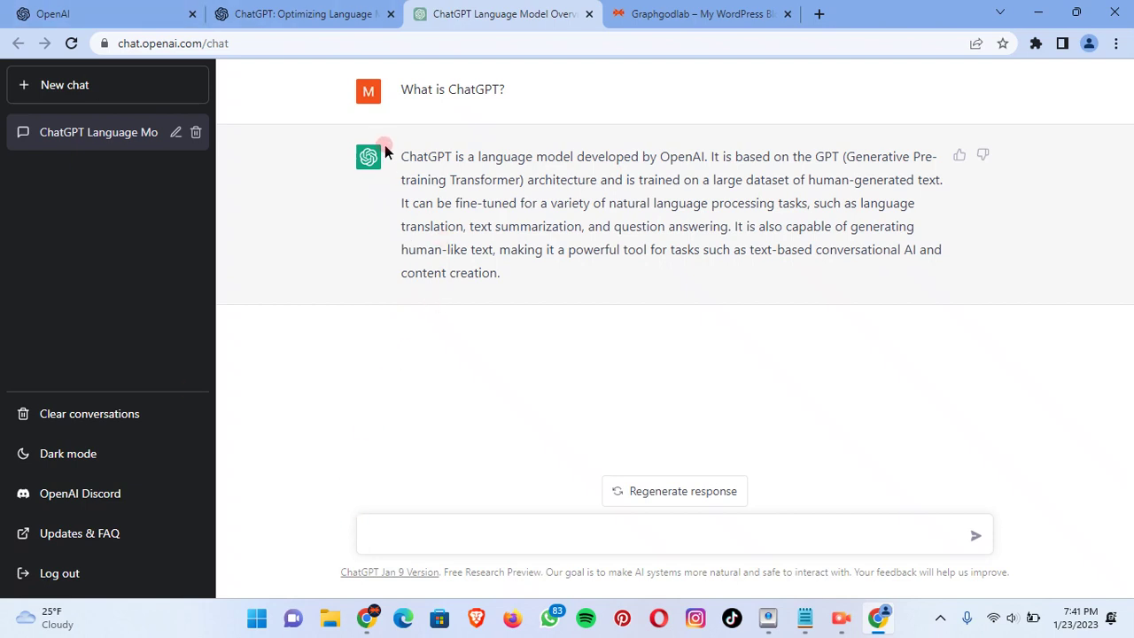
# Step: Copy ChatGPT's complete answer to "What is ChatGPT?"
pyautogui.moveTo(392, 153); pyautogui.dragTo(529, 272)
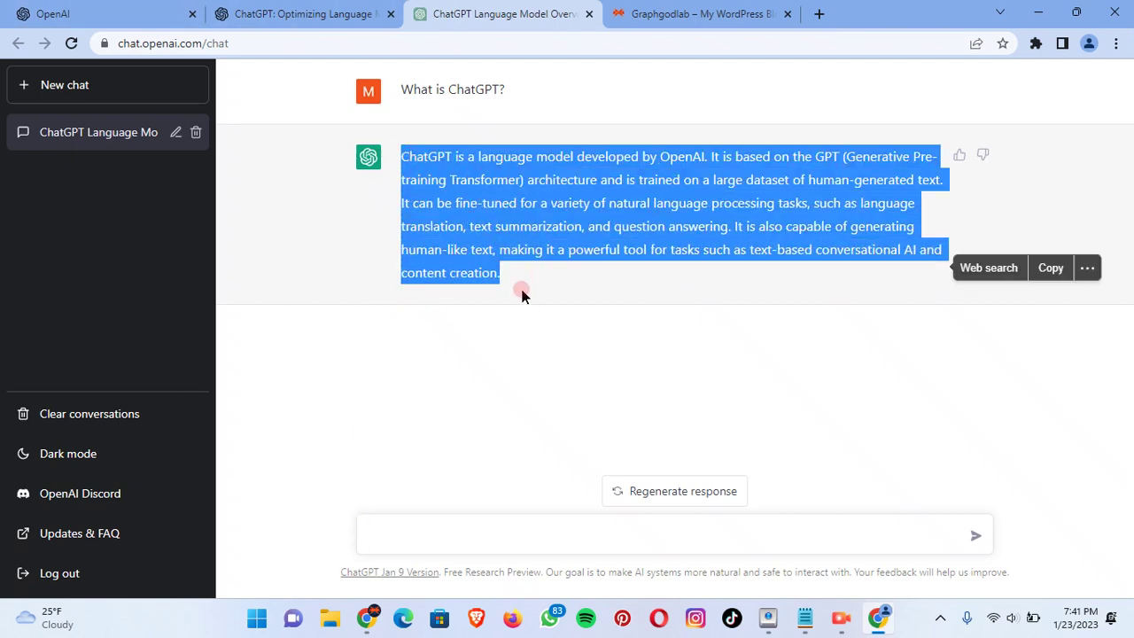
pyautogui.rightClick(470, 221)
pyautogui.click(492, 229)
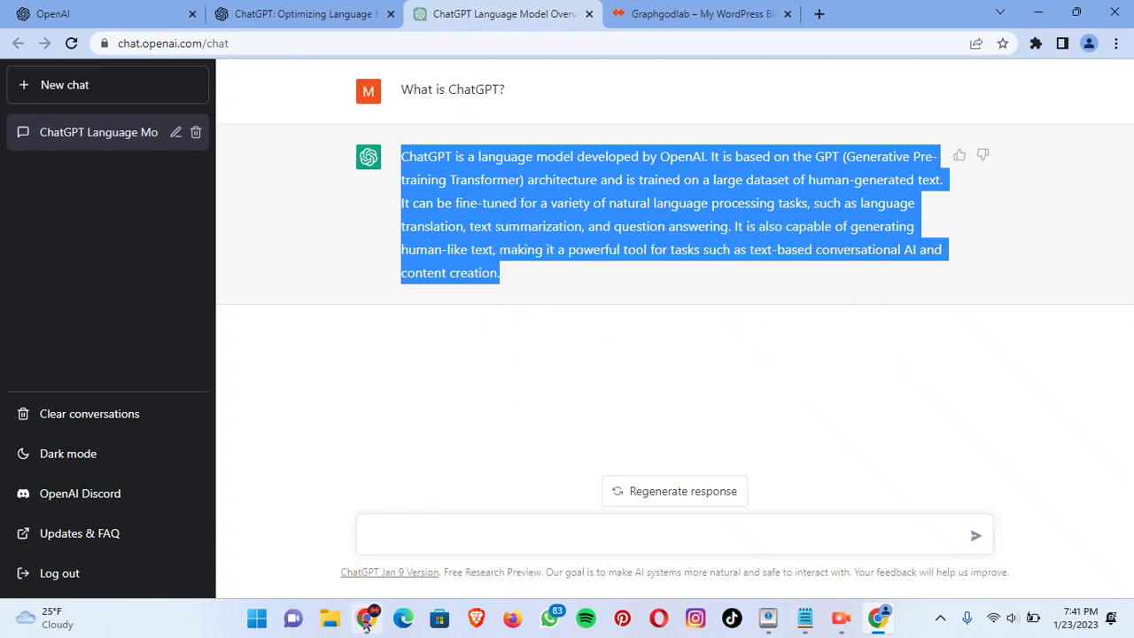
# Step: Switch to the WordPress Add New Post editor, paste the copied answer into the post body and look it over
pyautogui.moveTo(366, 617)
pyautogui.click(369, 529)
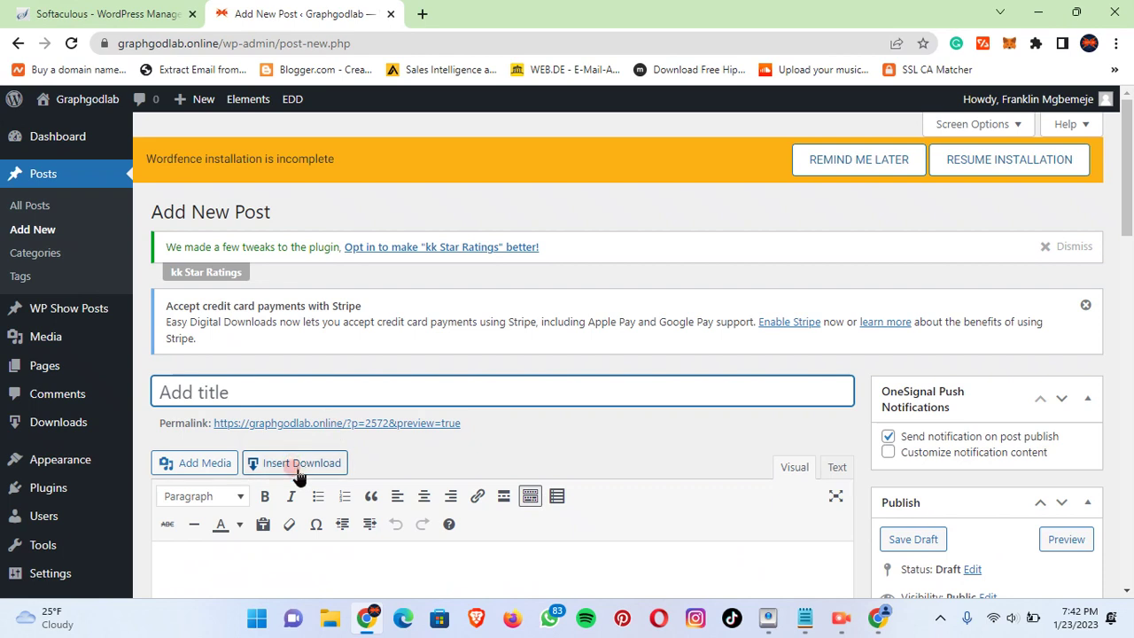
pyautogui.scroll(-2, 284, 451)
pyautogui.click(234, 398)
pyautogui.rightClick(196, 396)
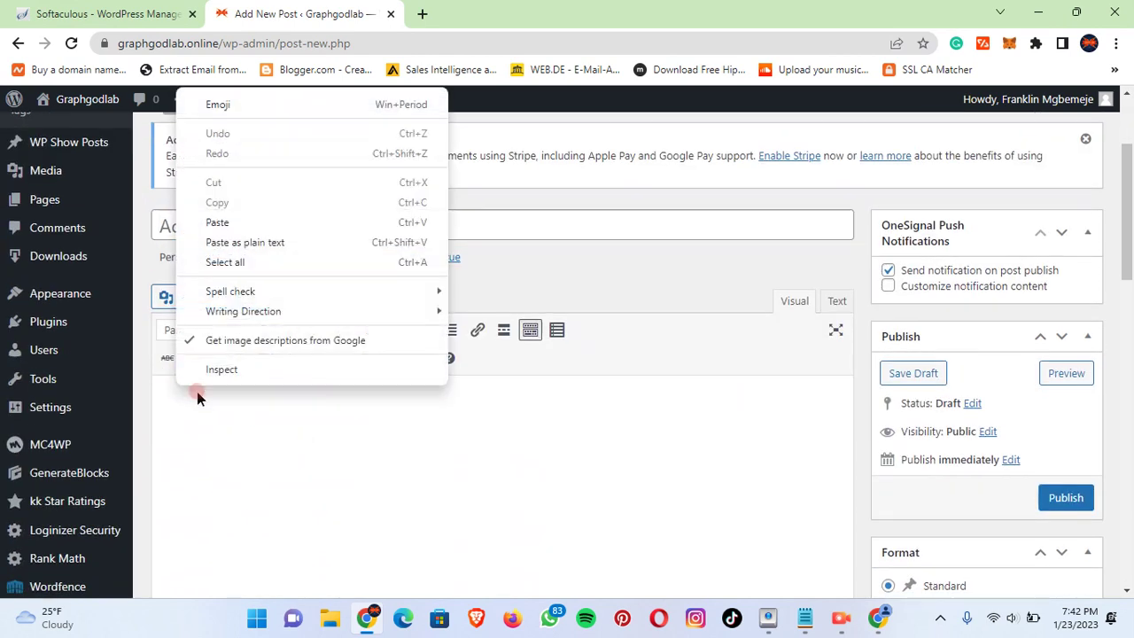
pyautogui.click(235, 222)
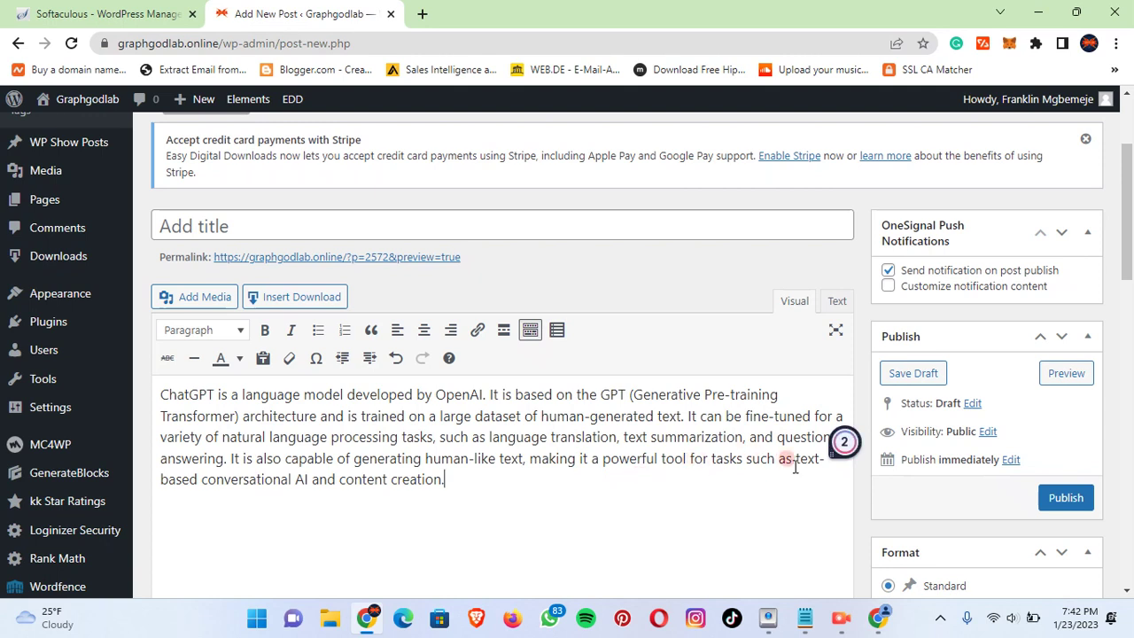
pyautogui.scroll(-3, 660, 447)
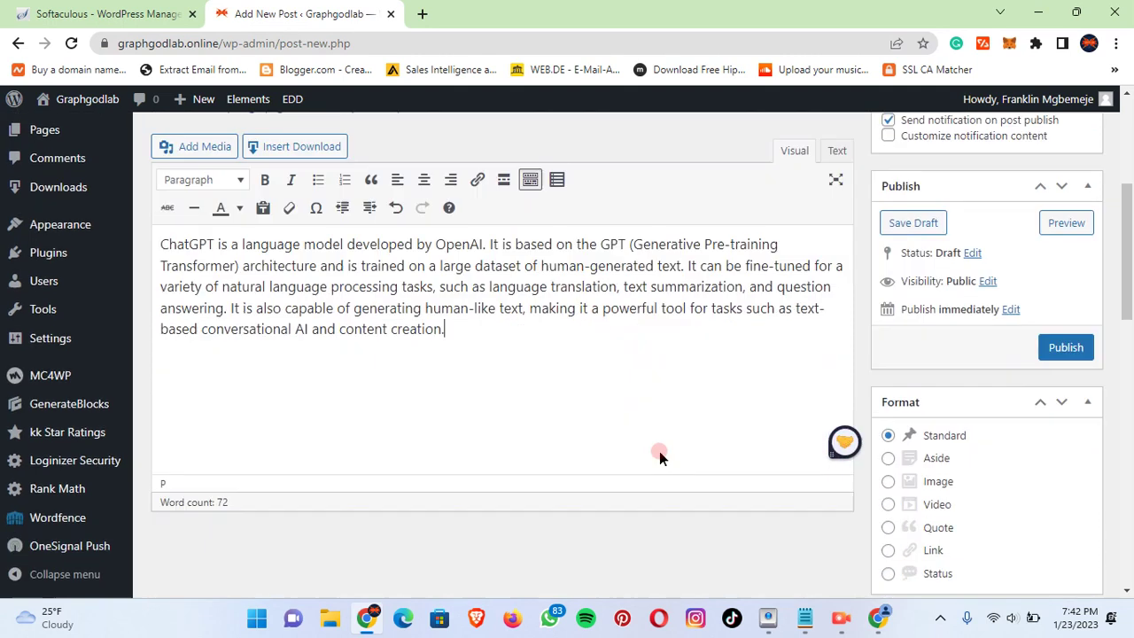
pyautogui.scroll(5, 580, 374)
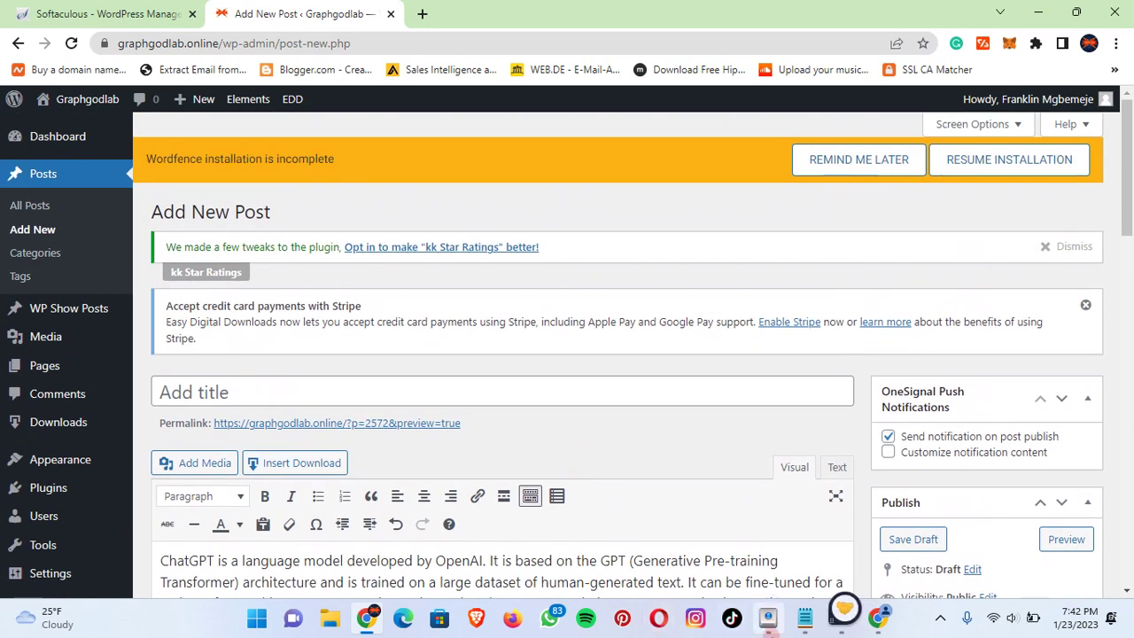
# Step: Switch to the Notepad outline and copy the second topic, "Functions of ChatGPT", without its number
pyautogui.moveTo(800, 627)
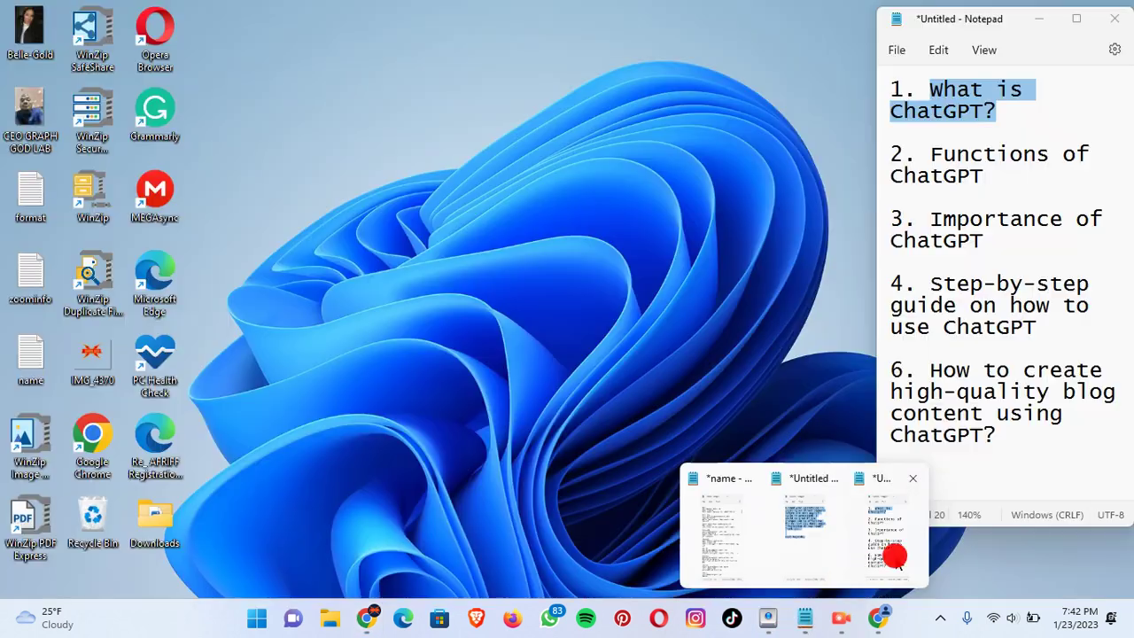
pyautogui.click(896, 545)
pyautogui.moveTo(930, 153); pyautogui.dragTo(986, 174)
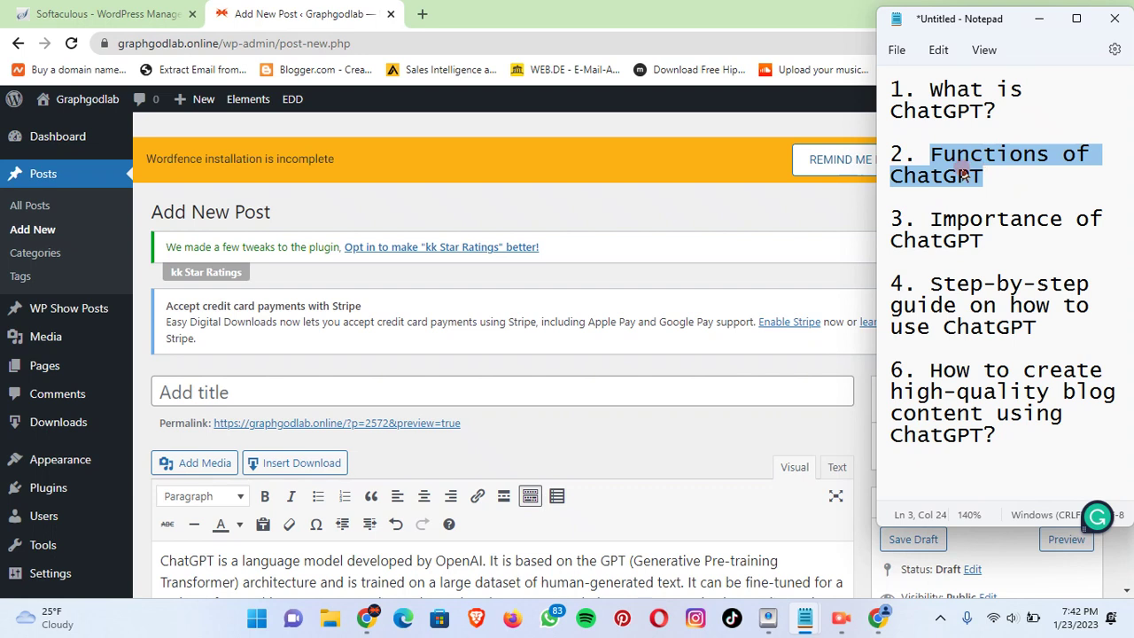
pyautogui.rightClick(964, 171)
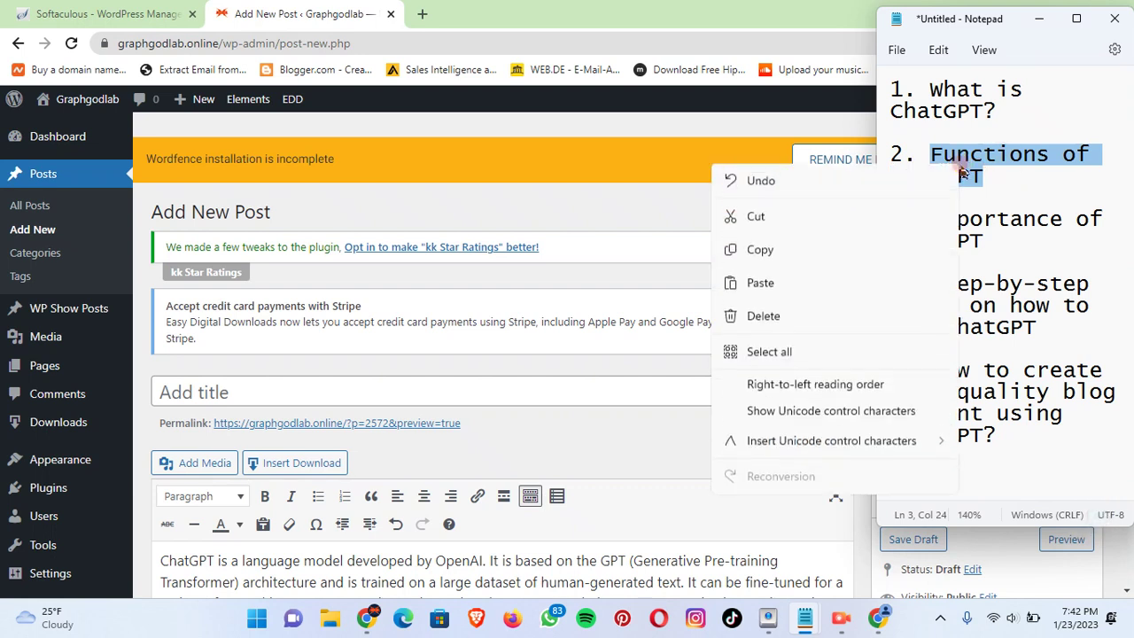
pyautogui.click(854, 257)
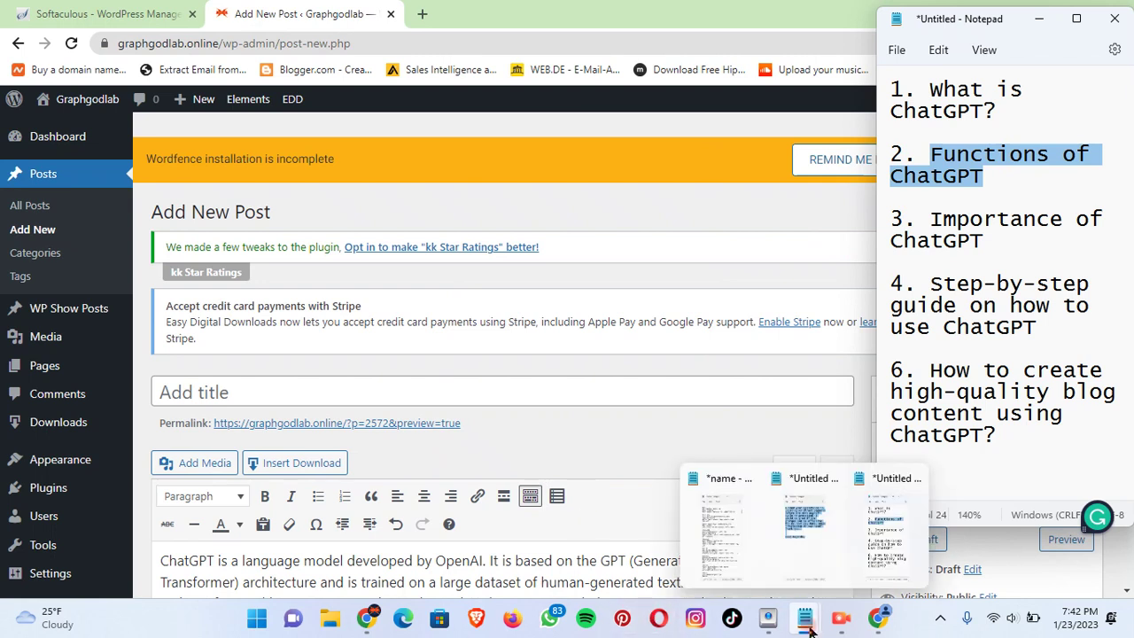
# Step: Switch to the ChatGPT window and submit the copied topic "Functions of ChatGPT" in the same conversation
pyautogui.click(879, 618)
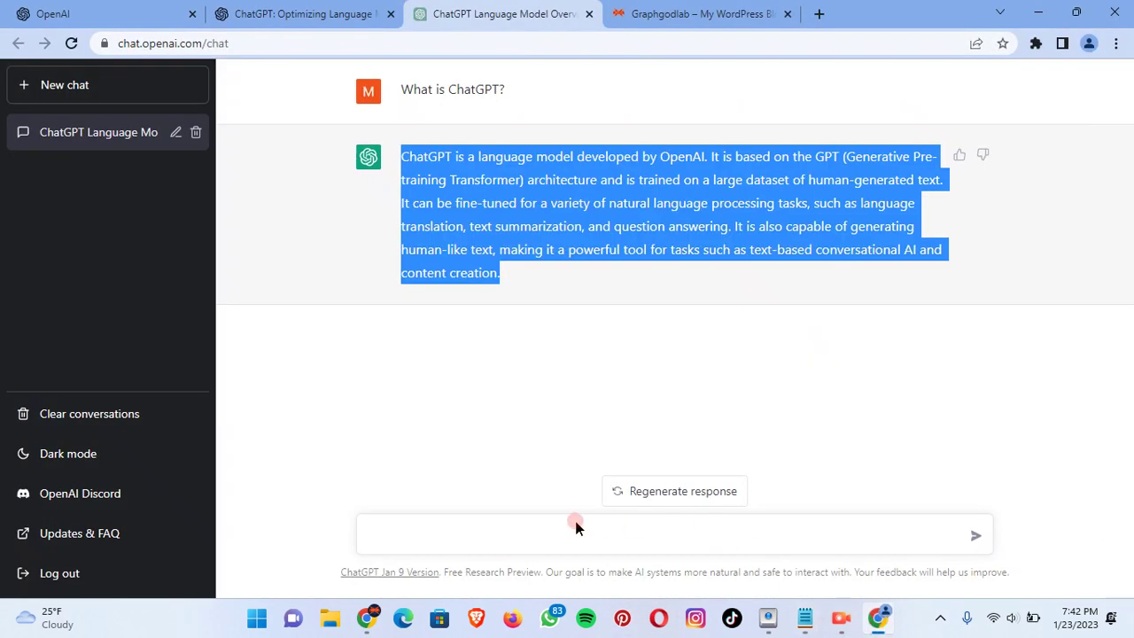
pyautogui.click(464, 534)
pyautogui.rightClick(458, 532)
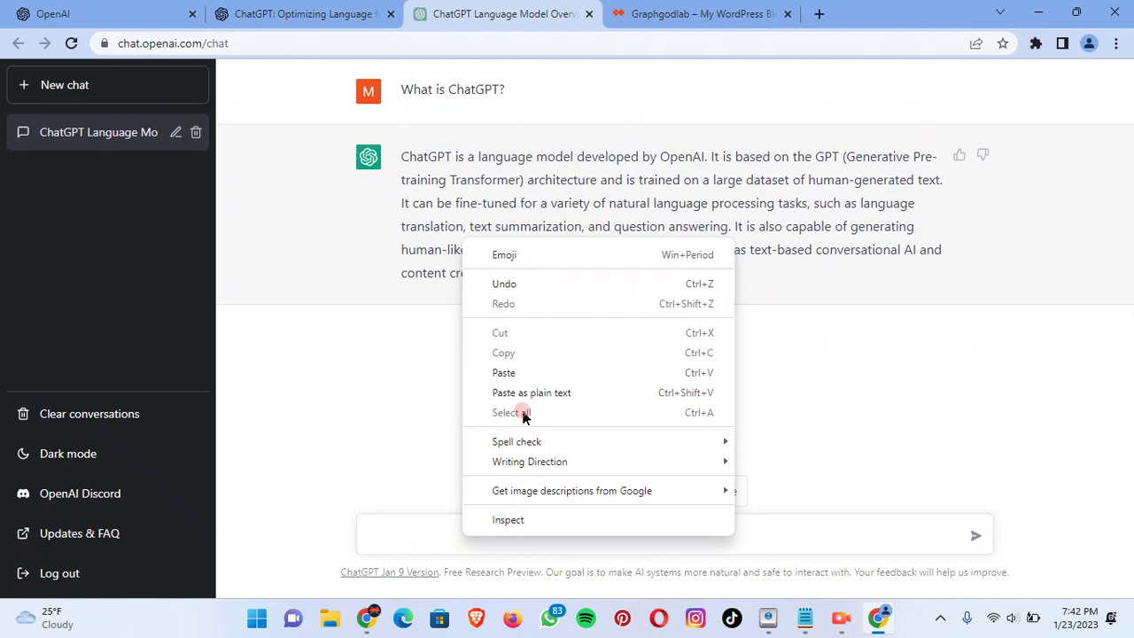
pyautogui.click(521, 373)
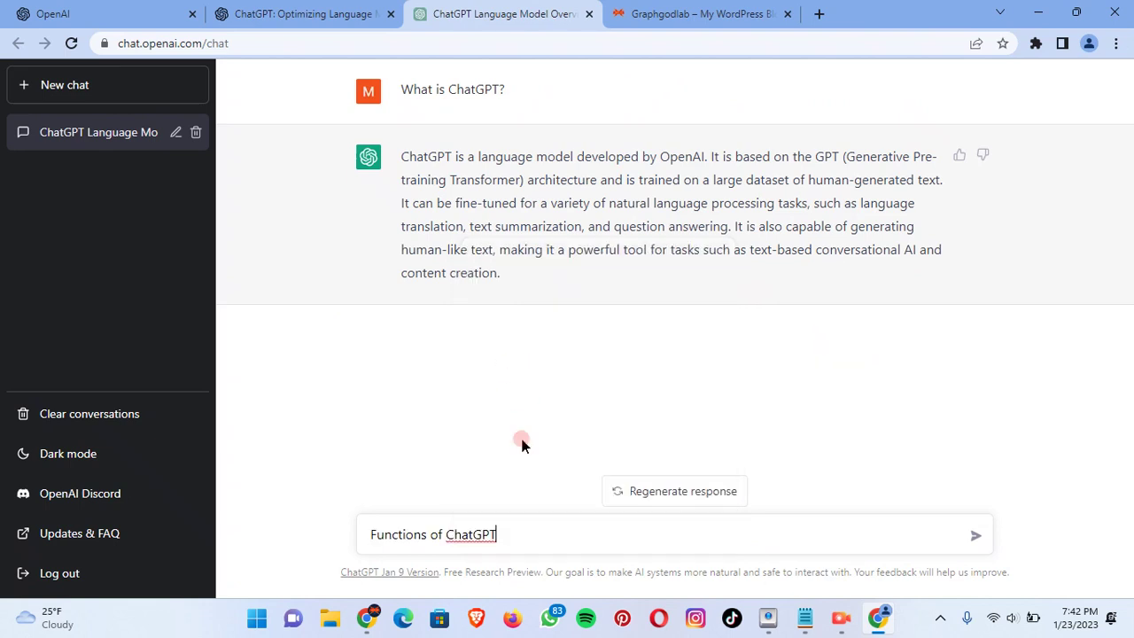
pyautogui.click(975, 537)
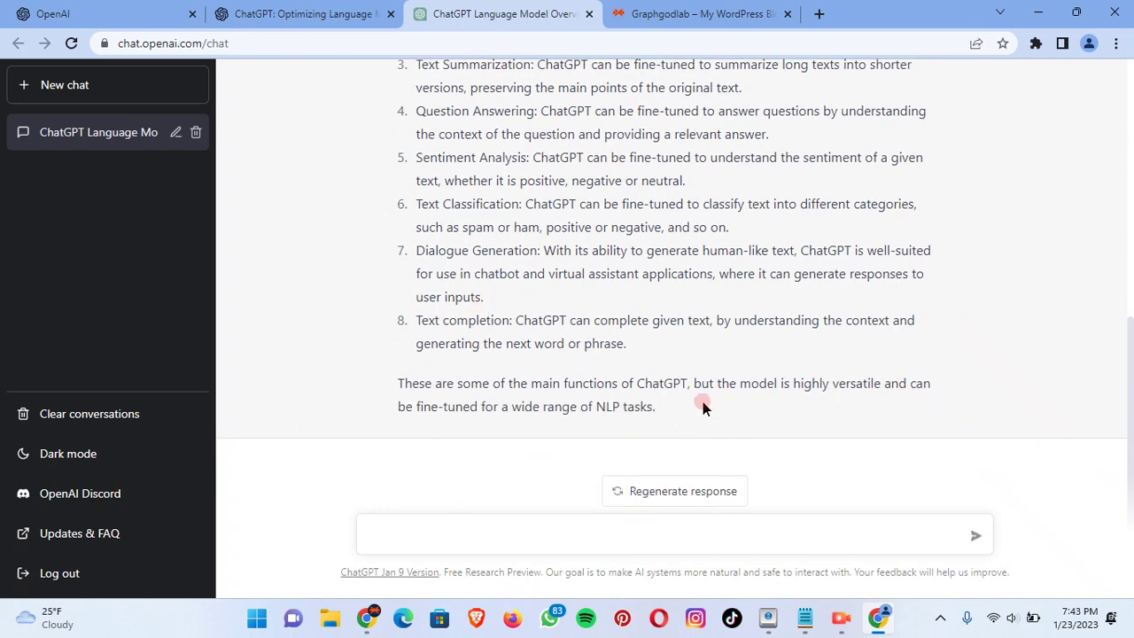
# Step: Copy the prompt text "Functions of ChatGPT" from the conversation
pyautogui.scroll(4, 483, 390)
pyautogui.scroll(1, 484, 390)
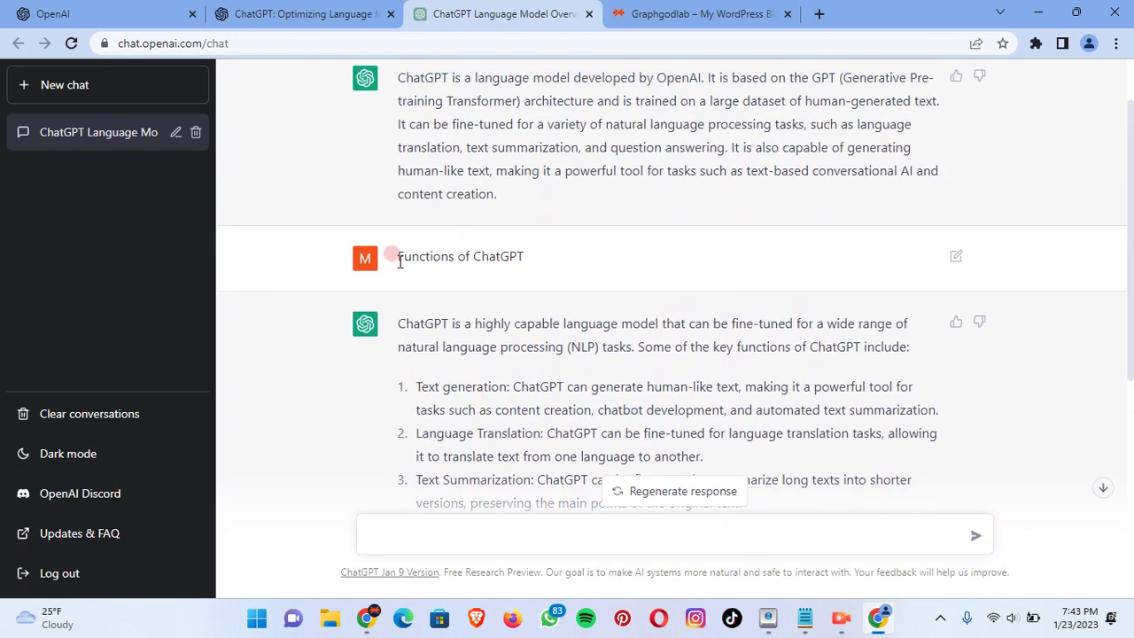
pyautogui.moveTo(398, 261); pyautogui.dragTo(544, 265)
pyautogui.click(629, 254)
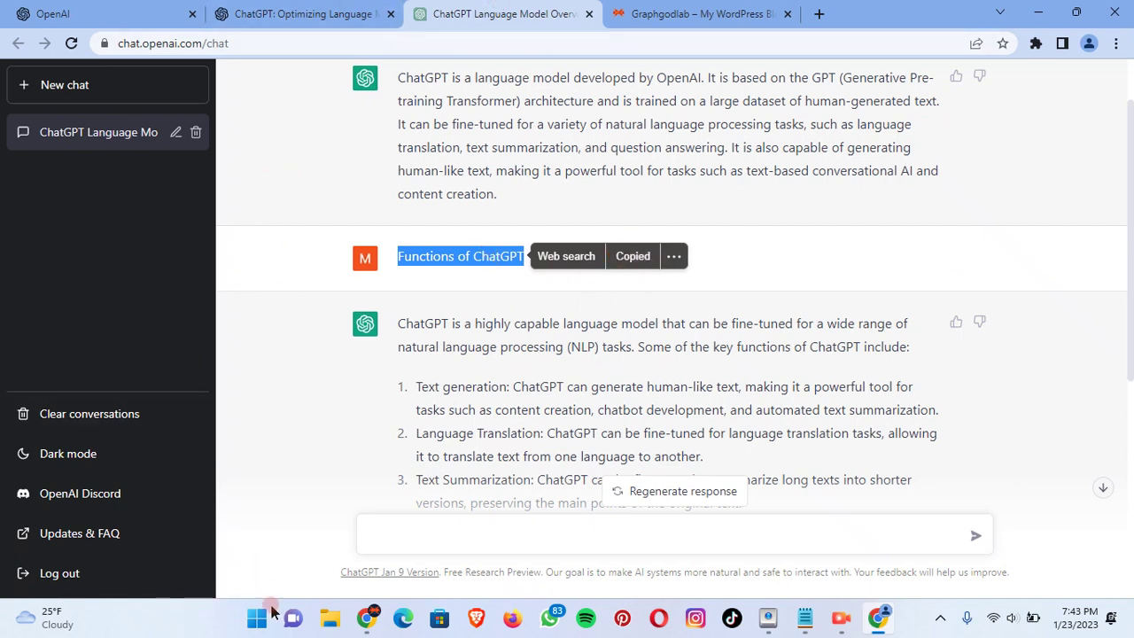
# Step: Switch to the WordPress post editor and add an empty line below the pasted ChatGPT paragraph
pyautogui.moveTo(367, 618)
pyautogui.click(376, 542)
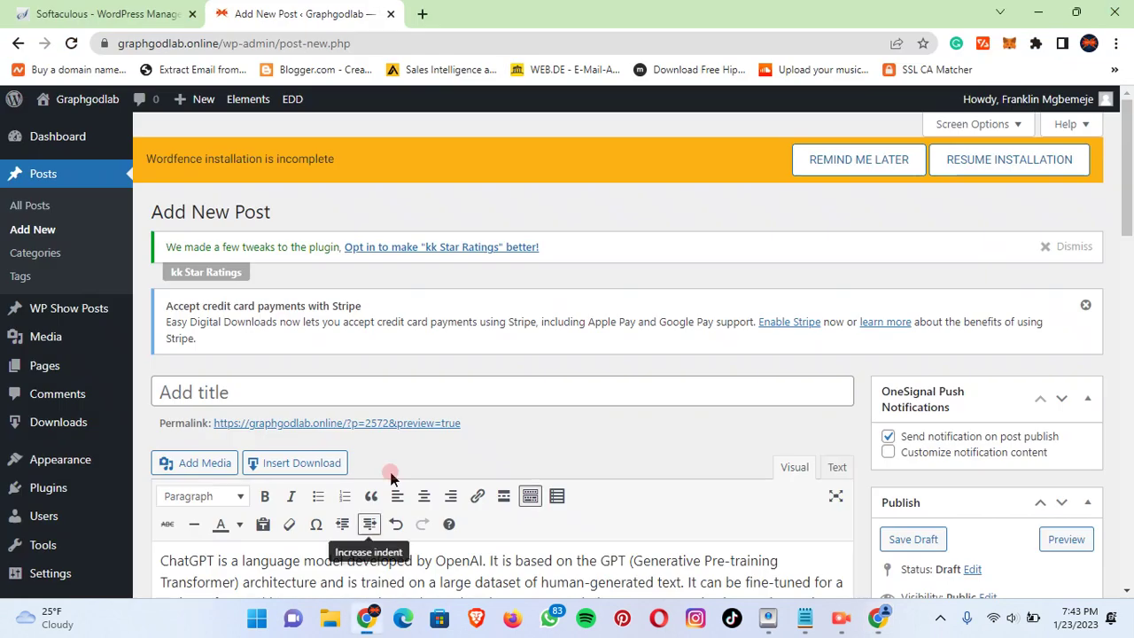
pyautogui.scroll(-4, 393, 412)
pyautogui.click(177, 329)
pyautogui.click(499, 315)
pyautogui.press('Return')
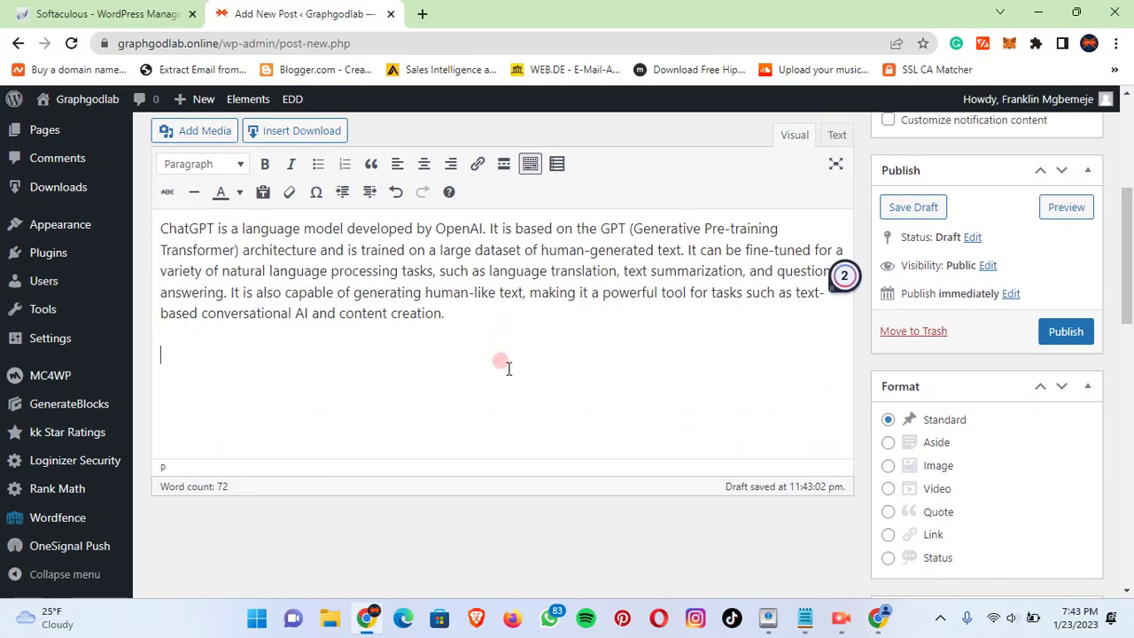
pyautogui.click(203, 173)
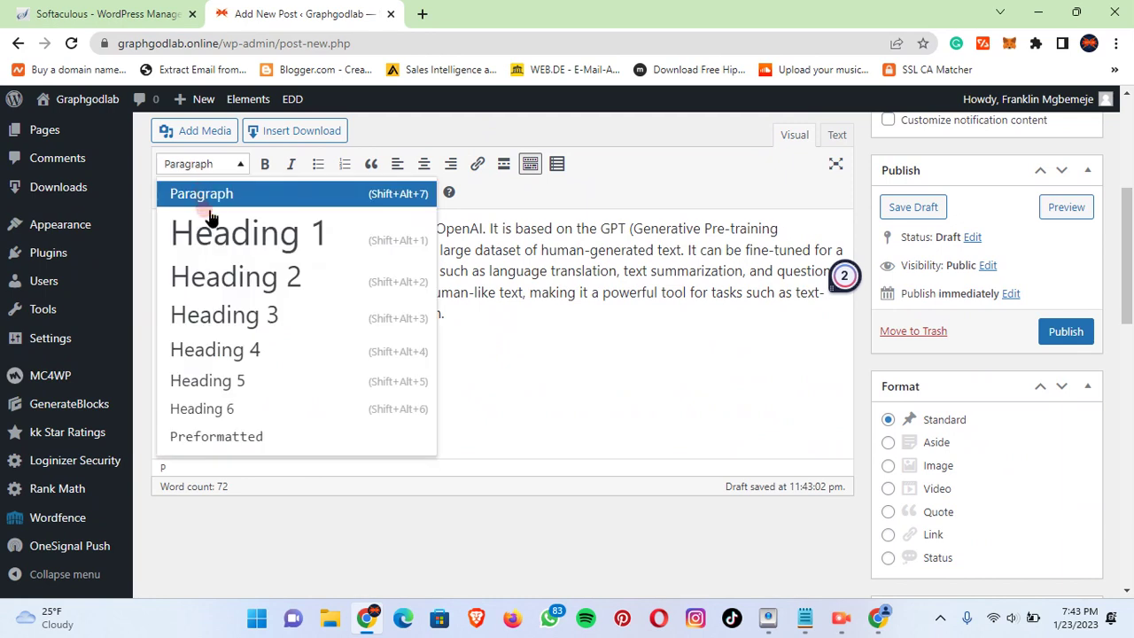
pyautogui.click(229, 309)
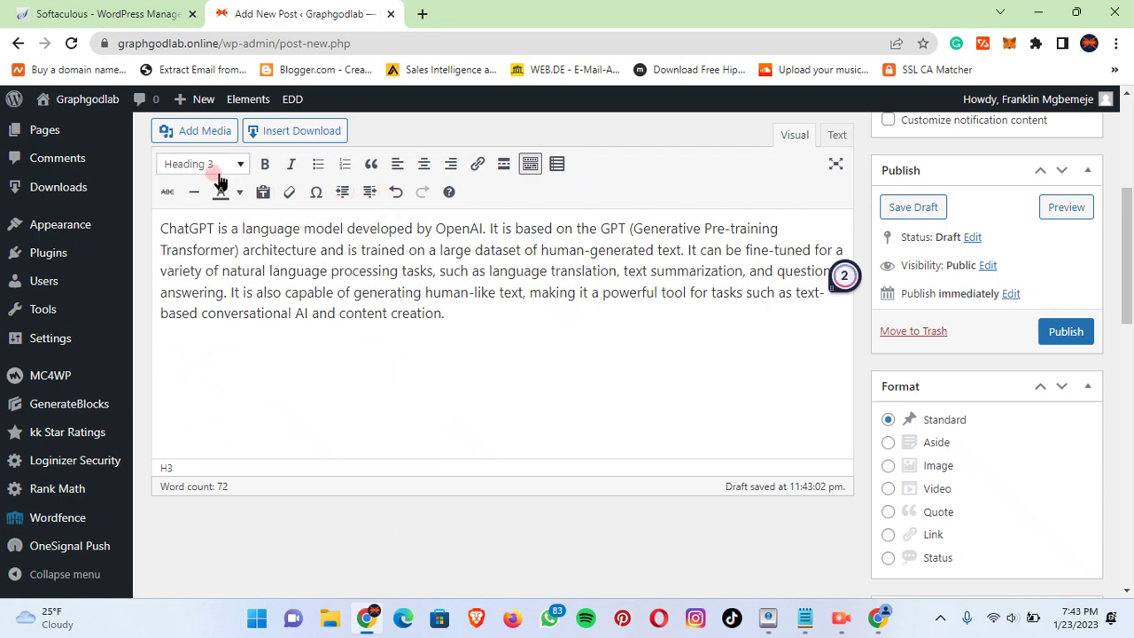
pyautogui.click(345, 166)
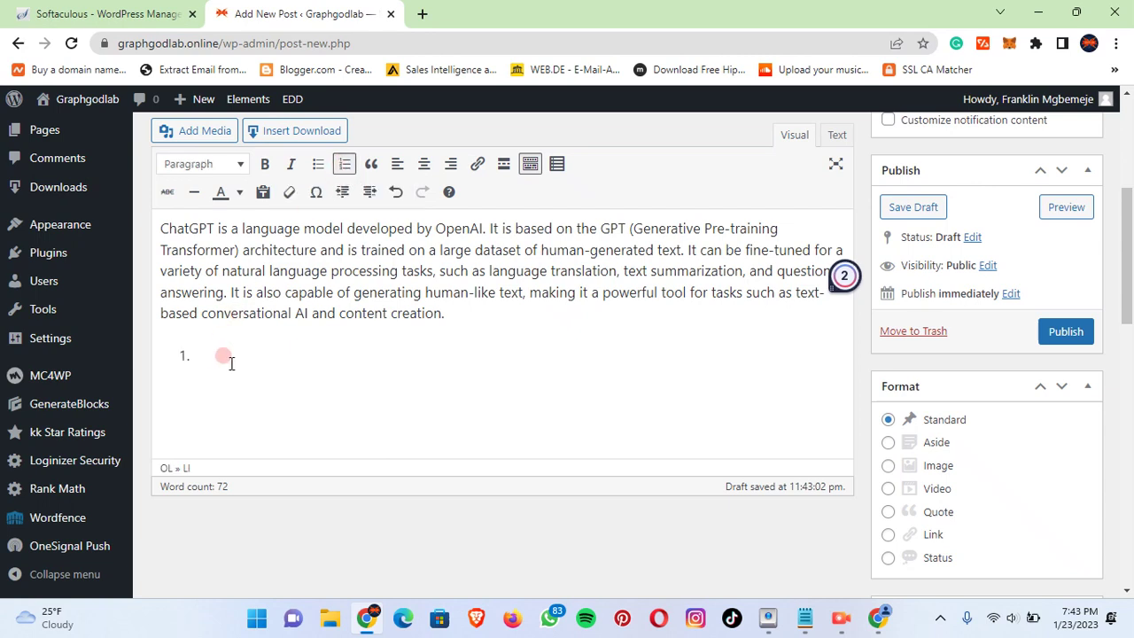
pyautogui.scroll(2, 235, 365)
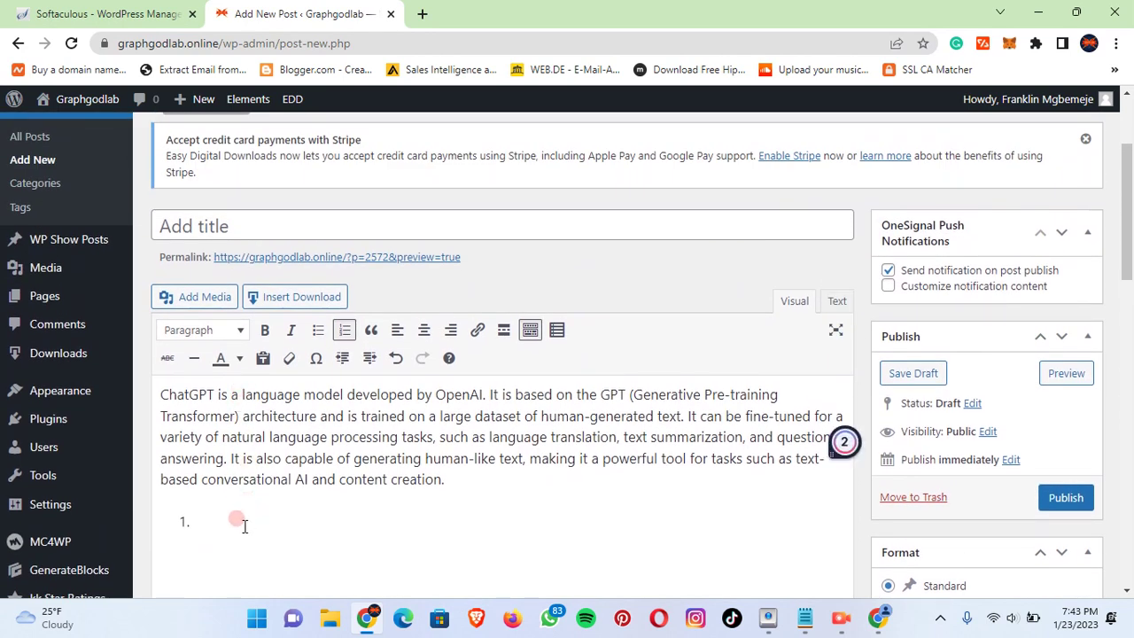
pyautogui.scroll(-2, 286, 455)
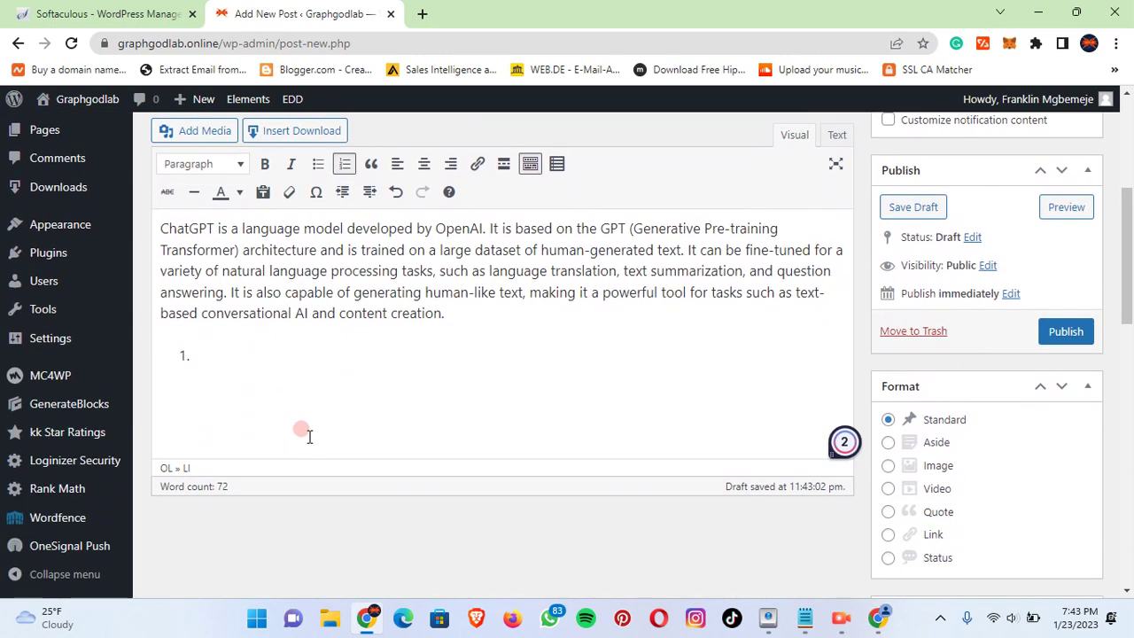
pyautogui.press('BackSpace')
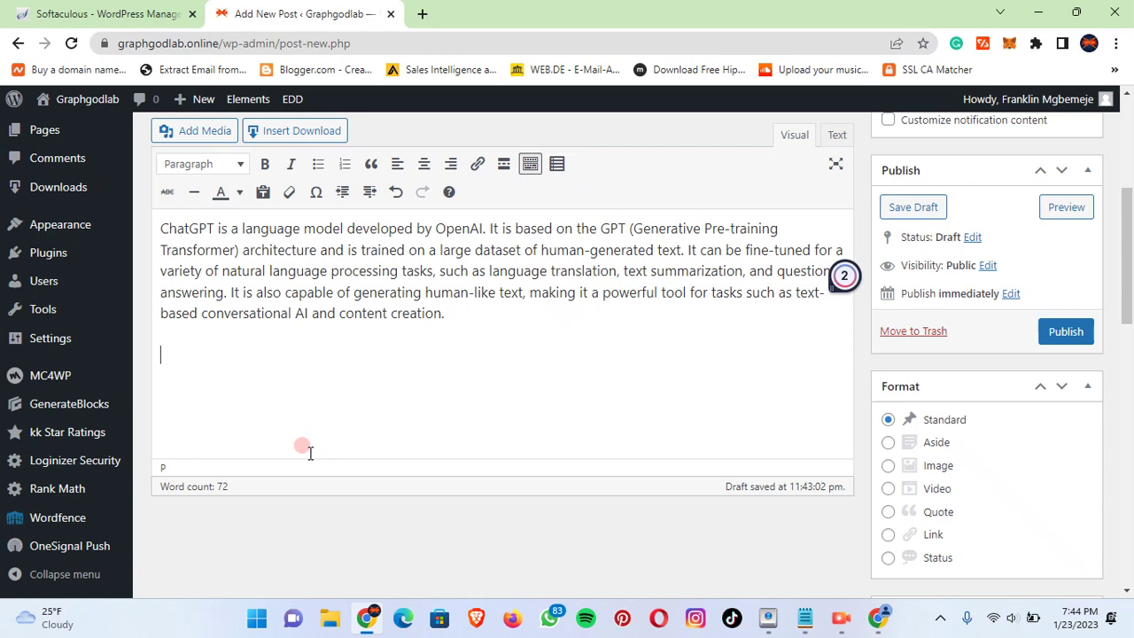
# Step: Format the empty line as Heading 3 and paste "Functions of ChatGPT" there as the section heading
pyautogui.click(202, 164)
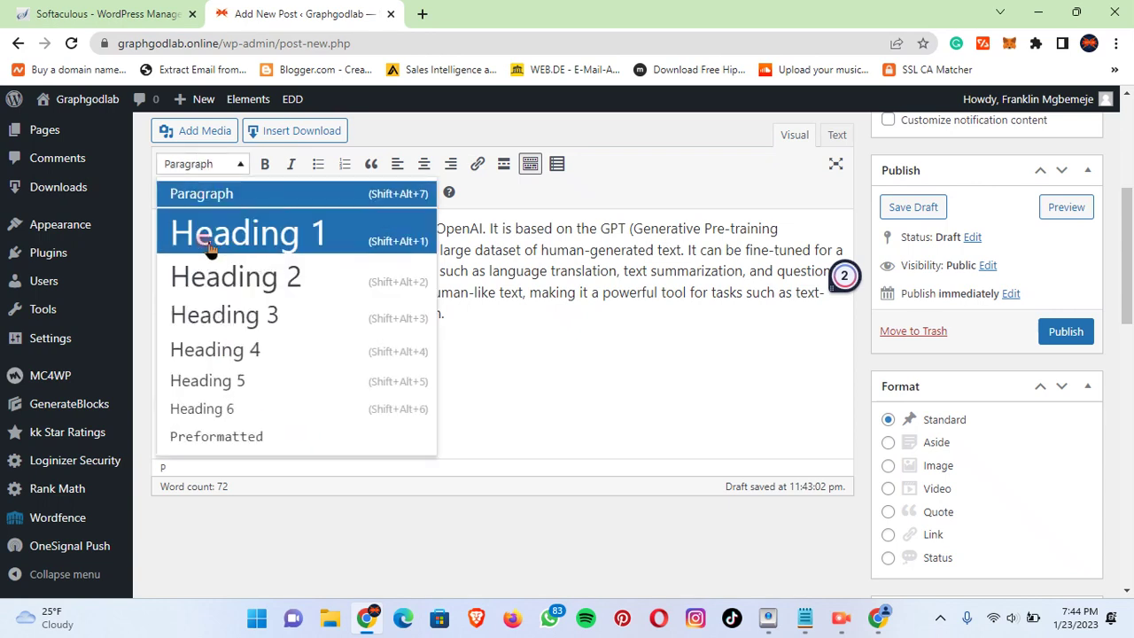
pyautogui.click(219, 319)
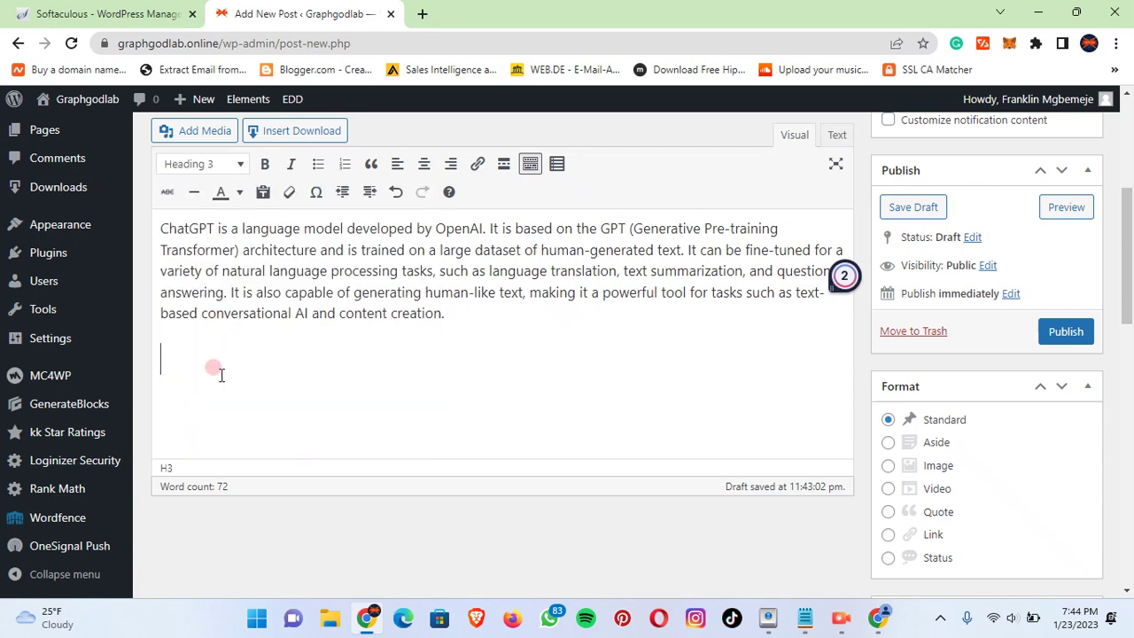
pyautogui.hotkey('ctrl', 'v')
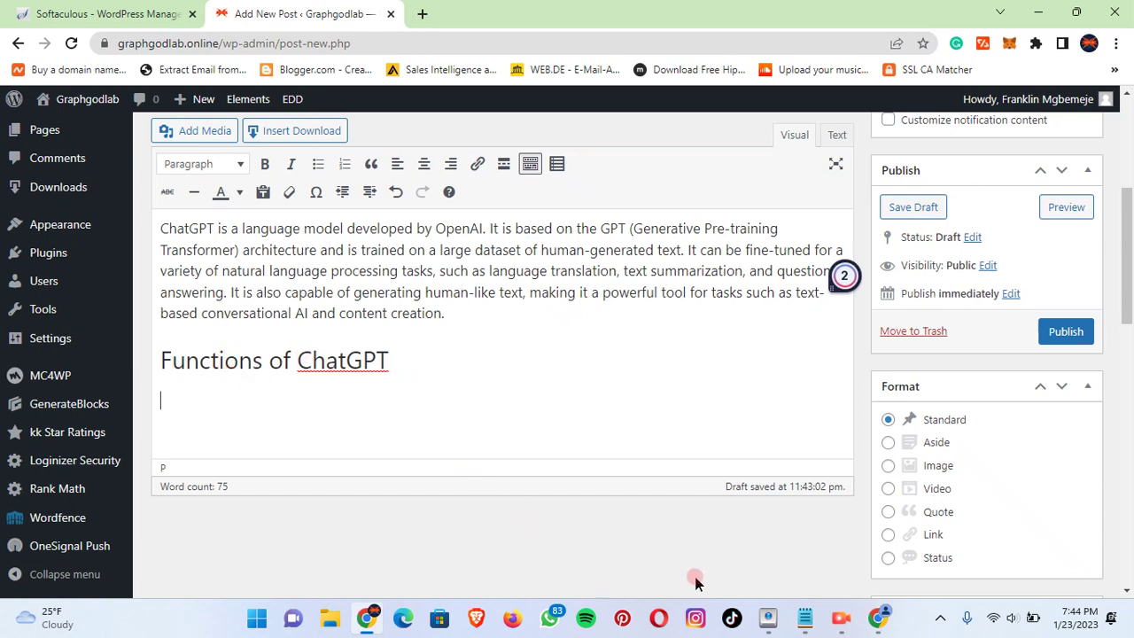
# Step: Switch to the ChatGPT window and copy its entire answer to "Functions of ChatGPT", from the introduction through the closing paragraph
pyautogui.moveTo(804, 626)
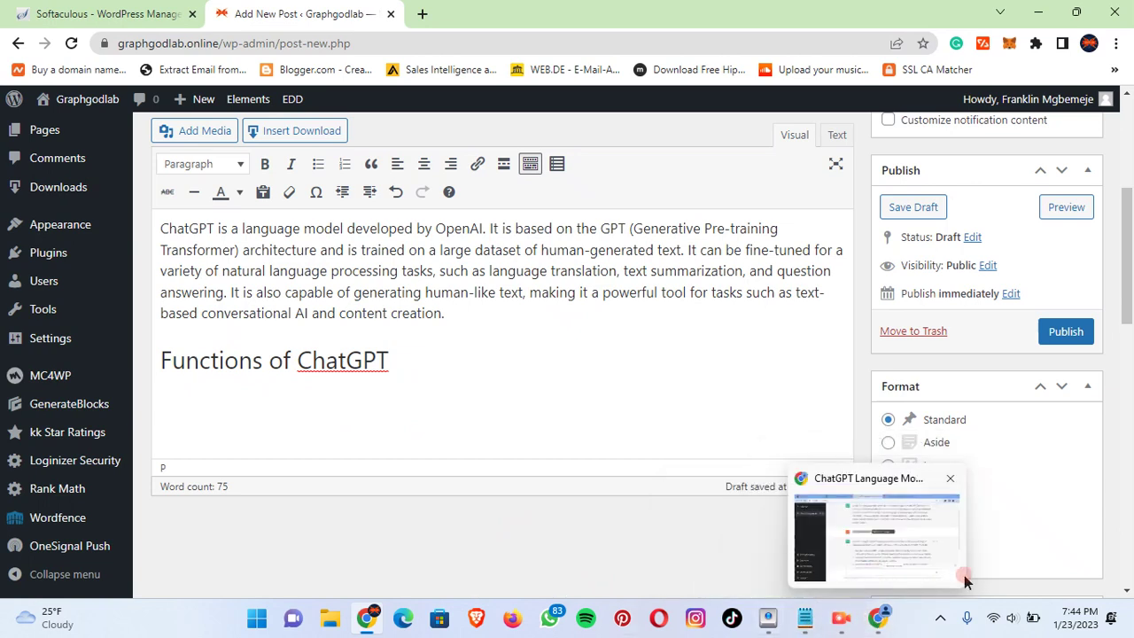
pyautogui.click(881, 617)
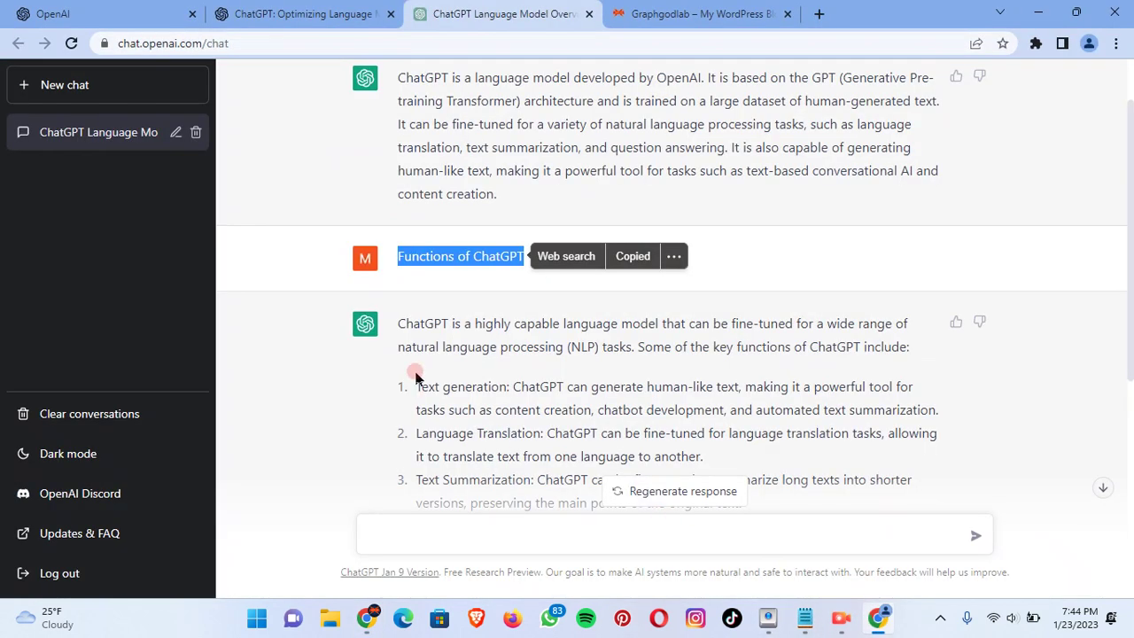
pyautogui.moveTo(396, 324); pyautogui.dragTo(674, 418)
pyautogui.rightClick(616, 246)
pyautogui.click(620, 252)
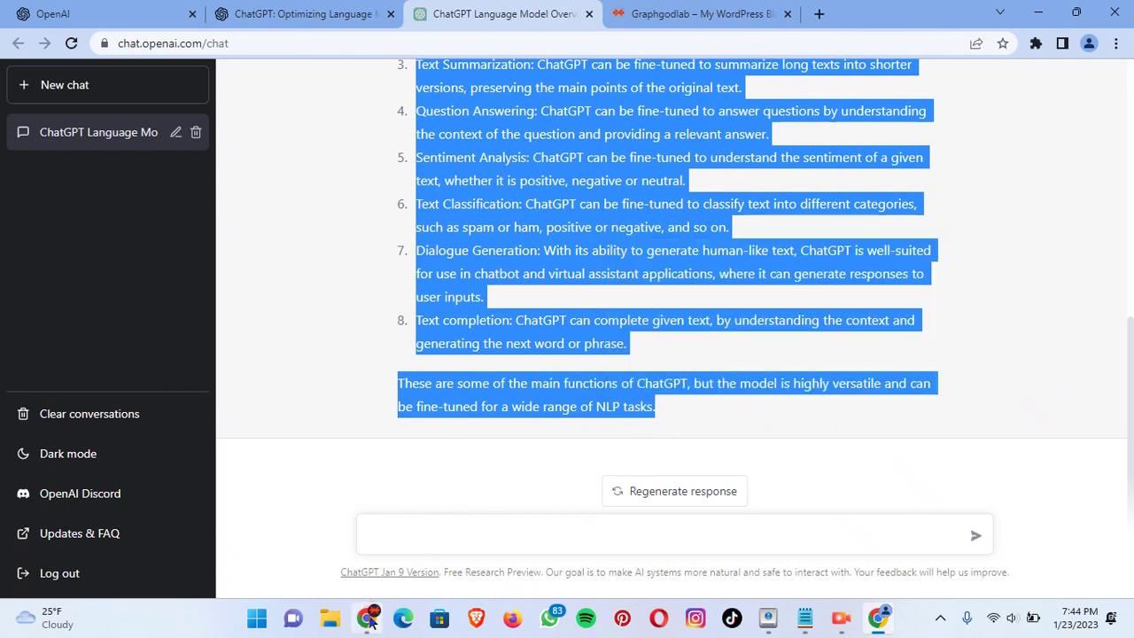
# Step: Switch to the WordPress post editor, paste the answer below the "Functions of ChatGPT" heading, and add an empty line after it
pyautogui.click(368, 559)
pyautogui.click(182, 399)
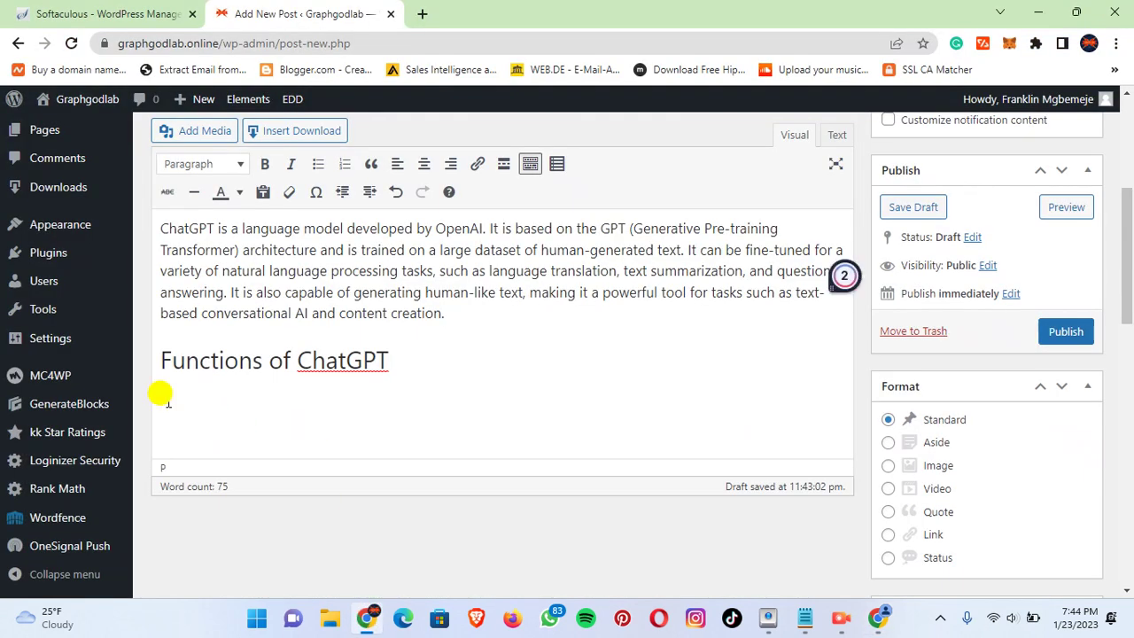
pyautogui.rightClick(168, 403)
pyautogui.click(233, 235)
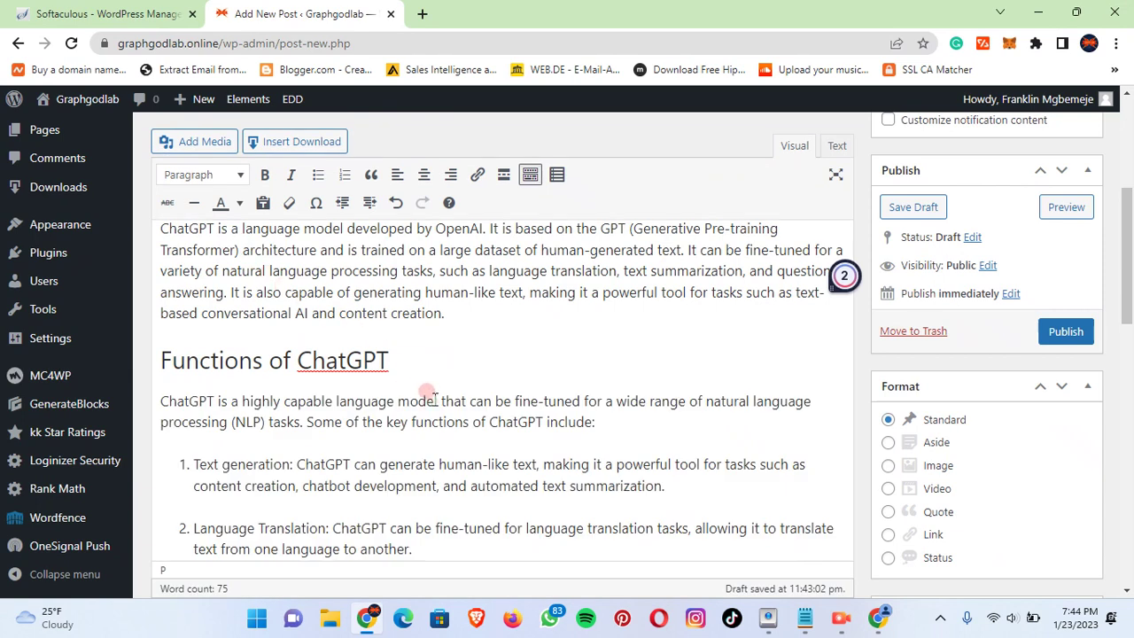
pyautogui.scroll(-1, 434, 395)
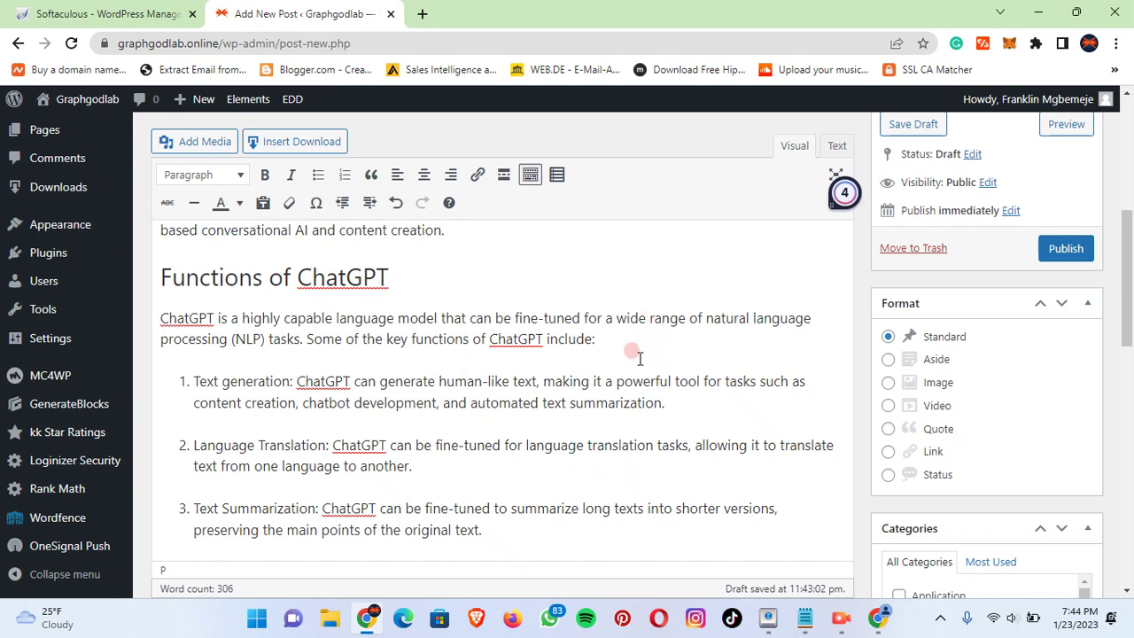
pyautogui.scroll(-7, 496, 298)
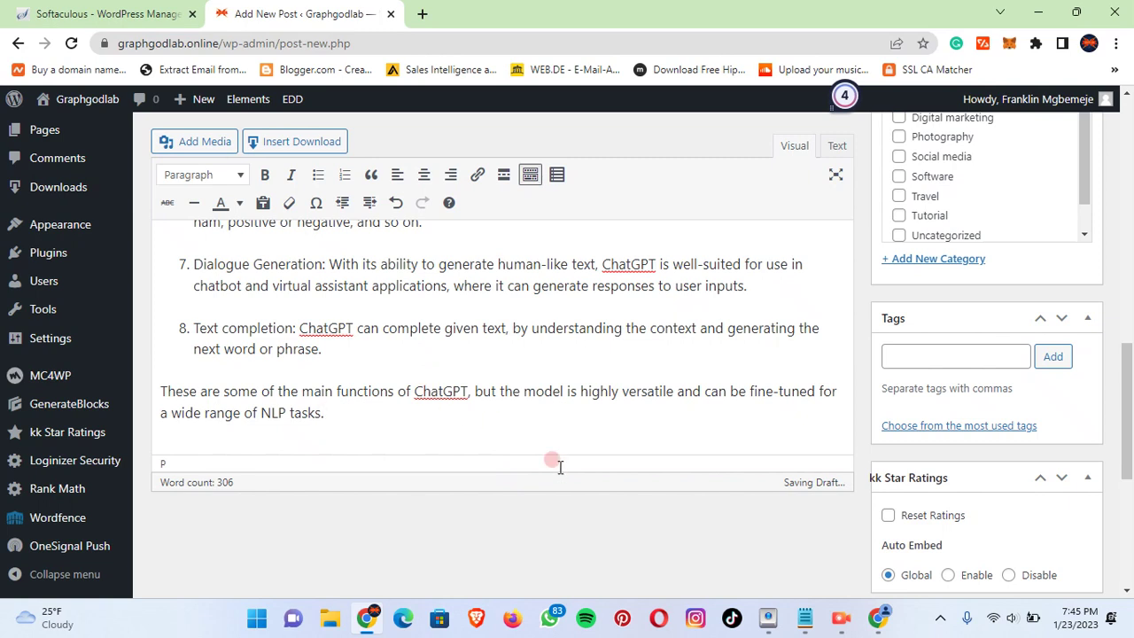
pyautogui.press('Return')
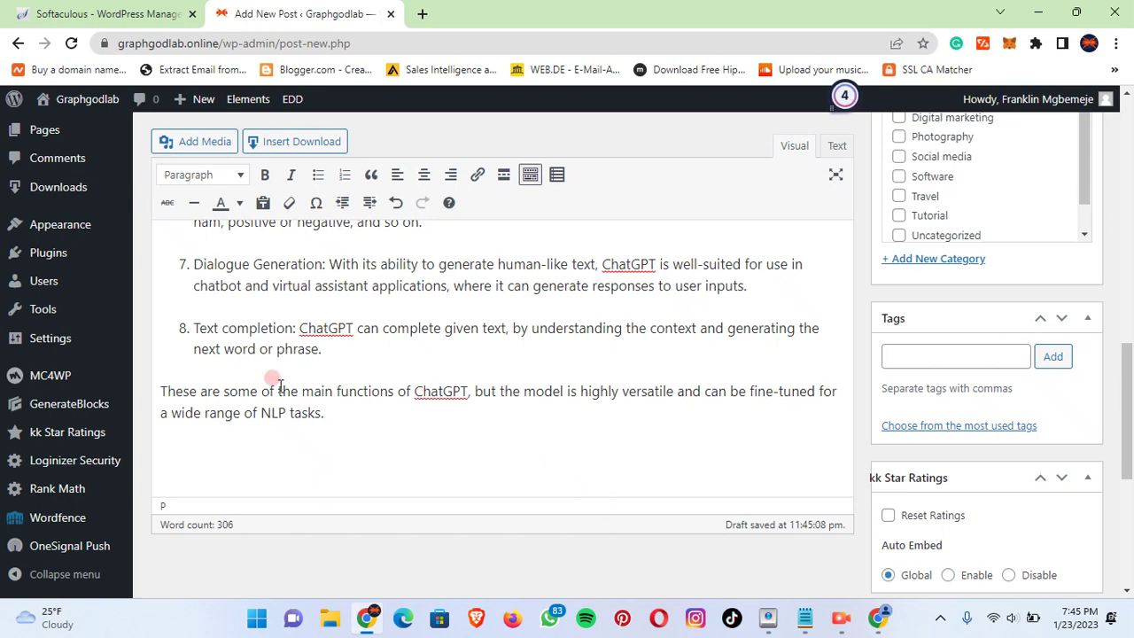
# Step: Switch to the Notepad outline and copy the third topic, "Importance of ChatGPT", without its number
pyautogui.scroll(4, 297, 407)
pyautogui.scroll(6, 302, 416)
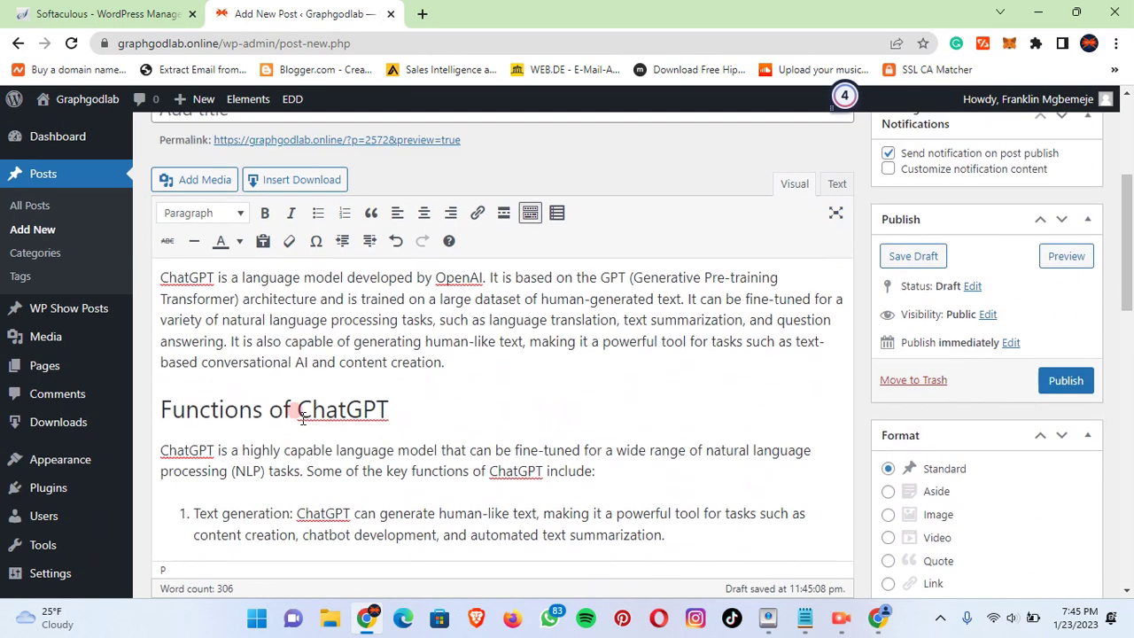
pyautogui.scroll(-6, 425, 501)
pyautogui.scroll(-8, 440, 507)
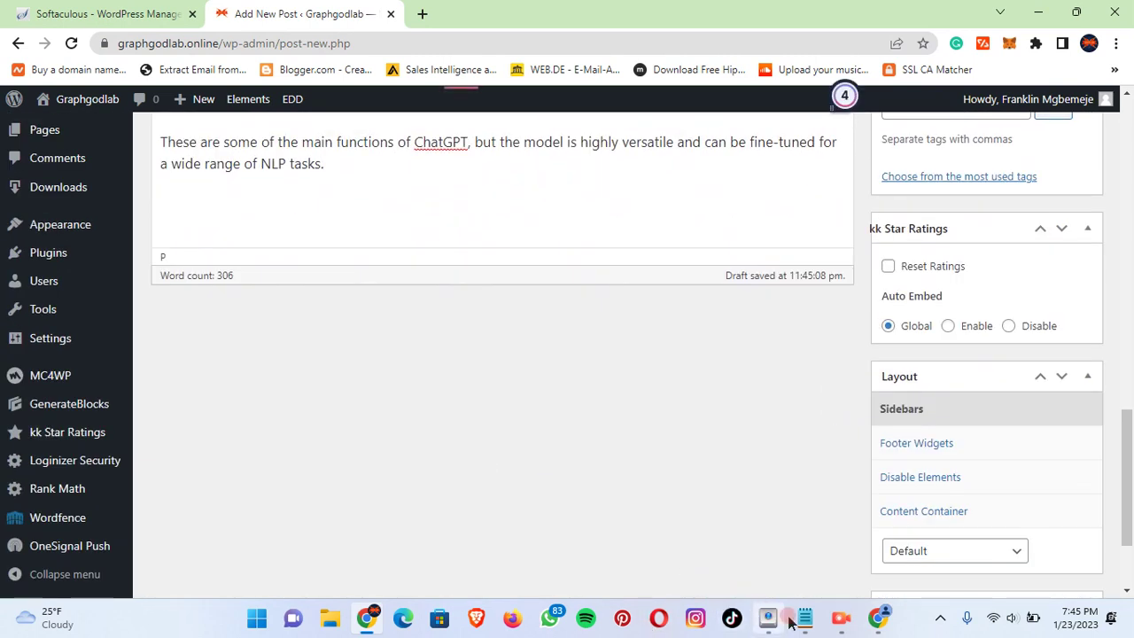
pyautogui.moveTo(804, 618)
pyautogui.click(895, 566)
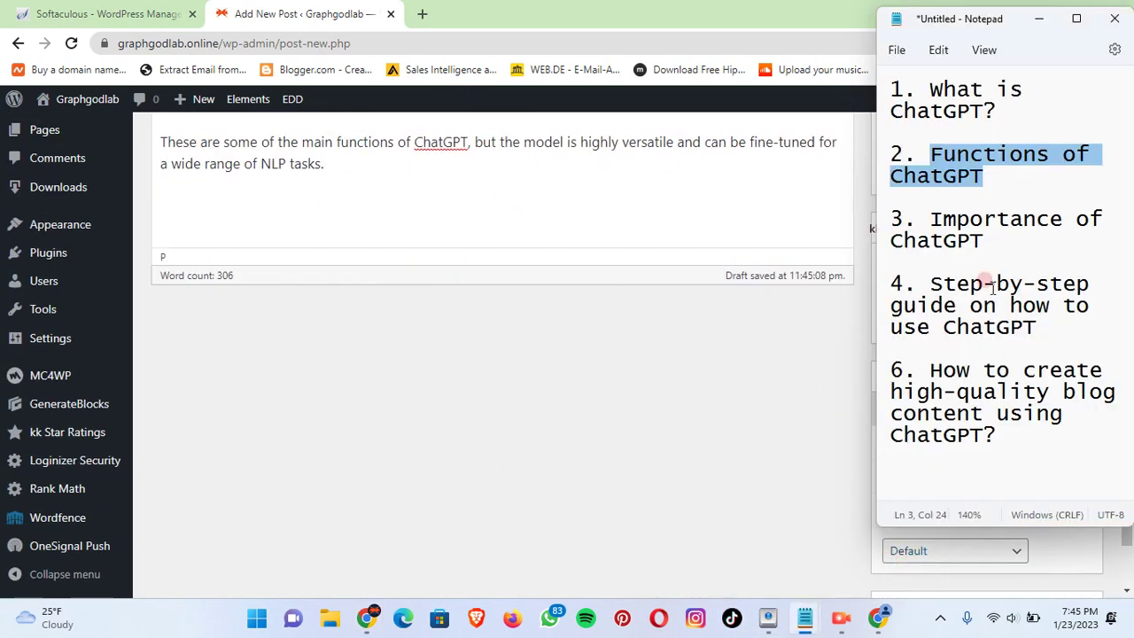
pyautogui.moveTo(930, 220); pyautogui.dragTo(981, 241)
pyautogui.rightClick(952, 237)
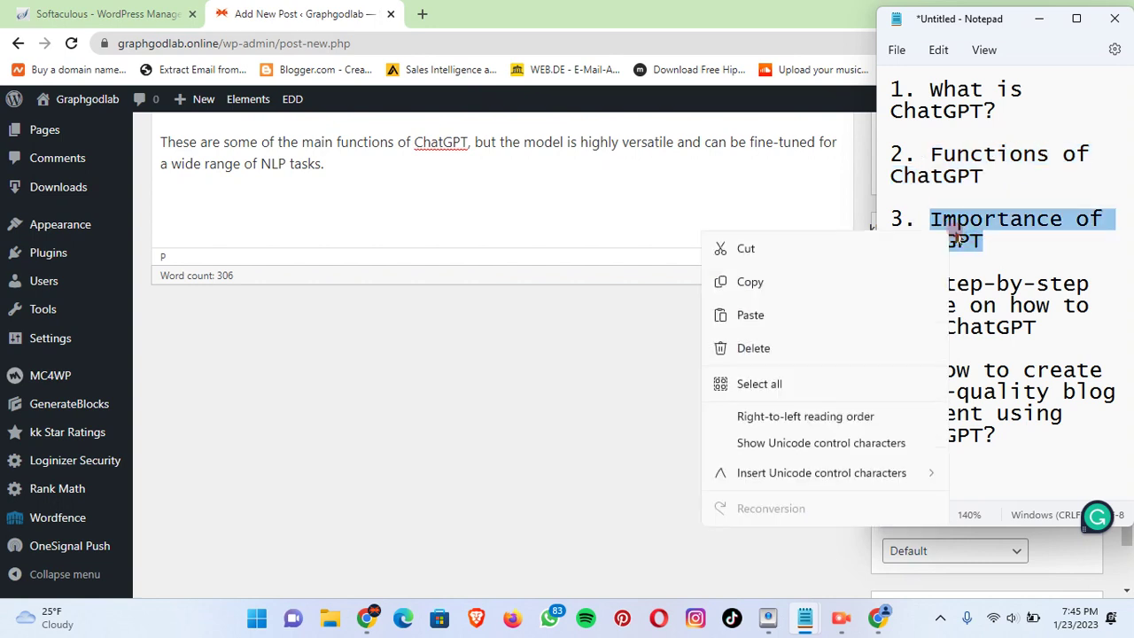
pyautogui.click(857, 316)
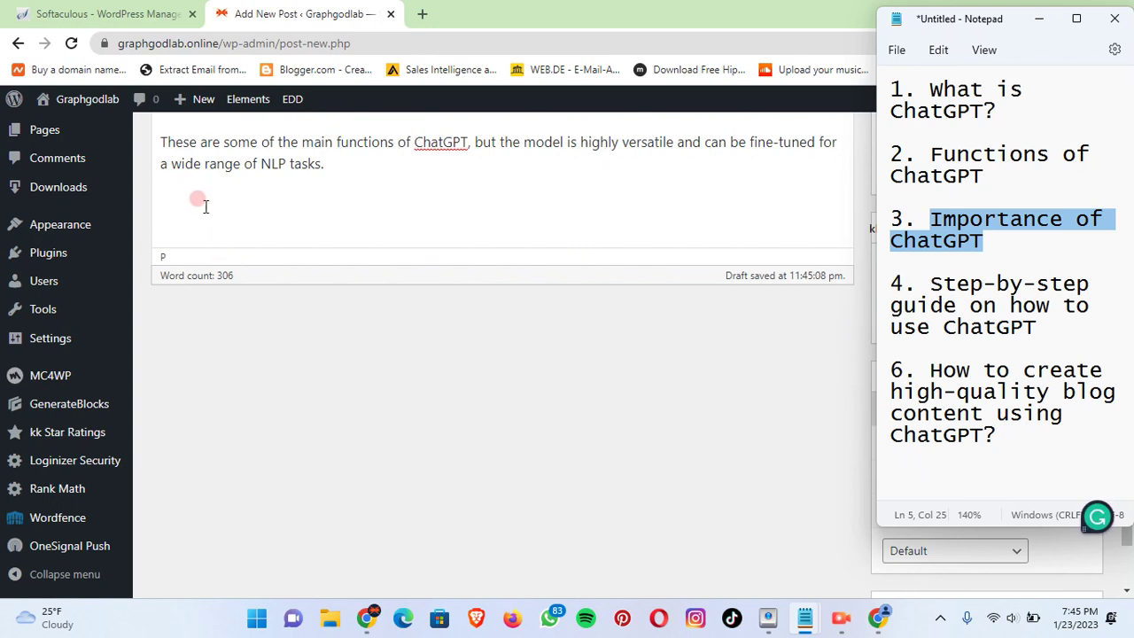
# Step: In the WordPress post, format the empty last line as Heading 3, paste "Importance of ChatGPT" there, and start a new line below
pyautogui.click(177, 196)
pyautogui.scroll(1, 182, 199)
pyautogui.scroll(4, 186, 200)
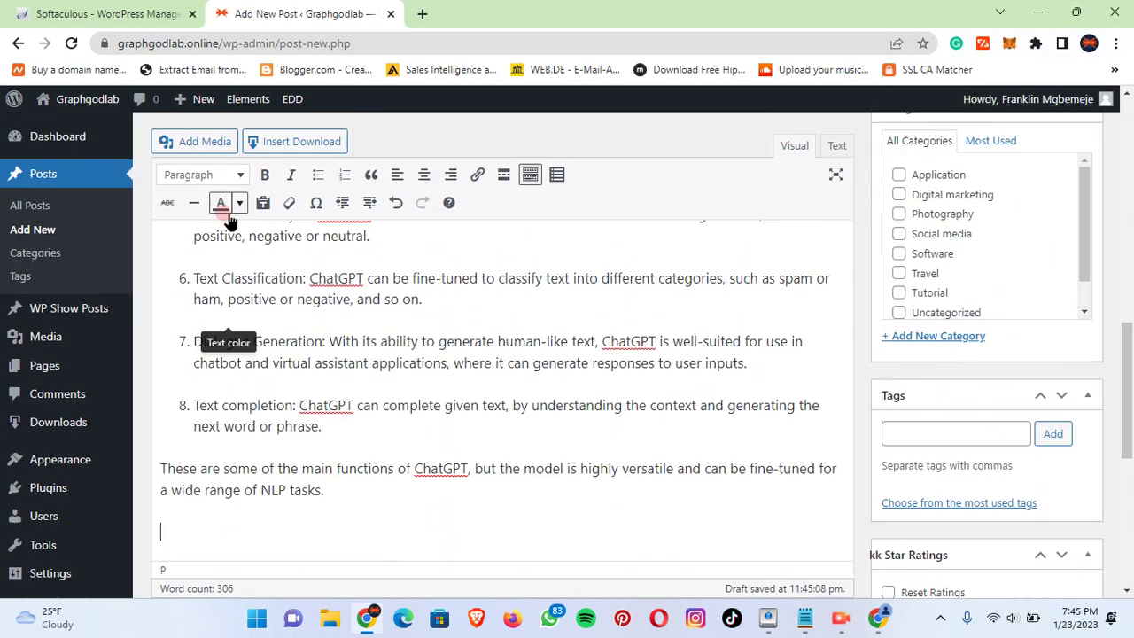
pyautogui.click(232, 174)
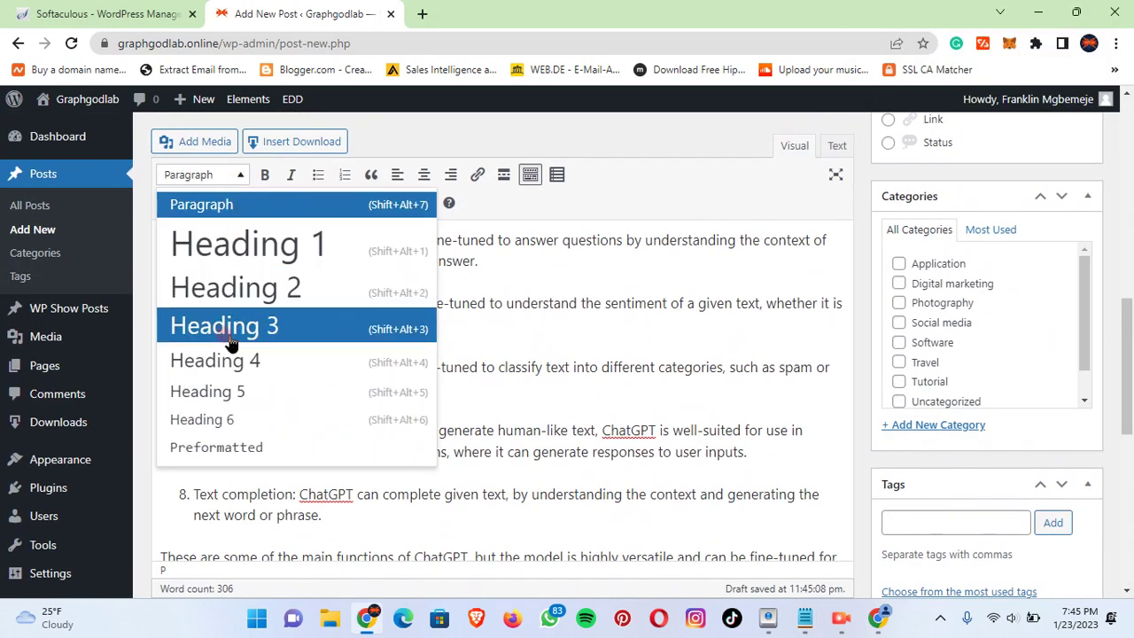
pyautogui.click(224, 325)
pyautogui.scroll(-5, 235, 372)
pyautogui.click(202, 208)
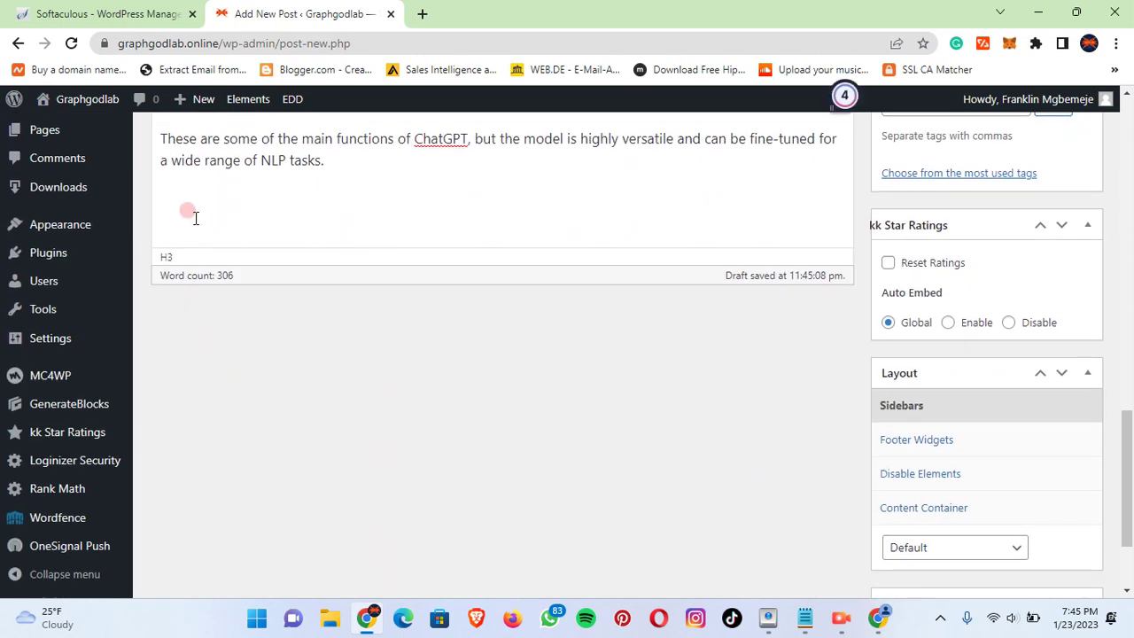
pyautogui.hotkey('ctrl', 'v')
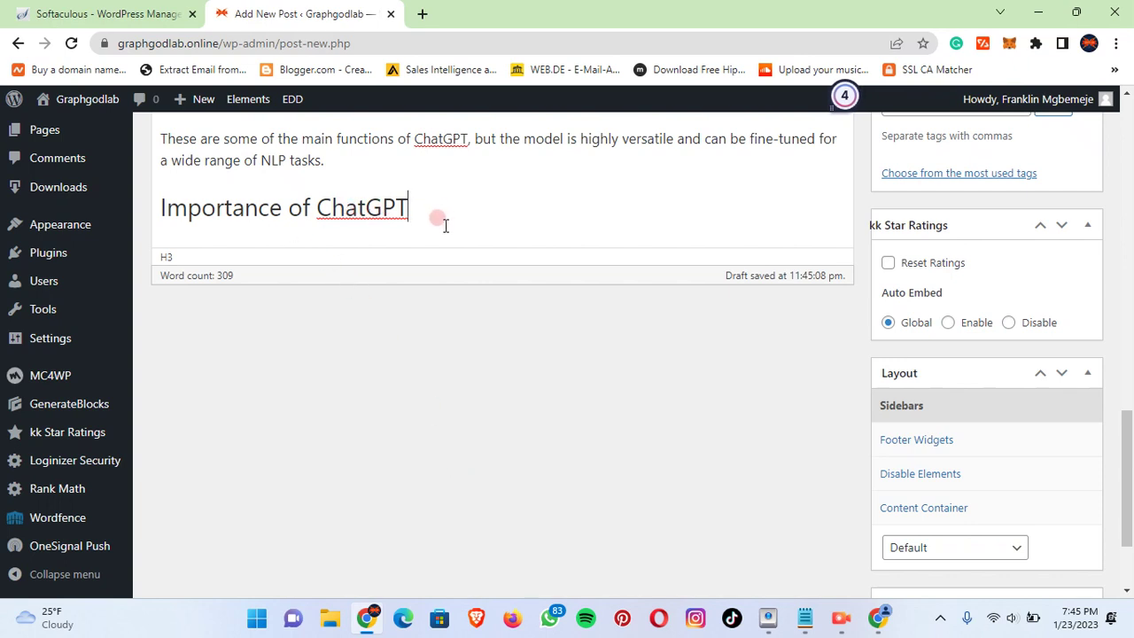
pyautogui.press('Return')
pyautogui.scroll(-1, 846, 571)
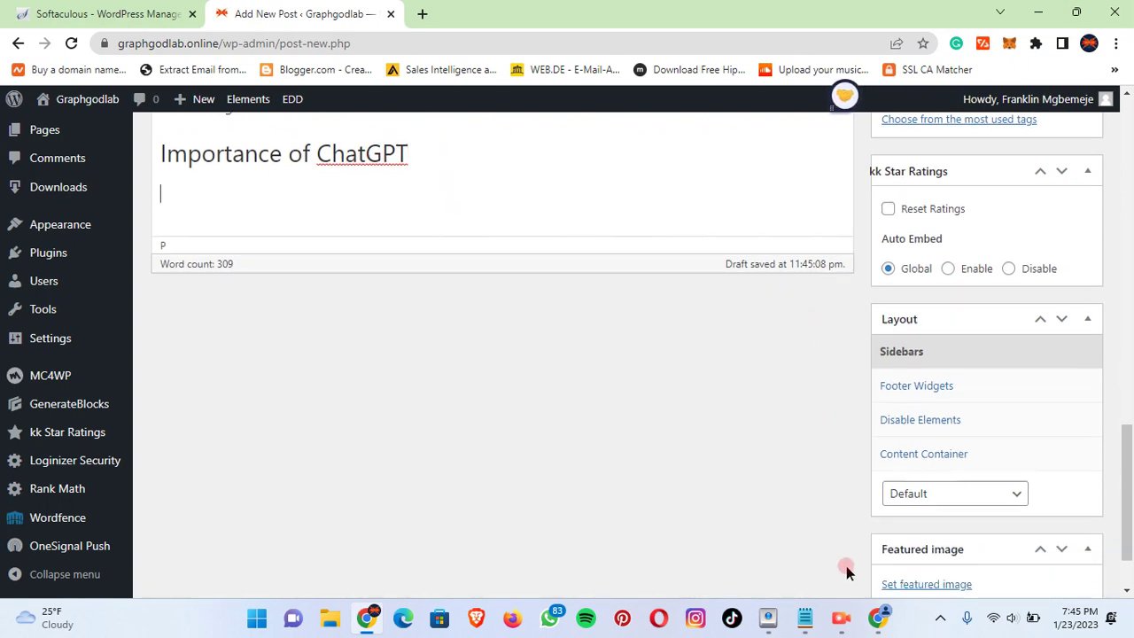
# Step: Switch to the ChatGPT window and submit the copied topic "Importance of ChatGPT" in the same conversation
pyautogui.moveTo(876, 617)
pyautogui.click(877, 531)
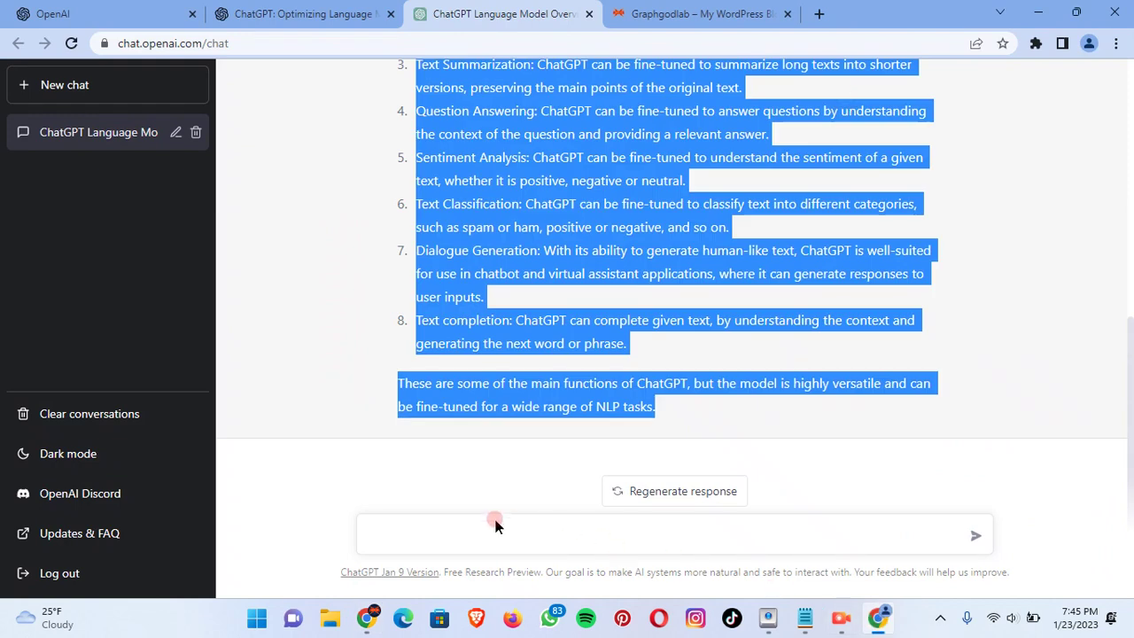
pyautogui.click(457, 532)
pyautogui.rightClick(465, 524)
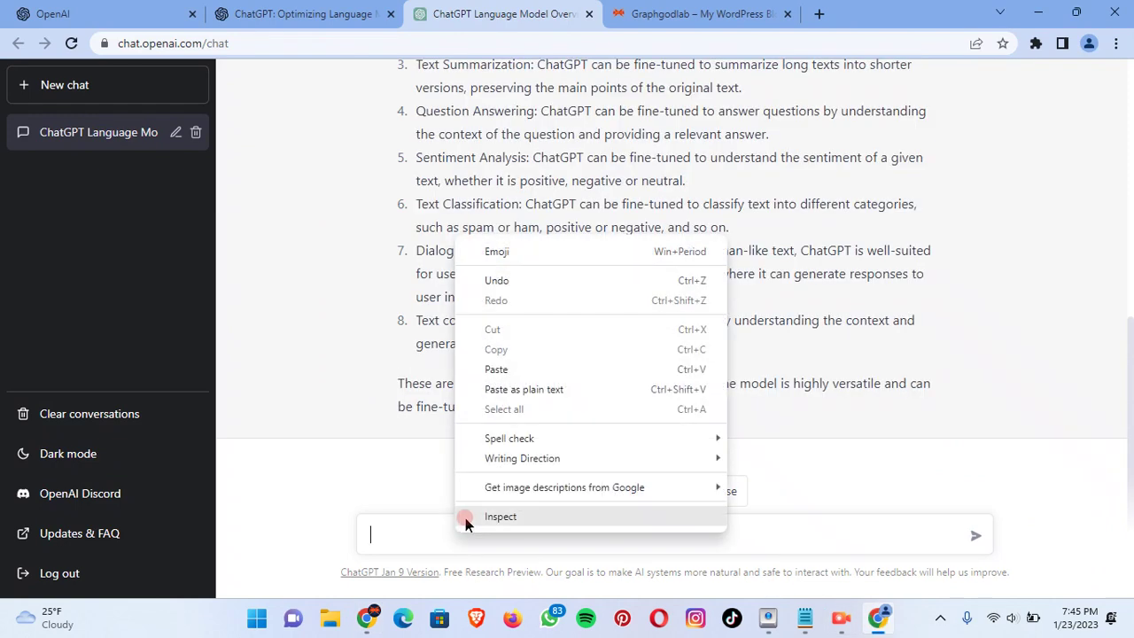
pyautogui.click(492, 368)
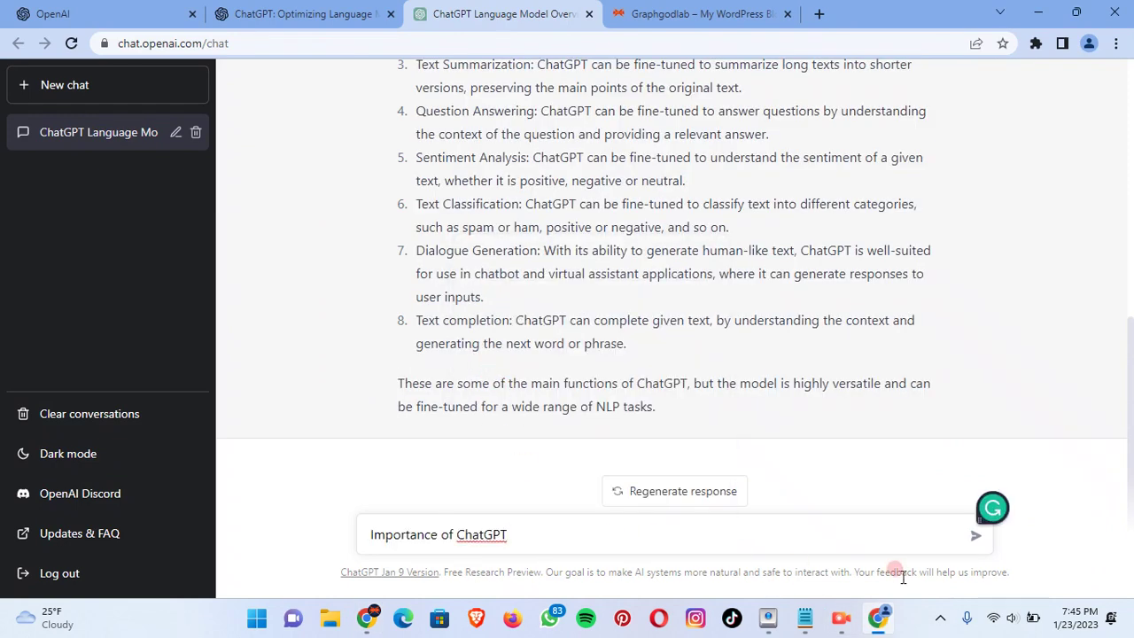
pyautogui.click(973, 537)
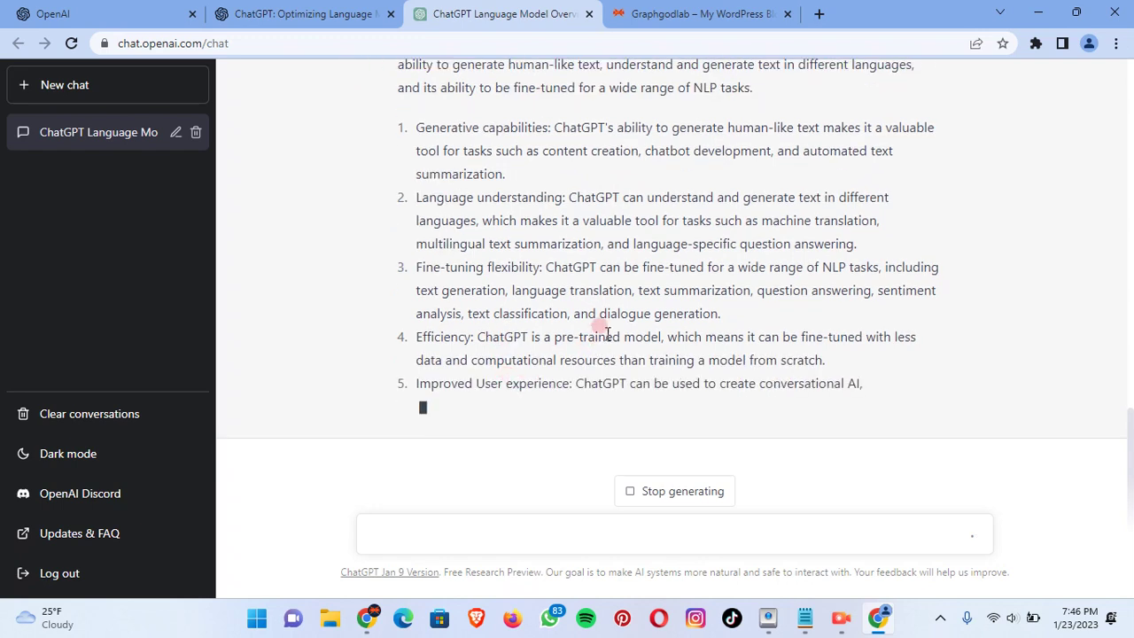
# Step: Copy ChatGPT's complete answer to "Importance of ChatGPT", from the introduction through the closing "Overall" paragraph
pyautogui.scroll(2, 654, 328)
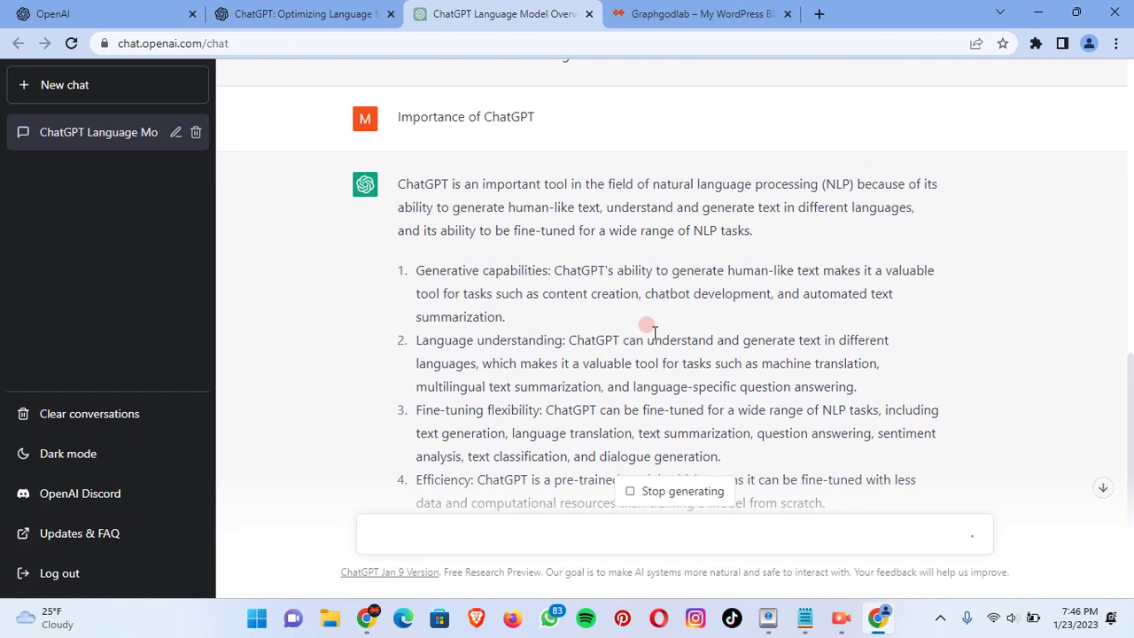
pyautogui.scroll(-2, 653, 332)
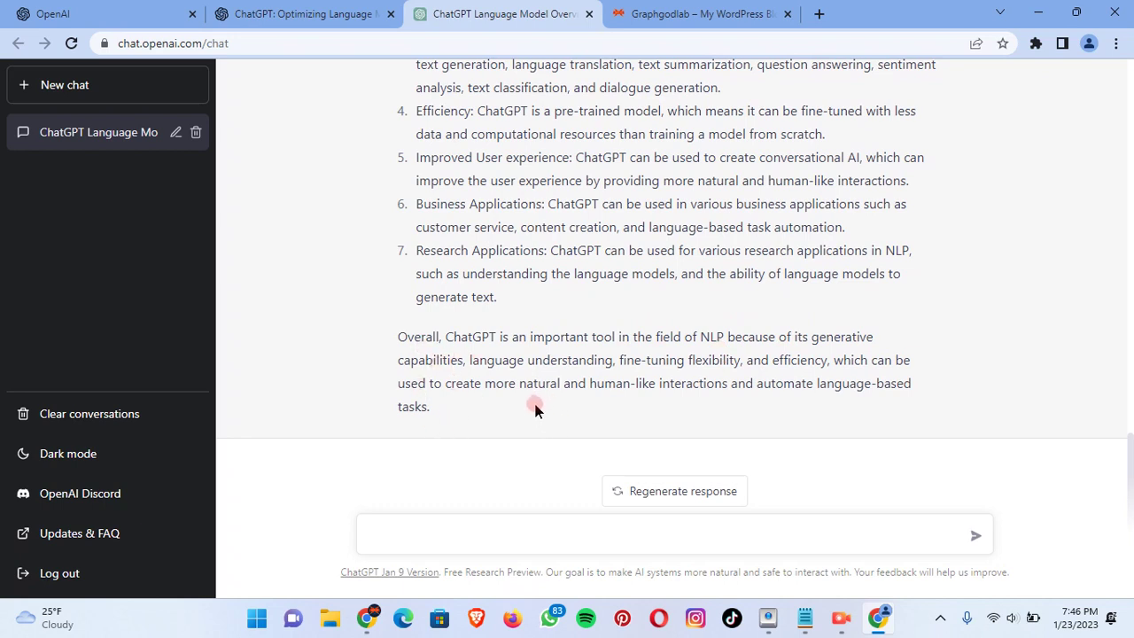
pyautogui.scroll(5, 554, 384)
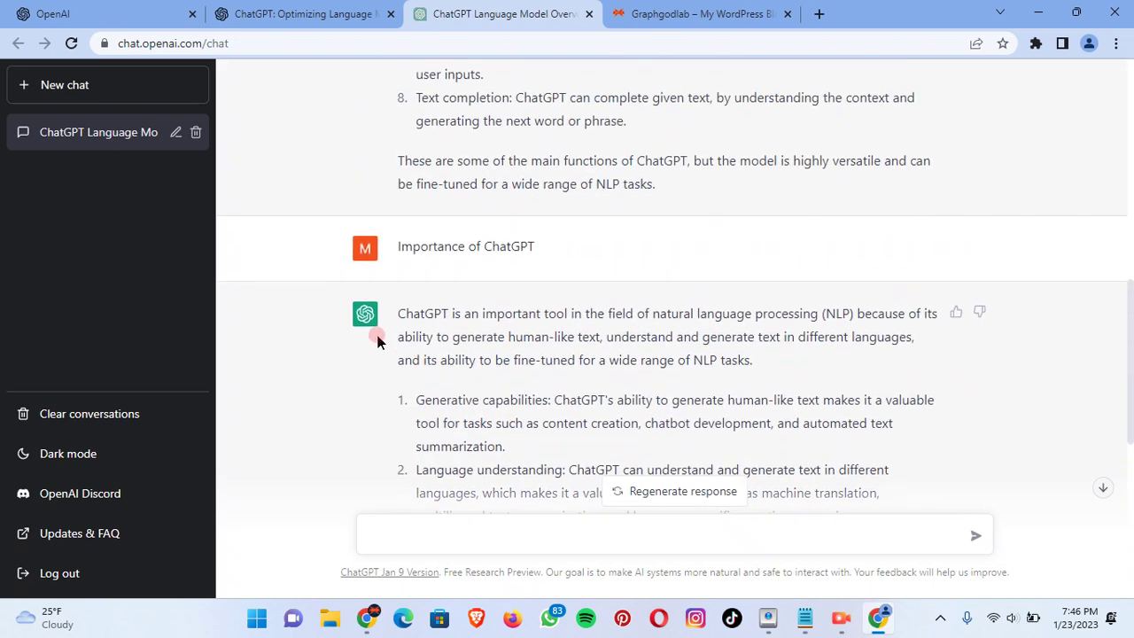
pyautogui.moveTo(393, 314); pyautogui.dragTo(458, 406)
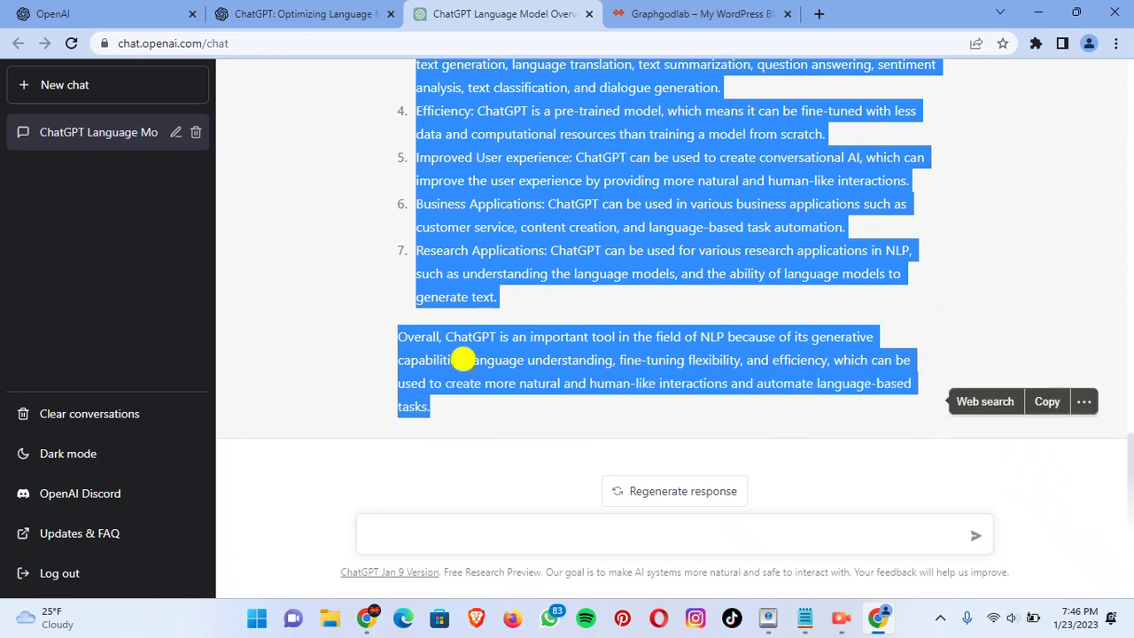
pyautogui.rightClick(466, 363)
pyautogui.click(523, 387)
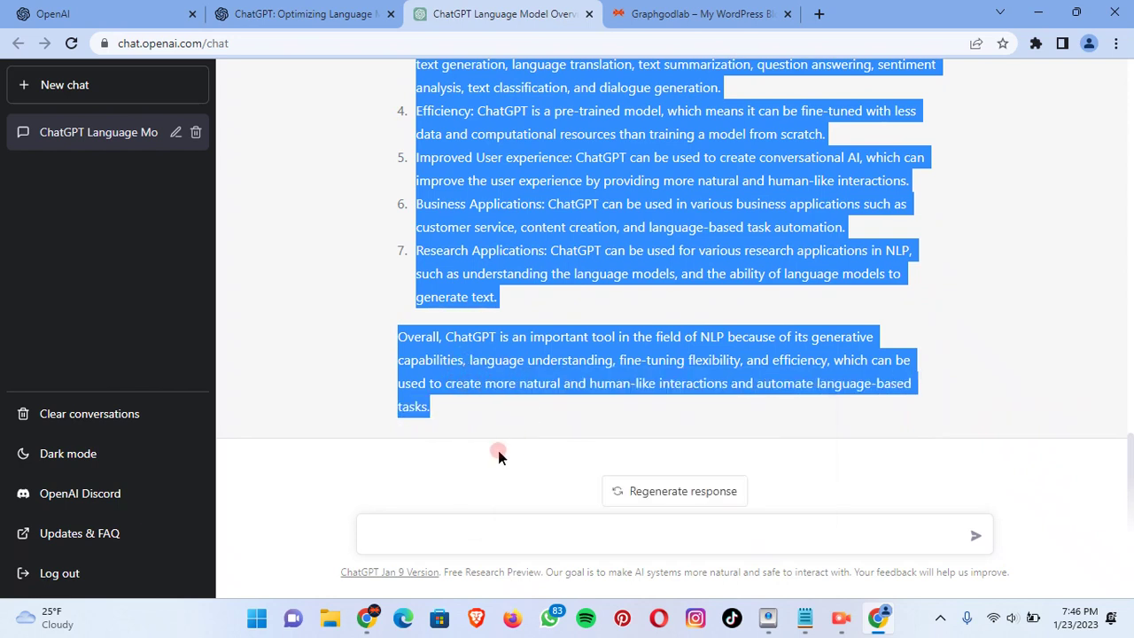
# Step: Switch to the WordPress post editor, paste the answer below the "Importance of ChatGPT" heading, and add an empty line after it
pyautogui.click(366, 617)
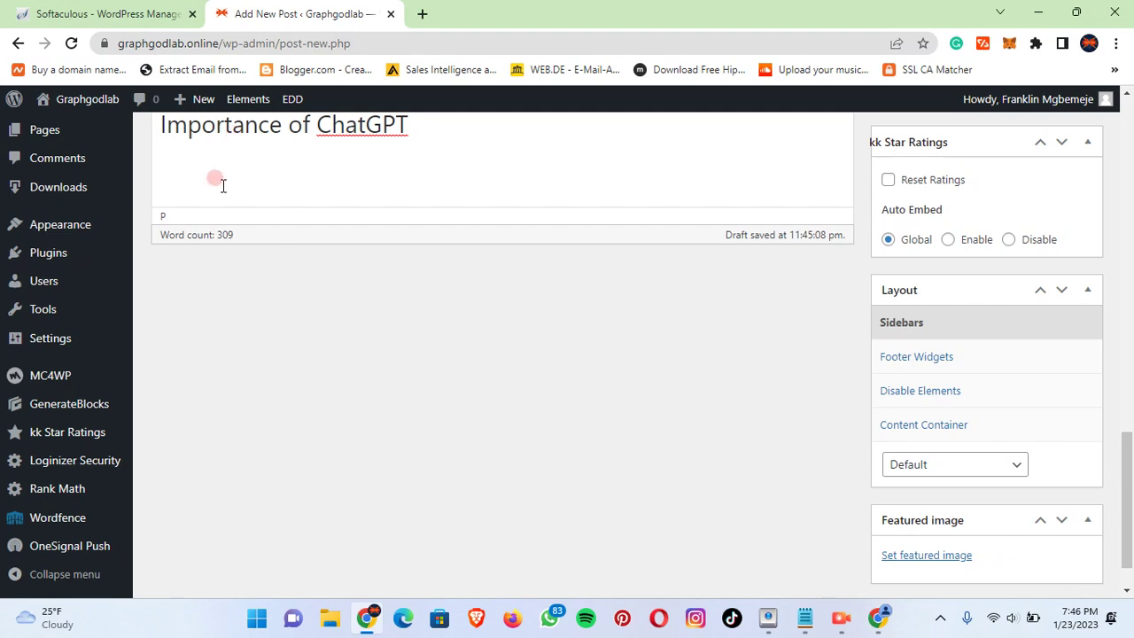
pyautogui.hotkey('ctrl', 'v')
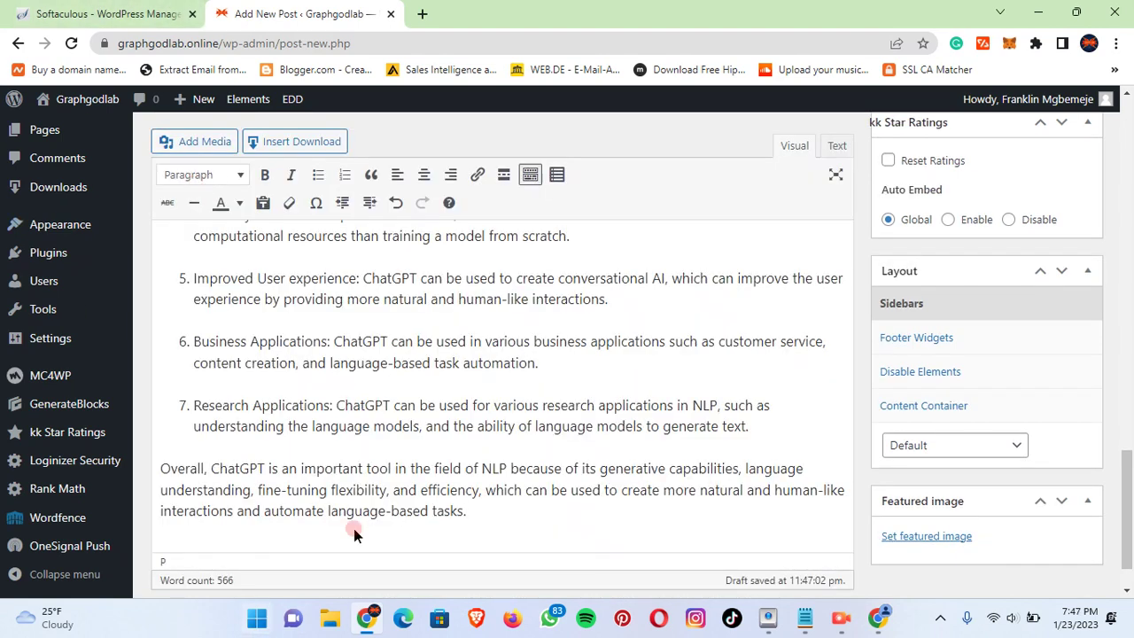
pyautogui.scroll(5, 353, 527)
pyautogui.scroll(2, 316, 342)
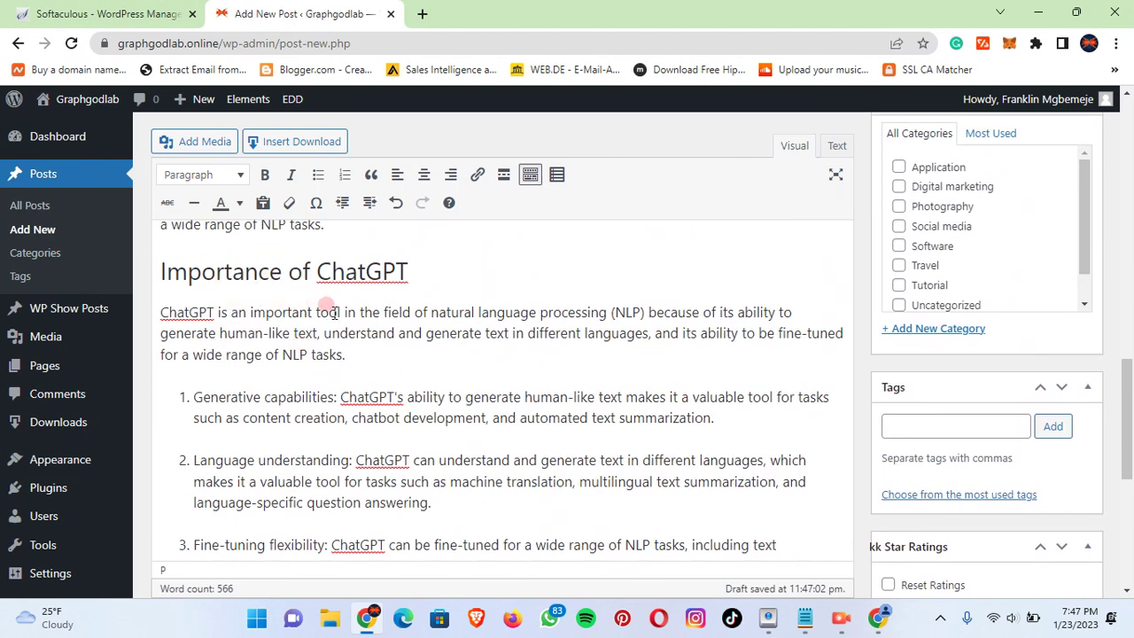
pyautogui.scroll(-5, 358, 337)
pyautogui.click(521, 464)
pyautogui.press('Return')
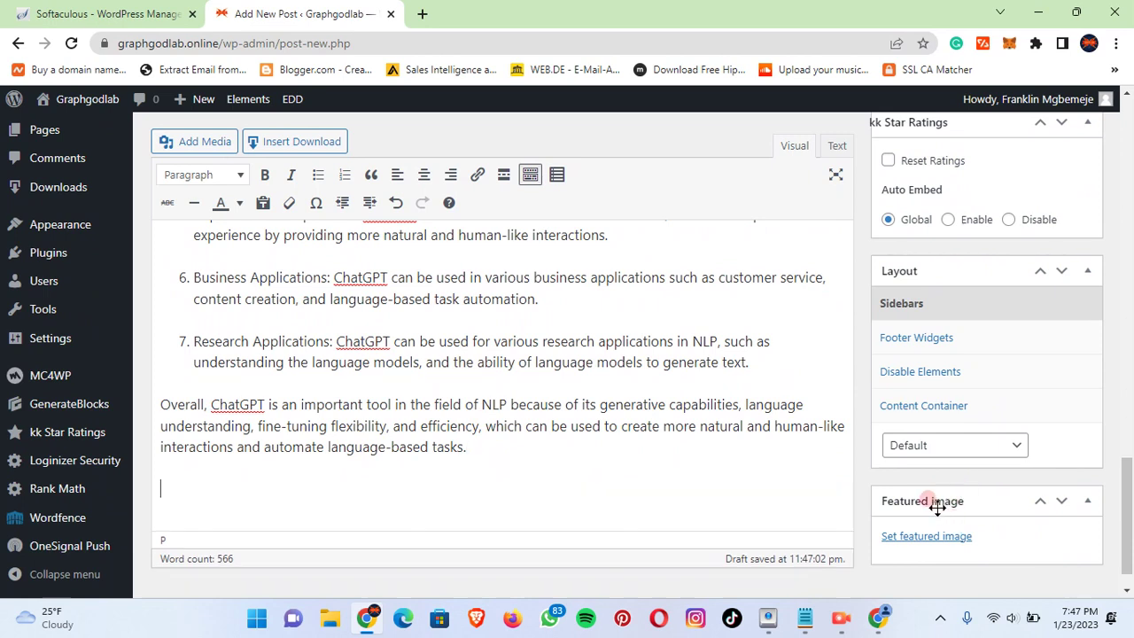
# Step: Switch to the Notepad outline and copy the fourth topic, "Step-by-step guide on how to use ChatGPT", without its number
pyautogui.moveTo(804, 617)
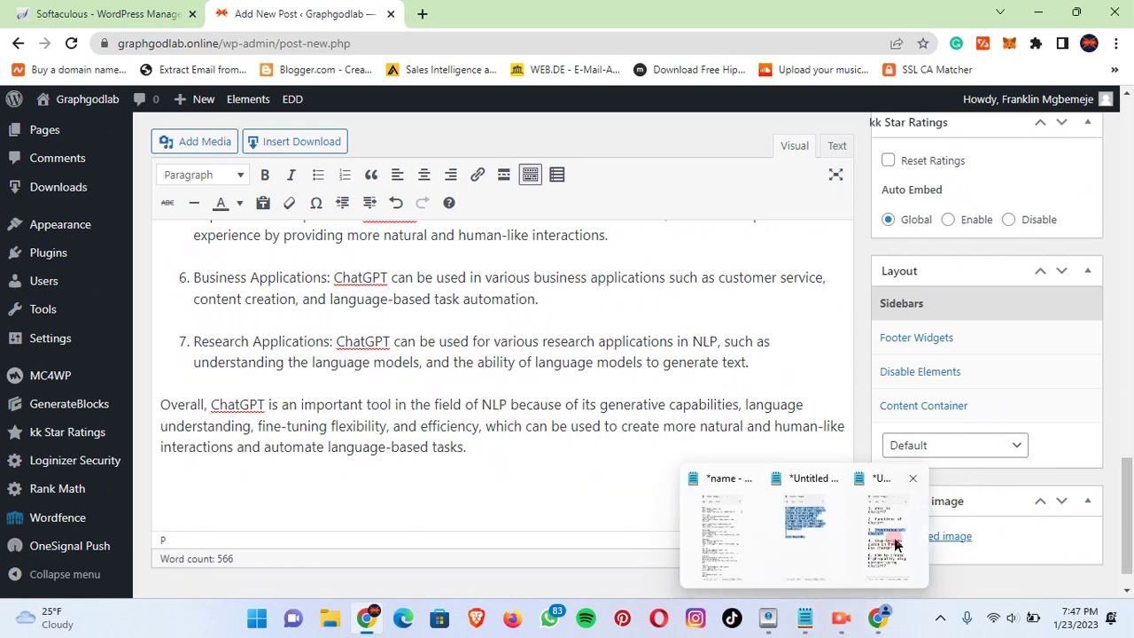
pyautogui.click(895, 544)
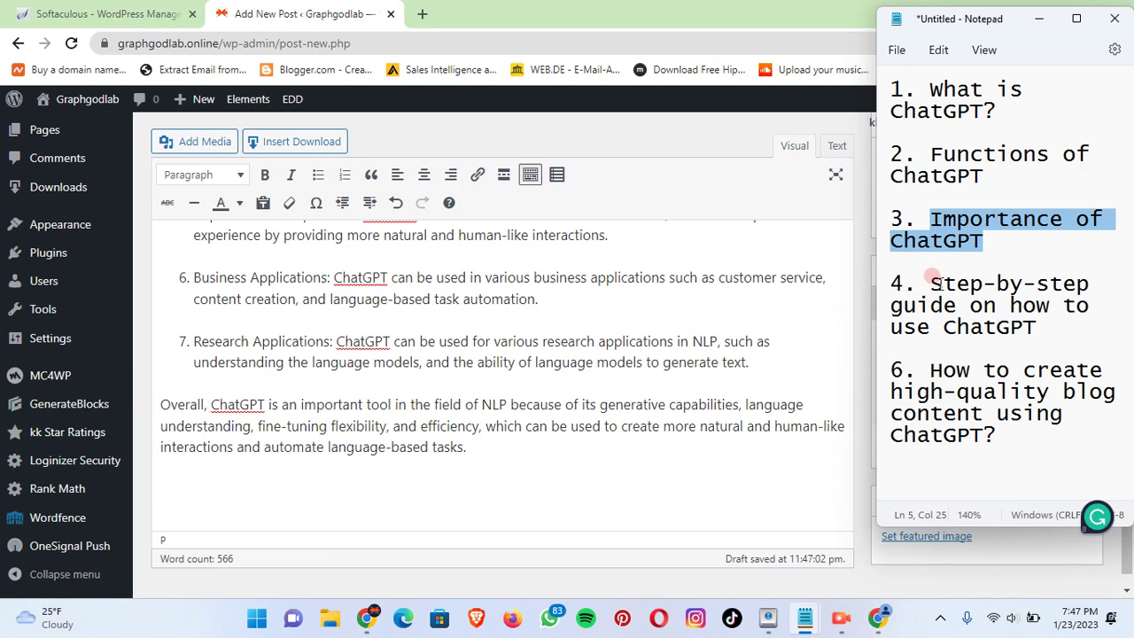
pyautogui.click(935, 280)
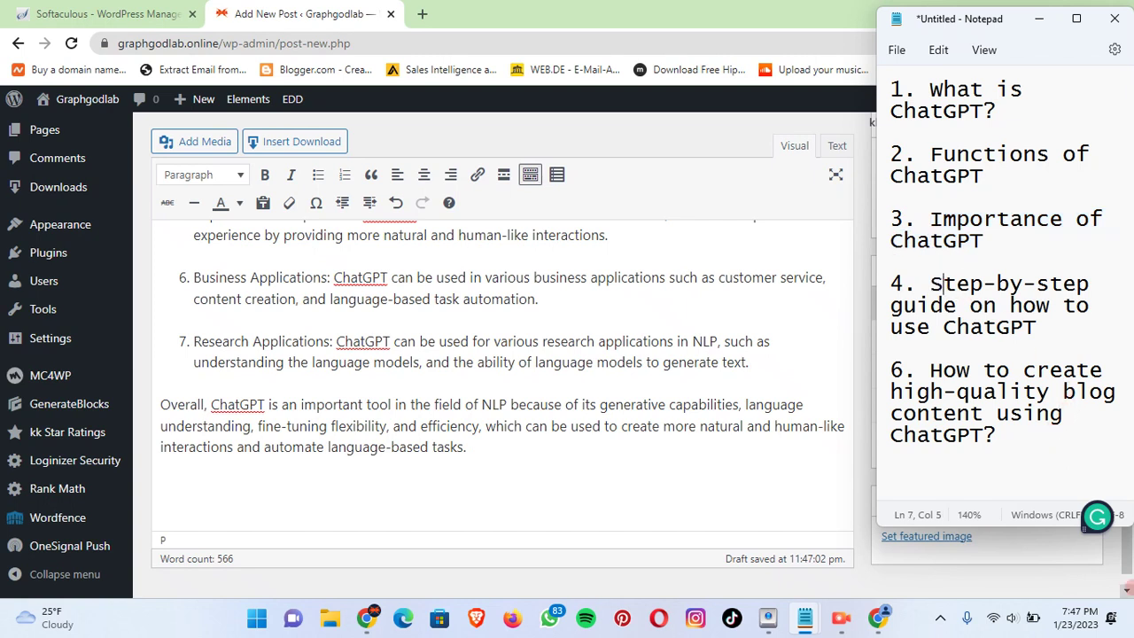
pyautogui.moveTo(931, 283); pyautogui.dragTo(1068, 325)
pyautogui.rightClick(1010, 308)
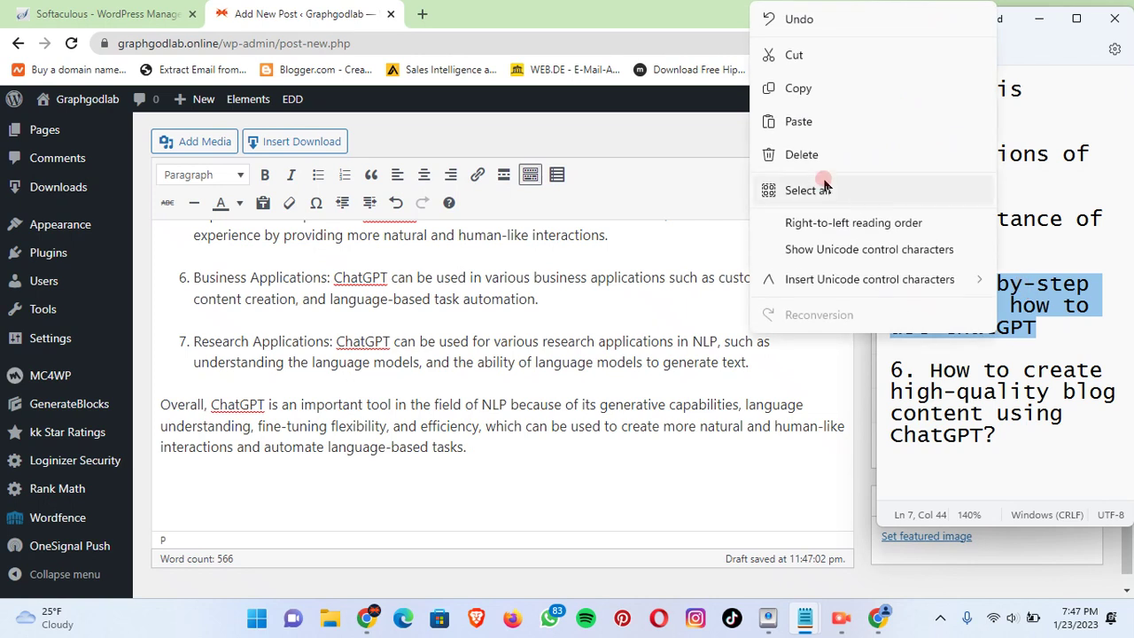
pyautogui.click(801, 96)
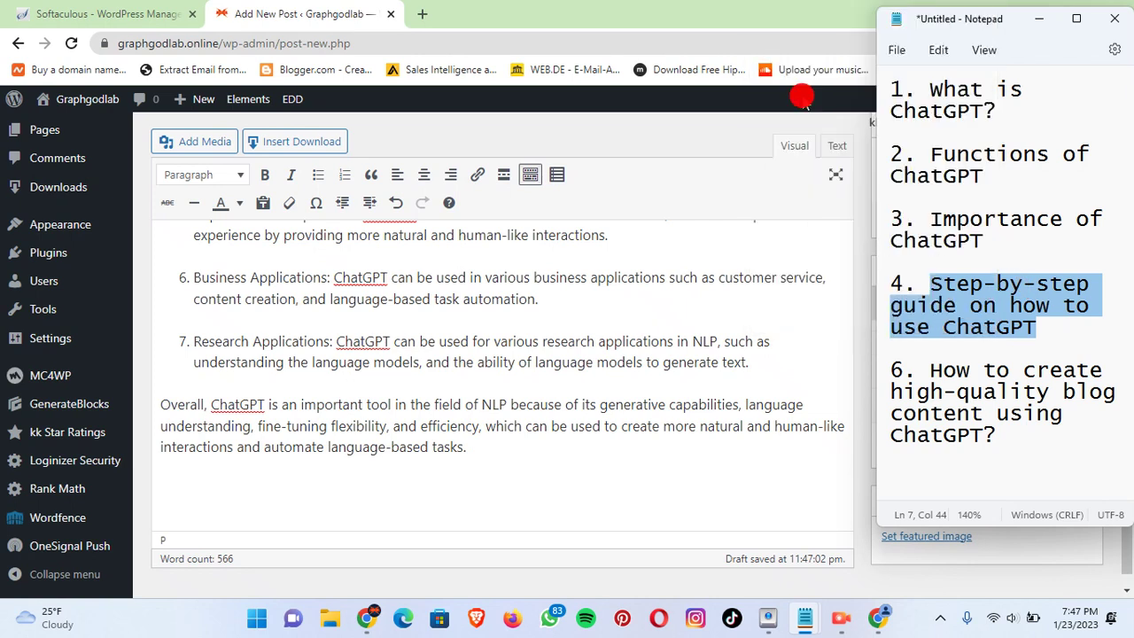
# Step: Switch to the ChatGPT window and submit the copied topic "Step-by-step guide on how to use ChatGPT" in the same conversation
pyautogui.click(873, 627)
pyautogui.click(697, 536)
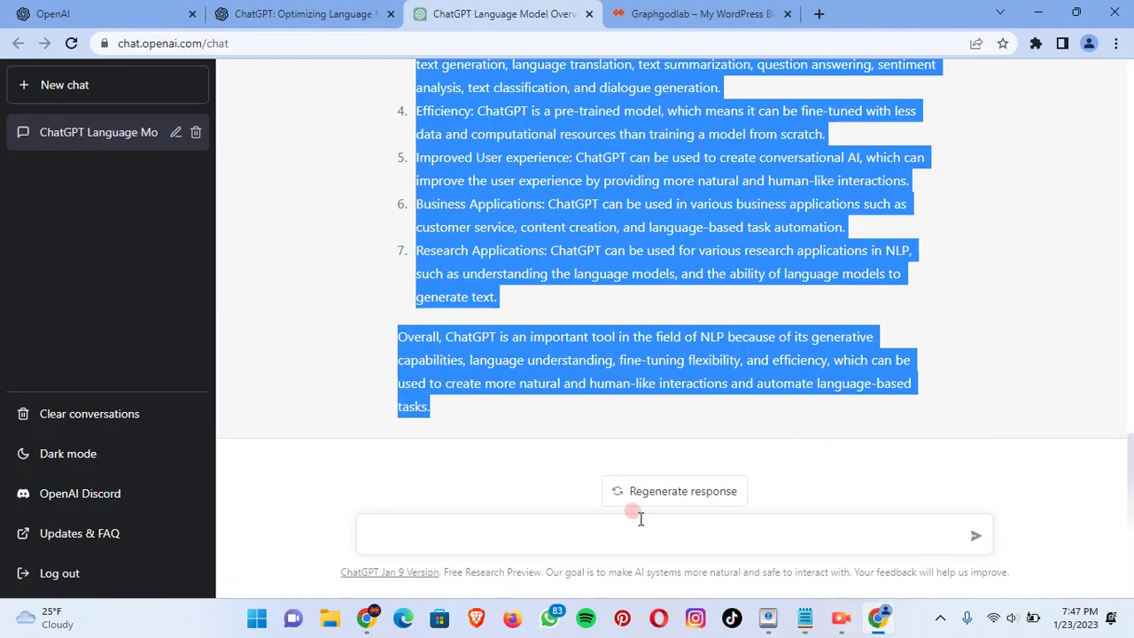
pyautogui.click(473, 531)
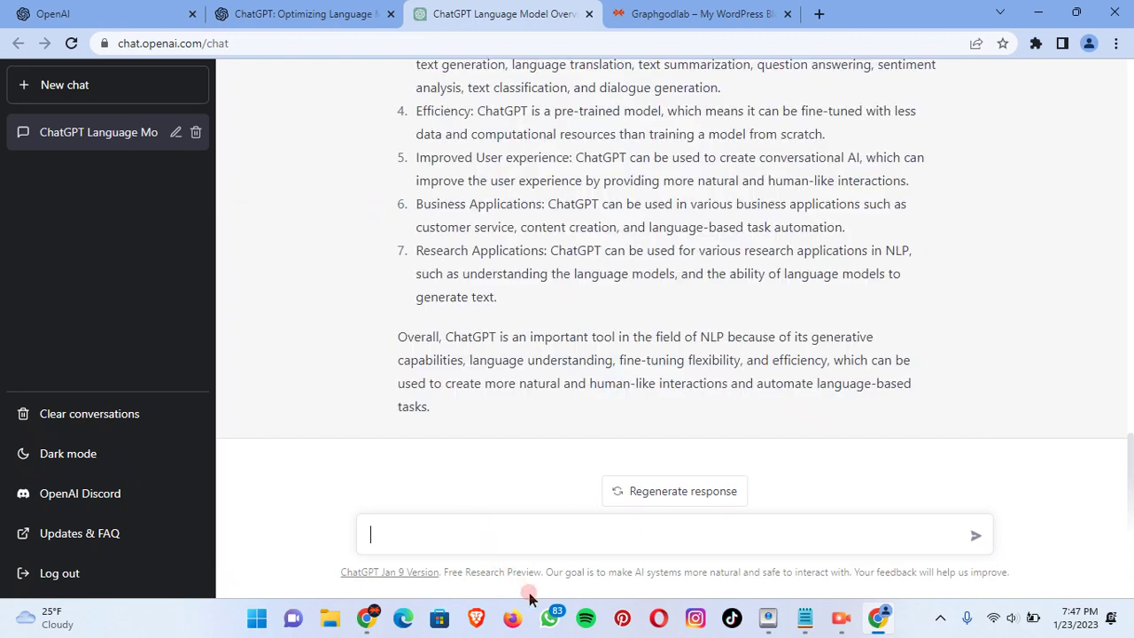
pyautogui.rightClick(474, 539)
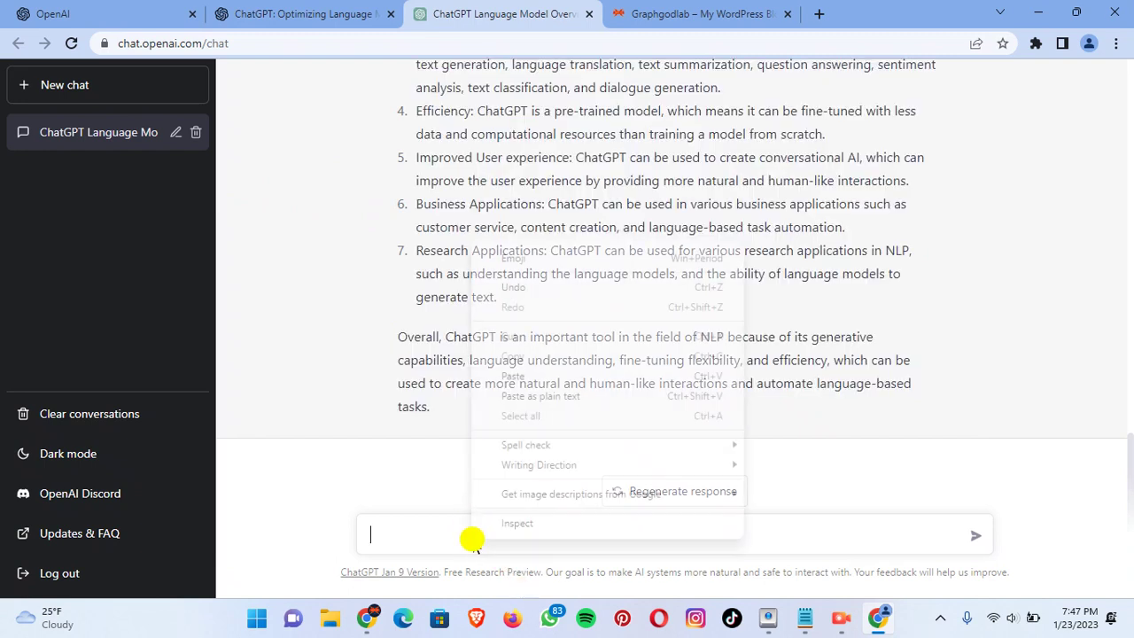
pyautogui.click(534, 374)
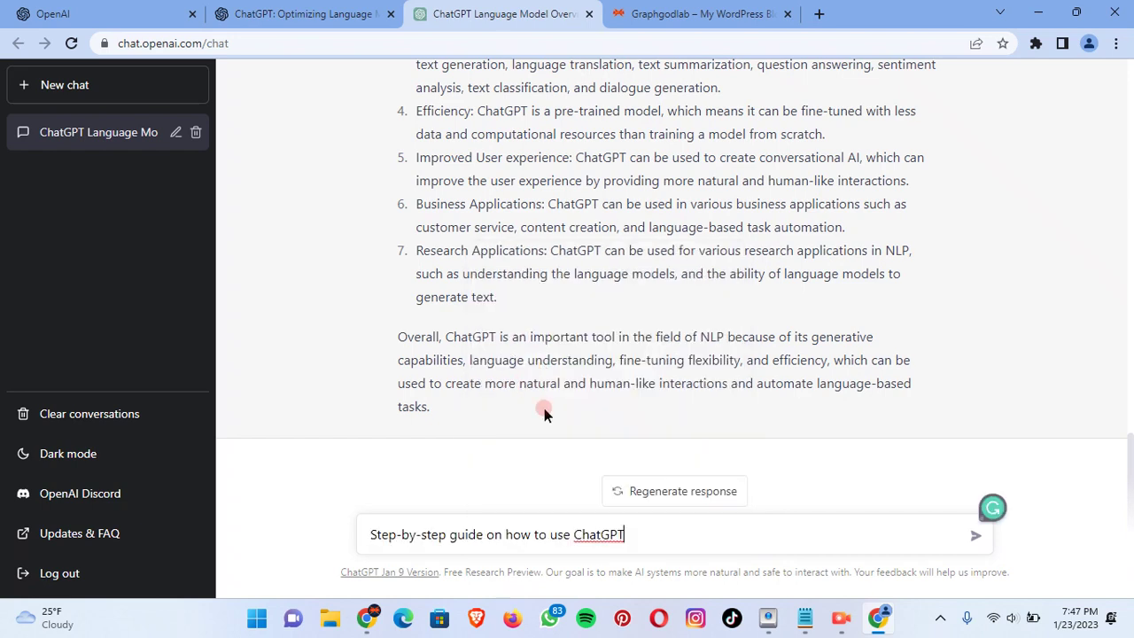
pyautogui.click(975, 536)
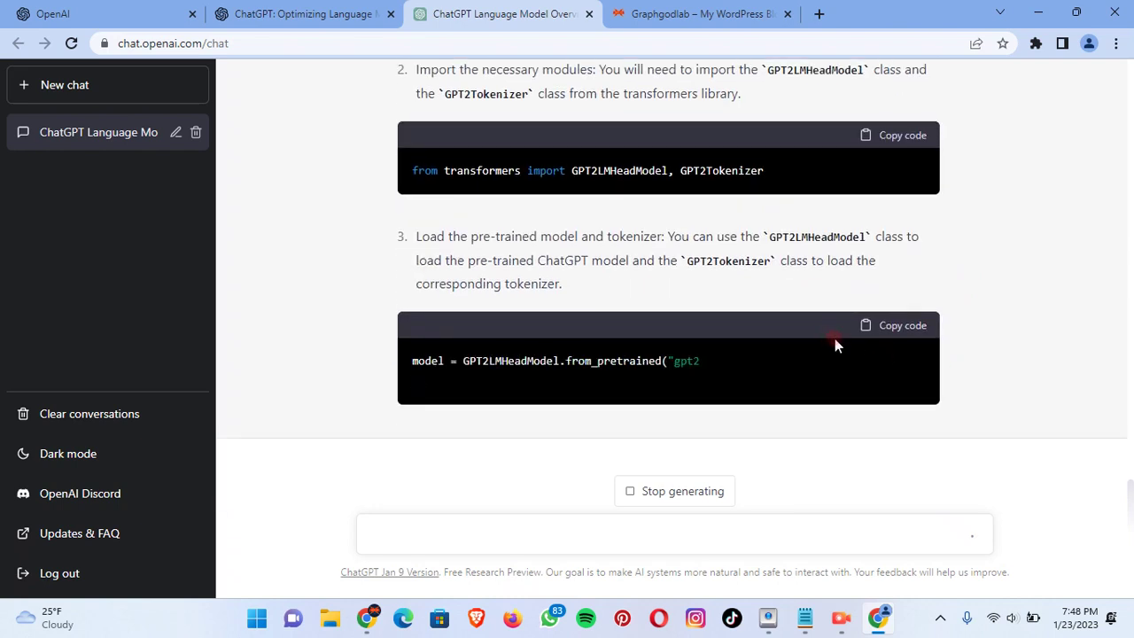
# Step: Read through ChatGPT's step-by-step guide, including its numbered steps and code blocks, while it is being generated
pyautogui.scroll(3, 832, 341)
pyautogui.scroll(3, 831, 343)
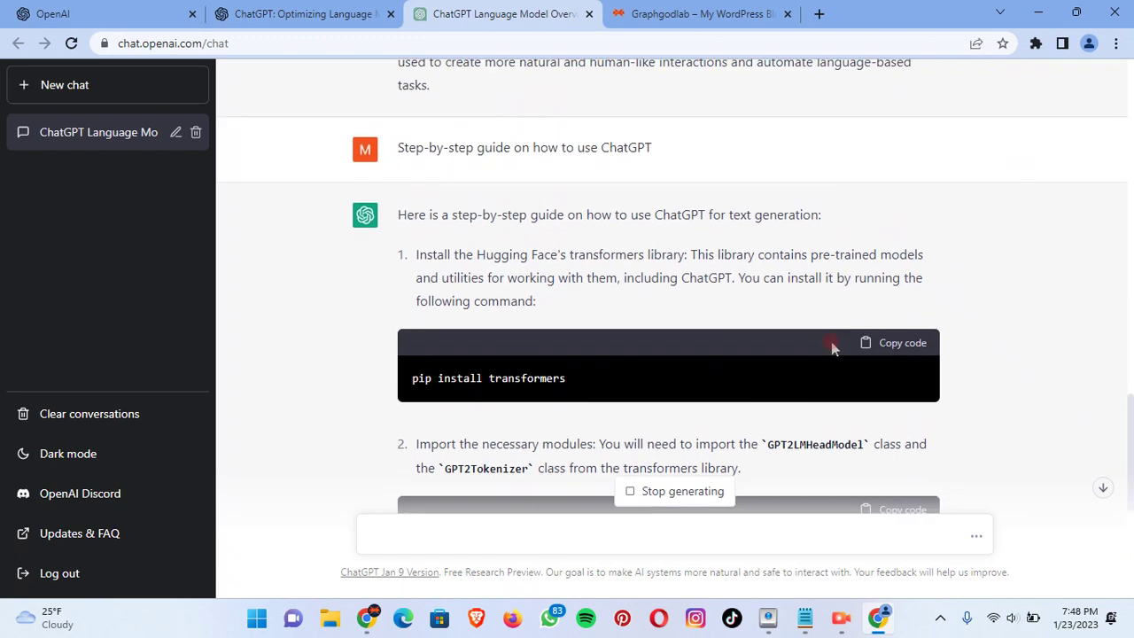
pyautogui.scroll(-2, 543, 326)
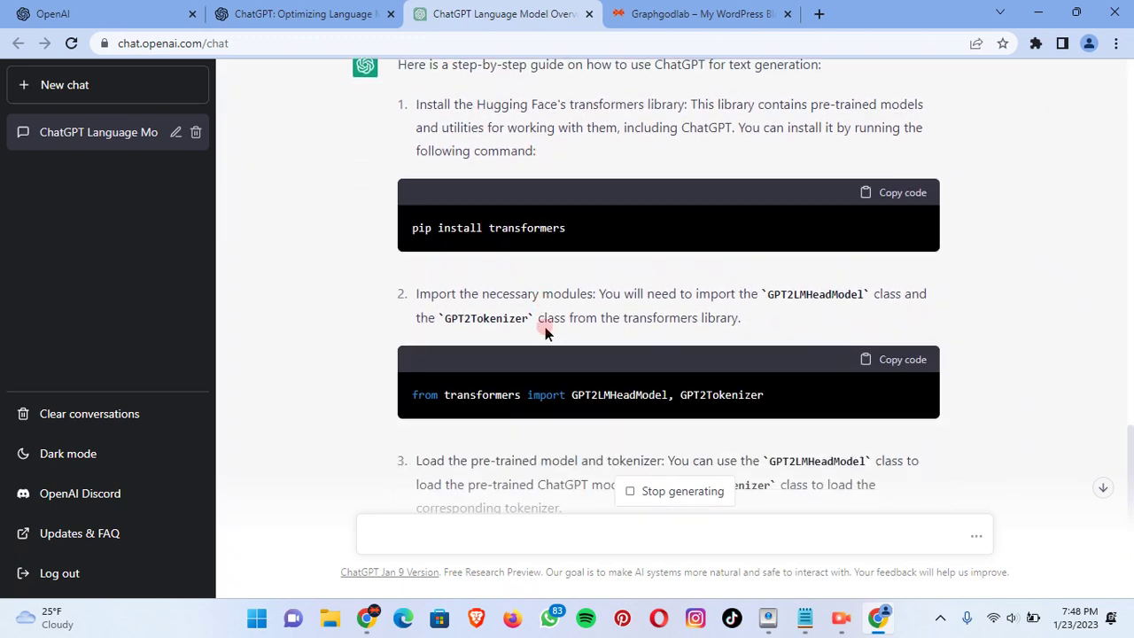
pyautogui.scroll(-2, 545, 328)
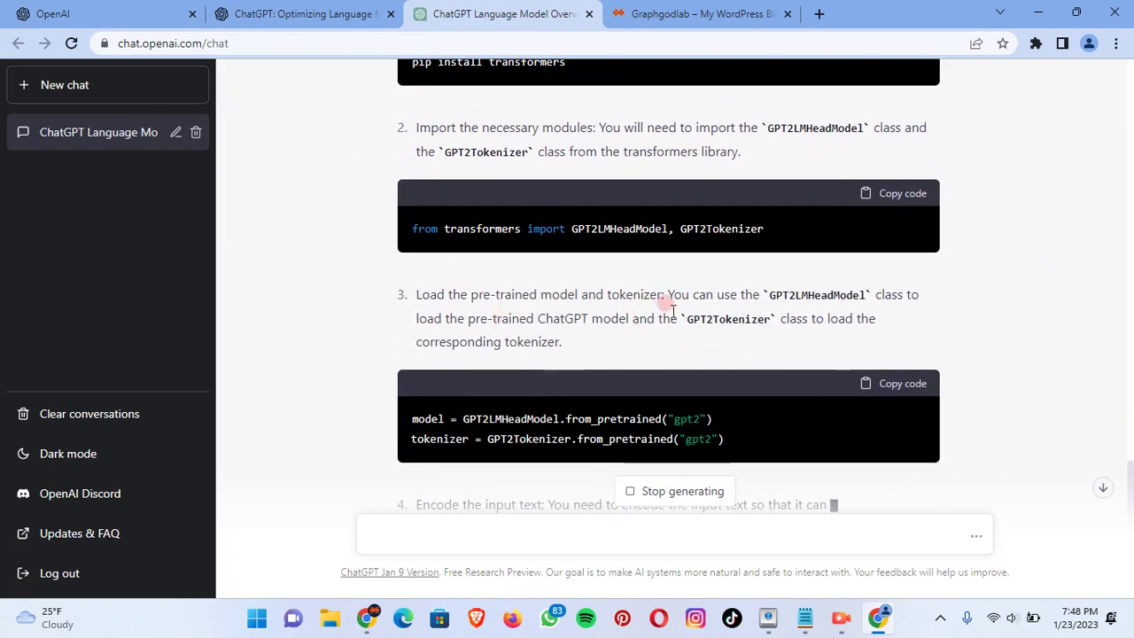
pyautogui.scroll(-1, 716, 317)
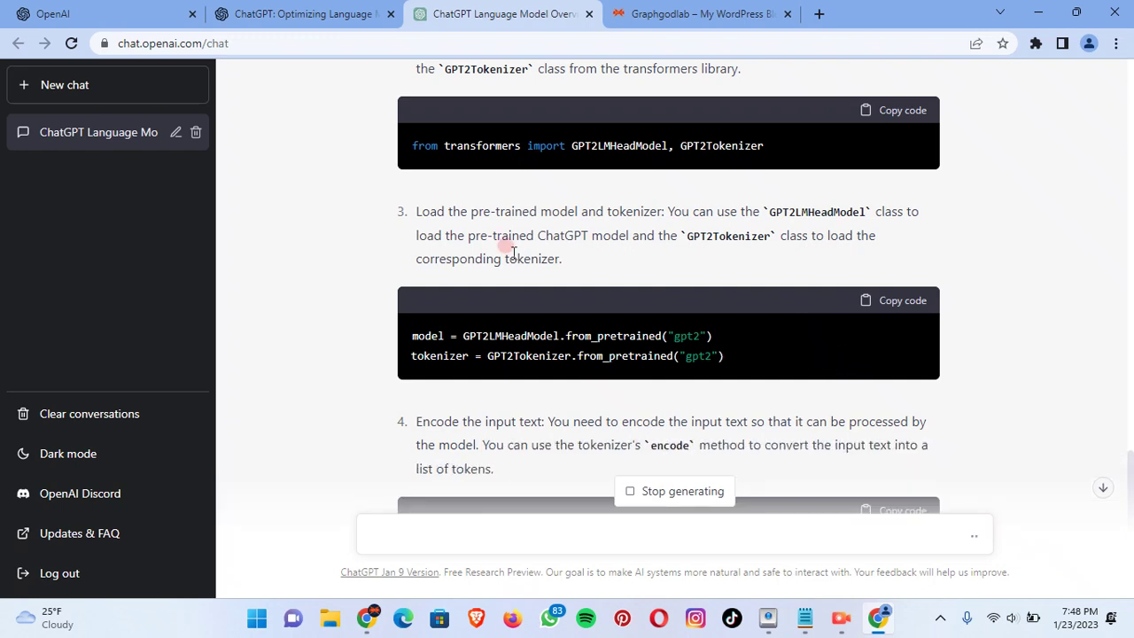
pyautogui.scroll(4, 514, 253)
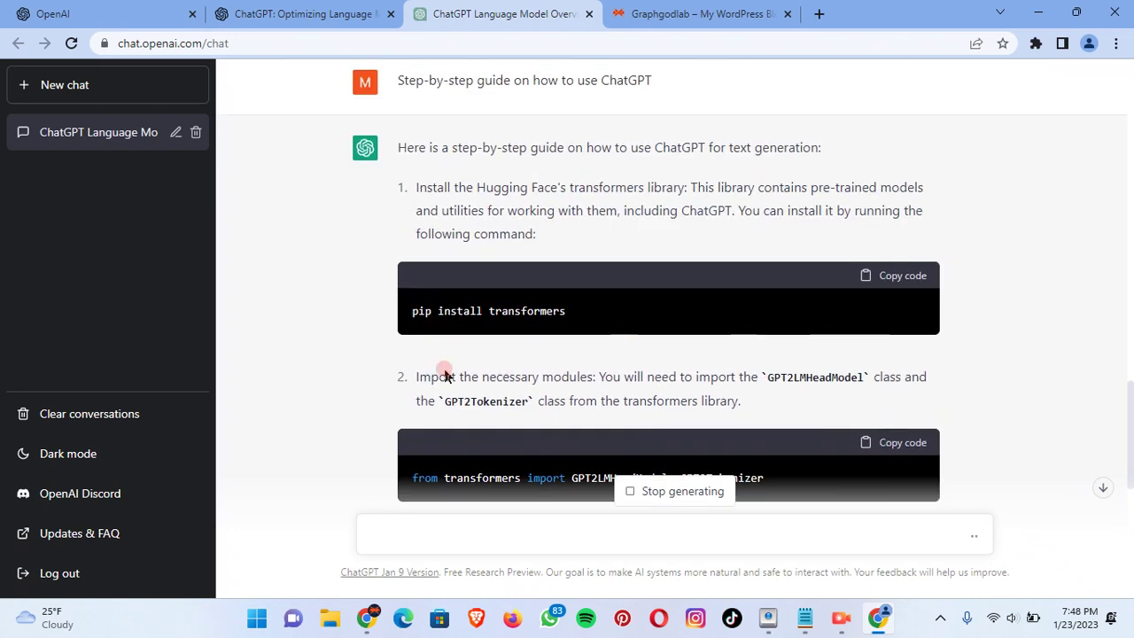
pyautogui.scroll(-7, 655, 403)
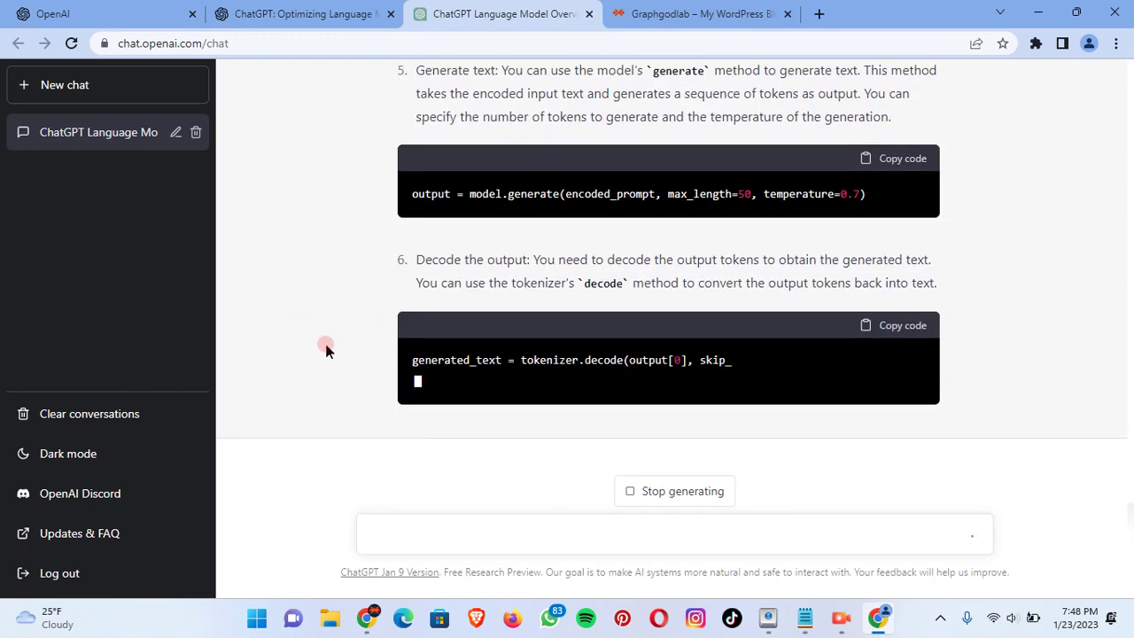
pyautogui.scroll(15, 375, 295)
pyautogui.scroll(-12, 371, 305)
pyautogui.scroll(-6, 369, 316)
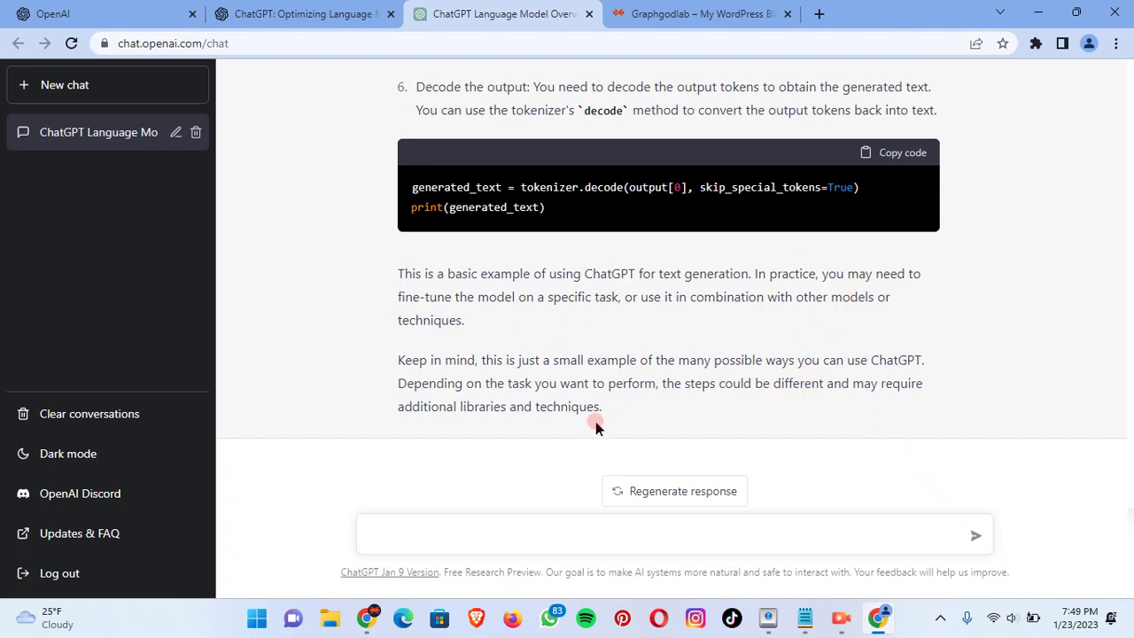
# Step: Select and copy ChatGPT's complete step-by-step guide, from the introductory sentence through the closing "Keep in mind" paragraph
pyautogui.moveTo(613, 422); pyautogui.dragTo(412, 329)
pyautogui.scroll(8, 586, 401)
pyautogui.scroll(6, 583, 411)
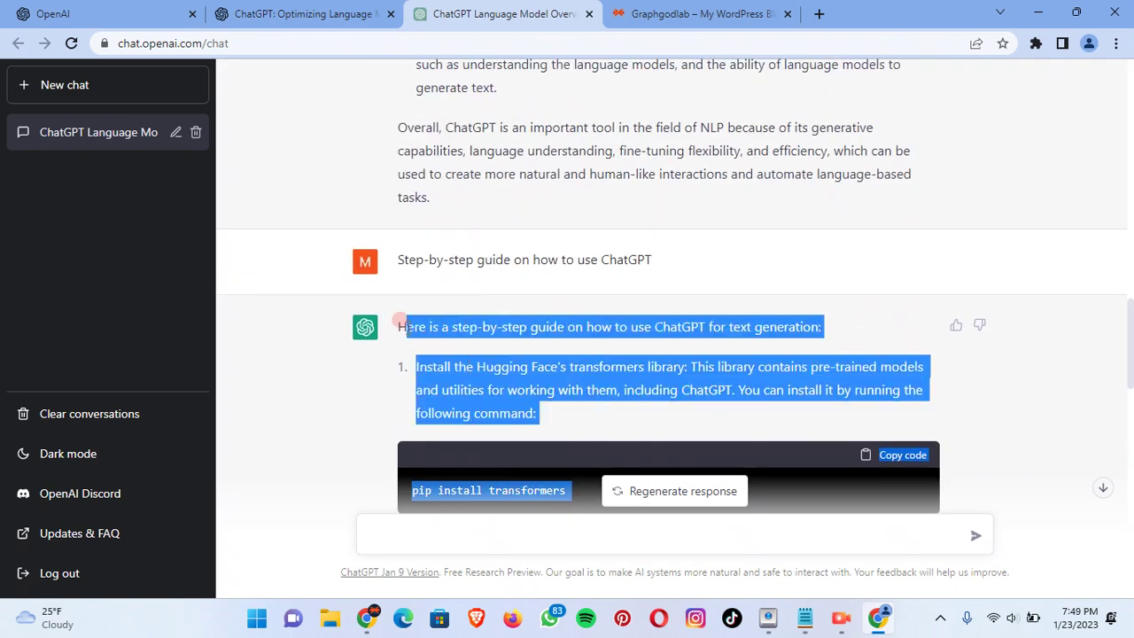
pyautogui.rightClick(447, 335)
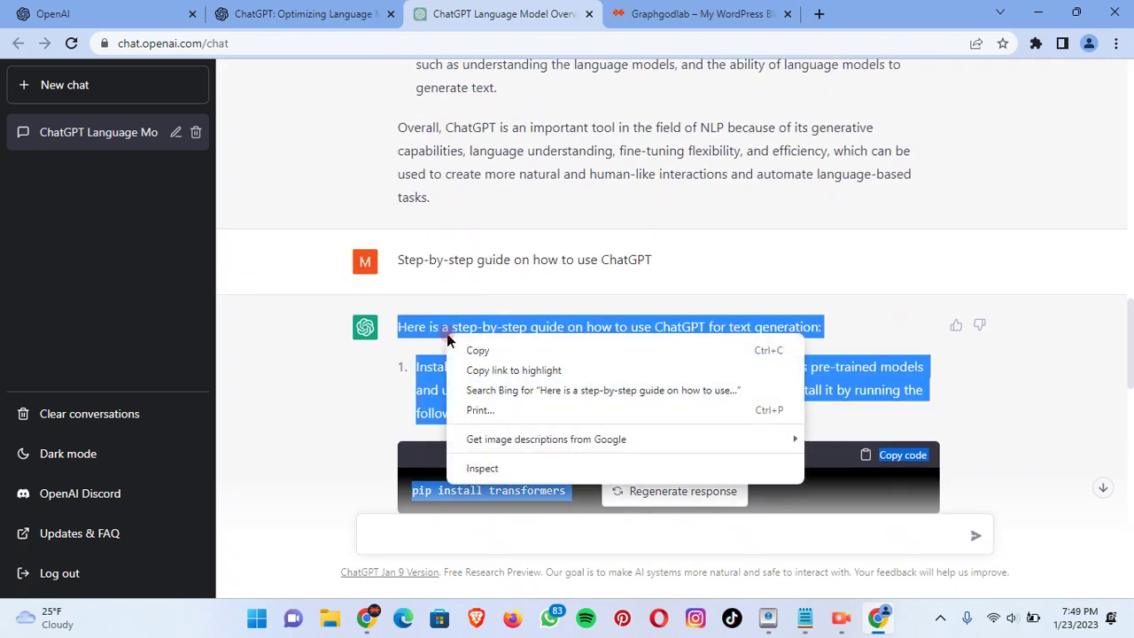
pyautogui.click(485, 351)
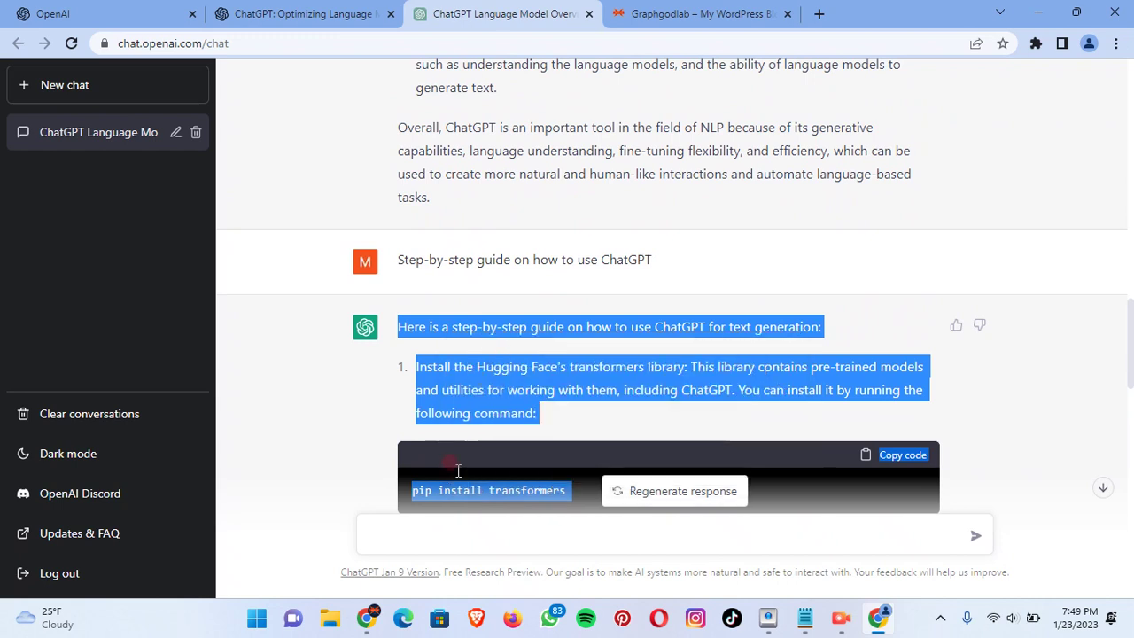
# Step: Return to the WordPress post's empty last line, and copy "Step-by-step guide on how to use ChatGPT" from the Notepad outline again
pyautogui.click(366, 620)
pyautogui.click(222, 503)
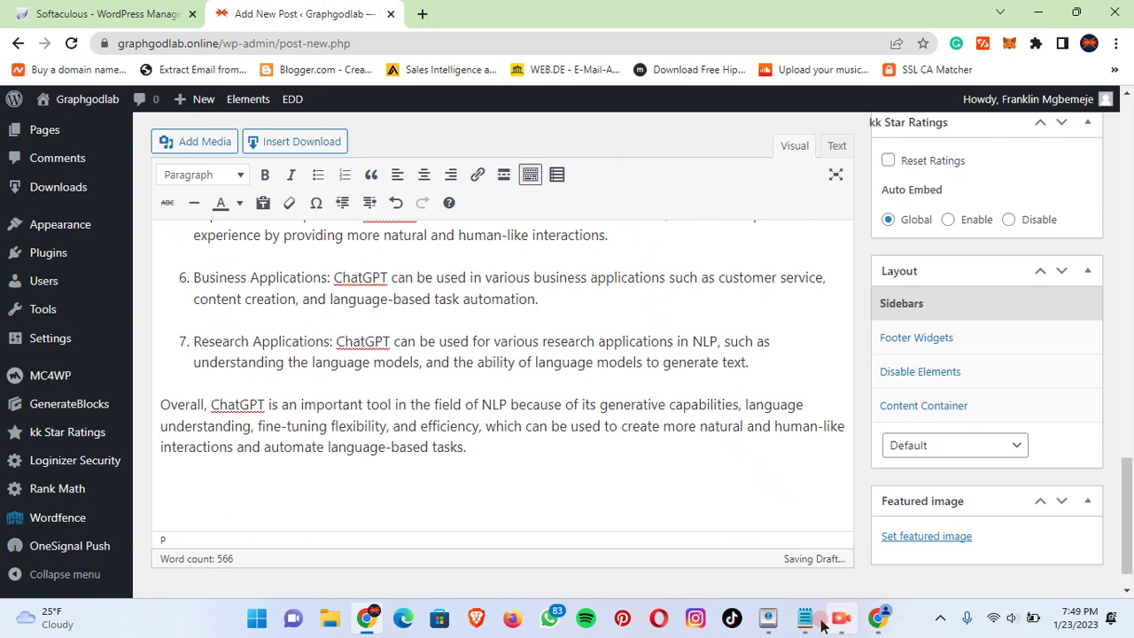
pyautogui.moveTo(804, 620)
pyautogui.click(873, 554)
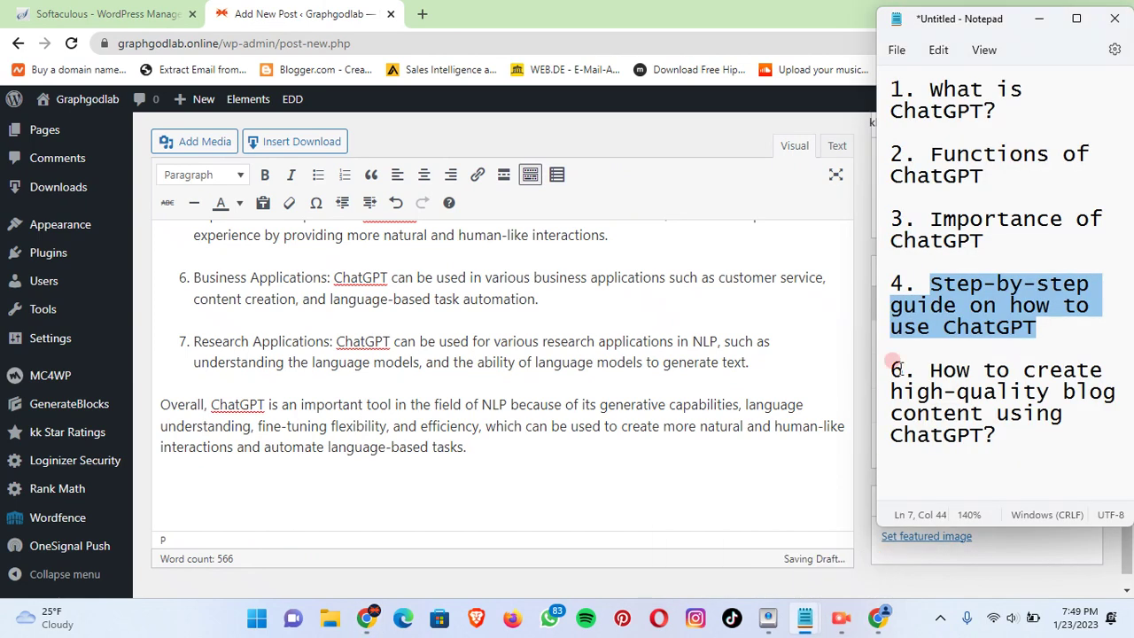
pyautogui.rightClick(946, 306)
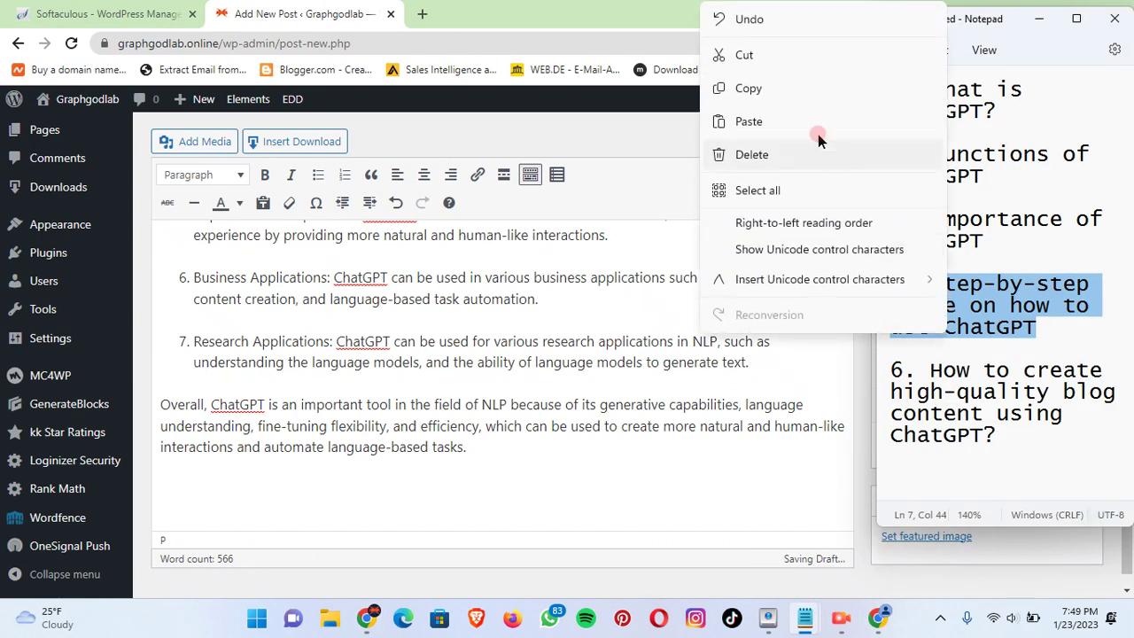
pyautogui.click(800, 86)
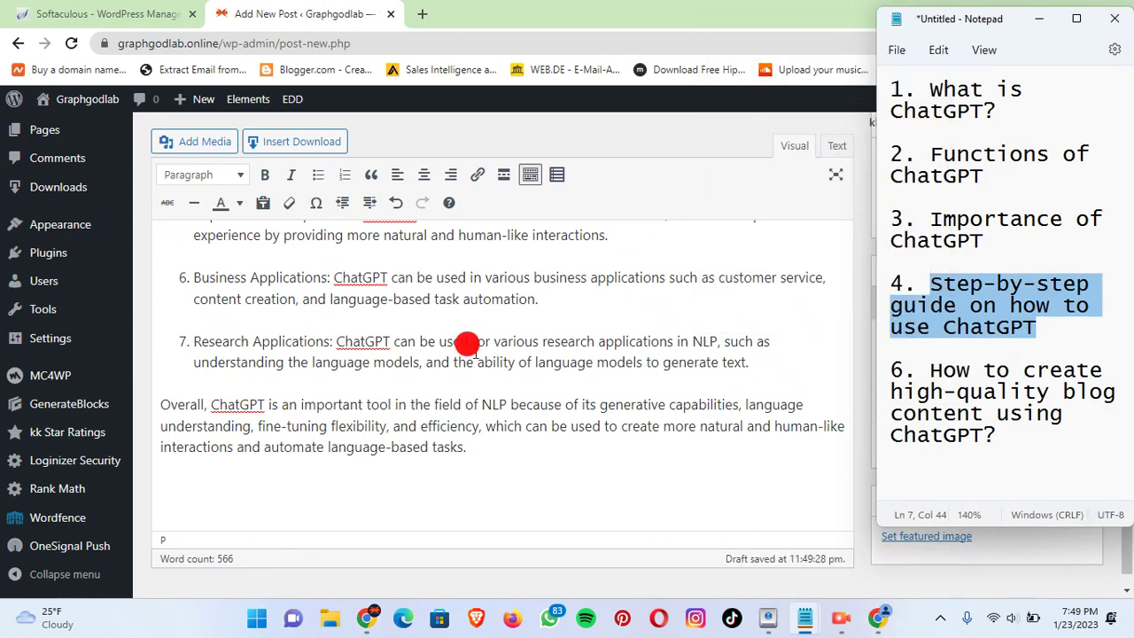
# Step: Format the post's empty last line as Heading 3, paste "Step-by-step guide on how to use ChatGPT" there, and start a new line below
pyautogui.click(231, 177)
pyautogui.click(215, 321)
pyautogui.click(180, 507)
pyautogui.click(171, 498)
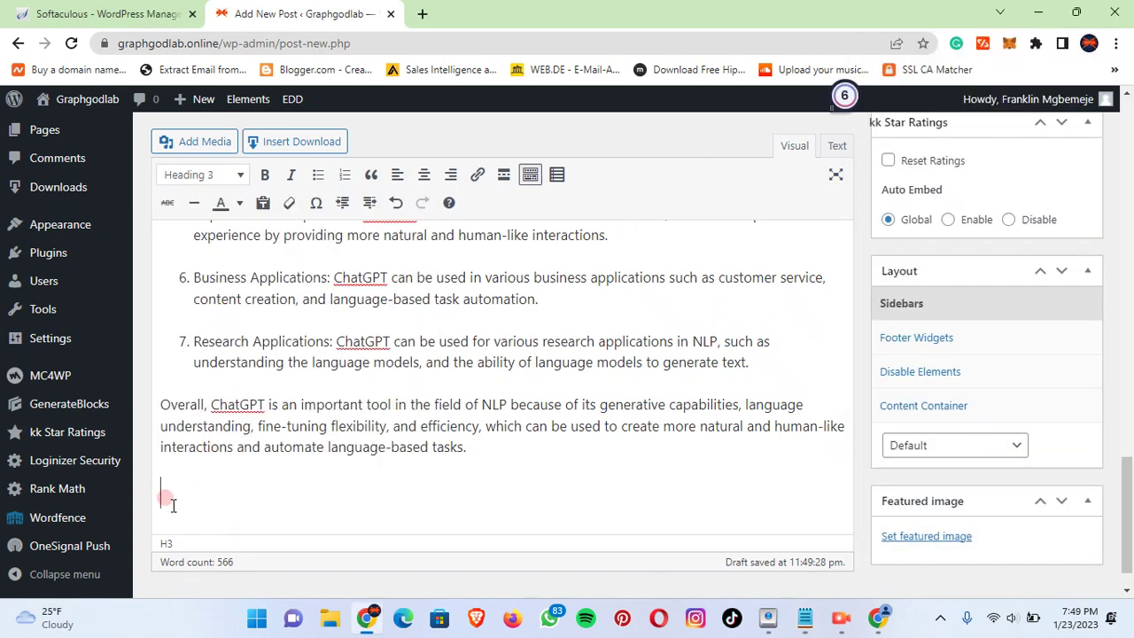
pyautogui.hotkey('ctrl', 'v')
pyautogui.press('Return')
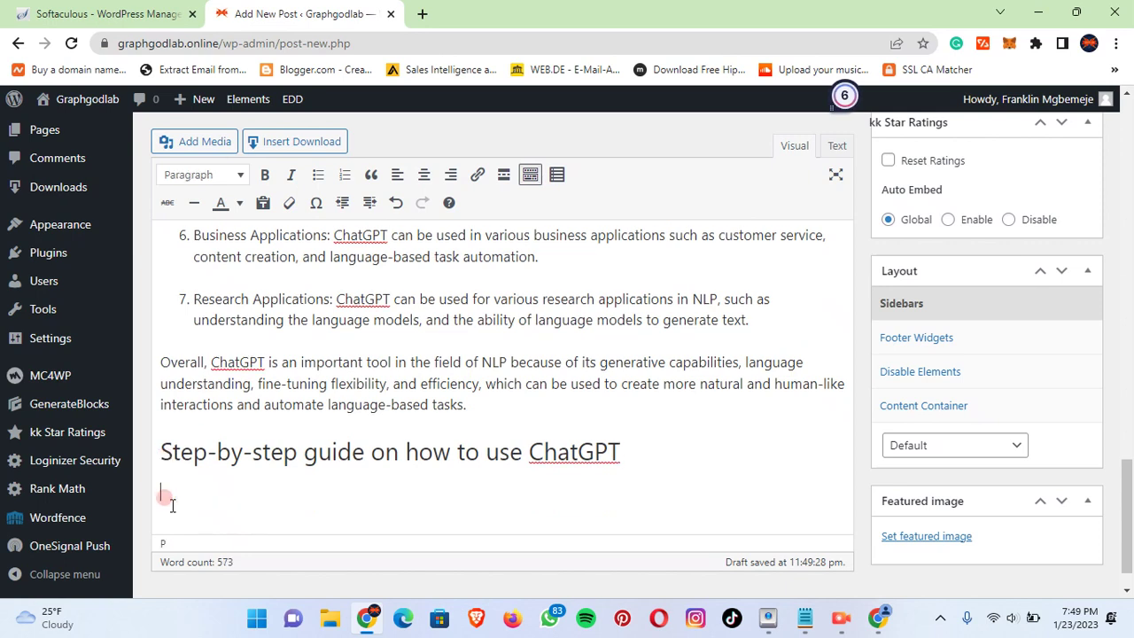
# Step: Switch back to the ChatGPT window and copy the still-selected step-by-step guide again
pyautogui.click(878, 617)
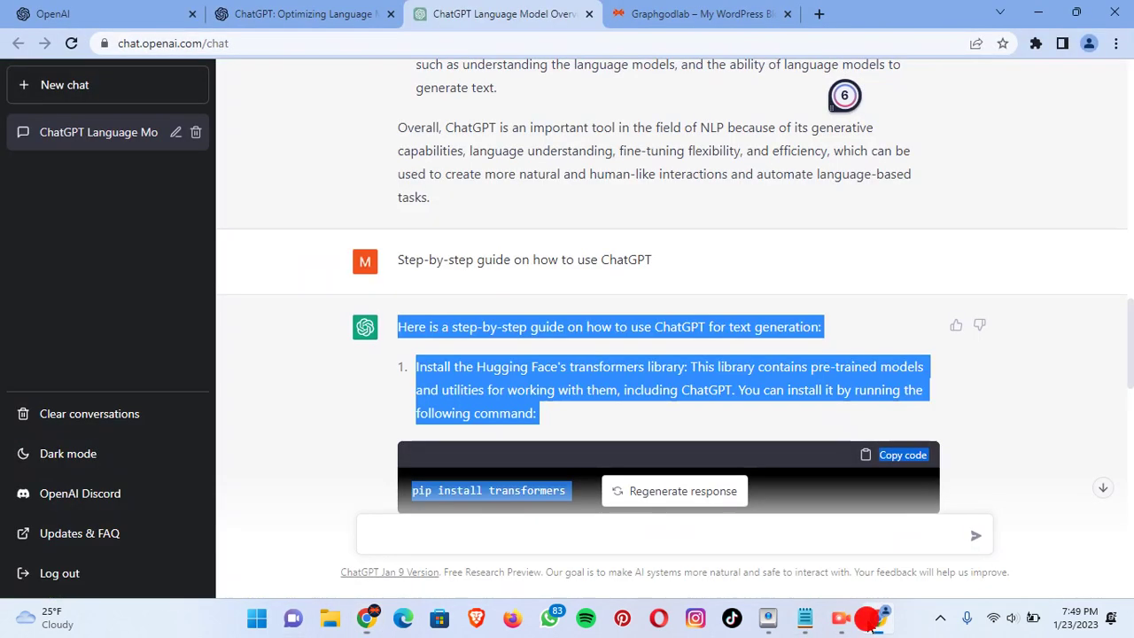
pyautogui.rightClick(524, 388)
pyautogui.click(568, 401)
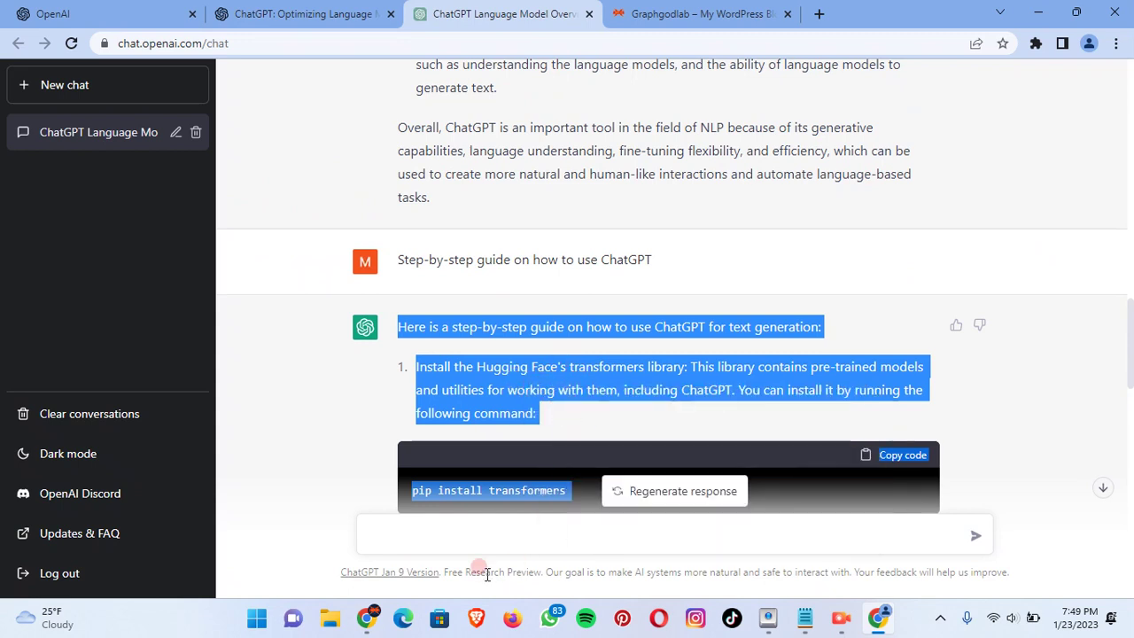
# Step: In the WordPress post, paste the guide below the "Step-by-step guide on how to use ChatGPT" heading, review it, and add an empty line after it
pyautogui.click(366, 618)
pyautogui.click(347, 490)
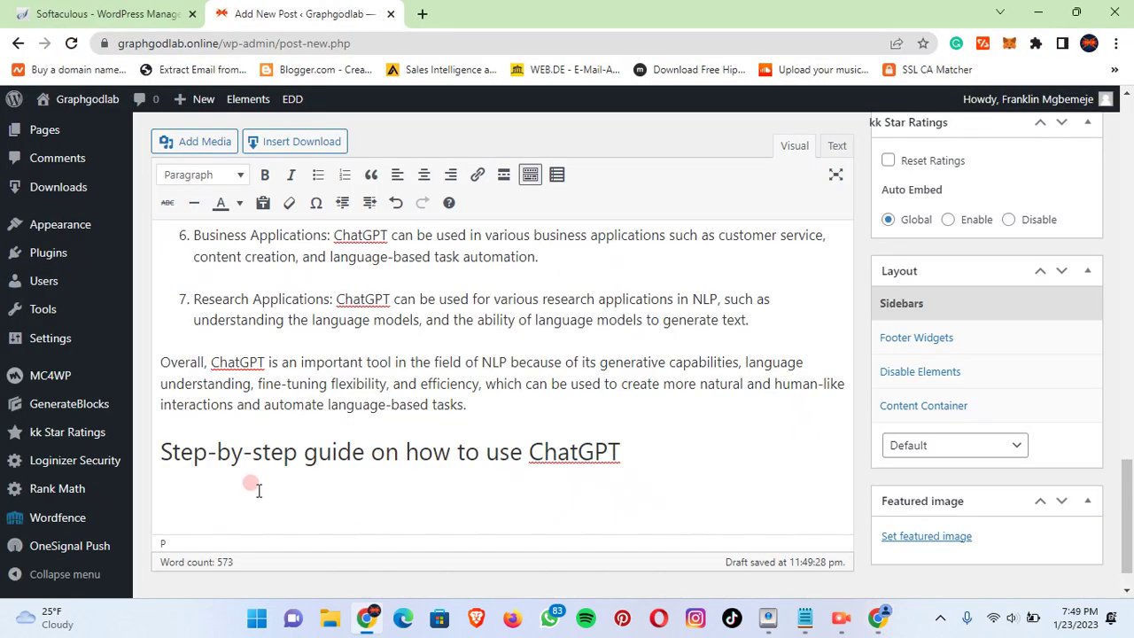
pyautogui.hotkey('ctrl', 'v')
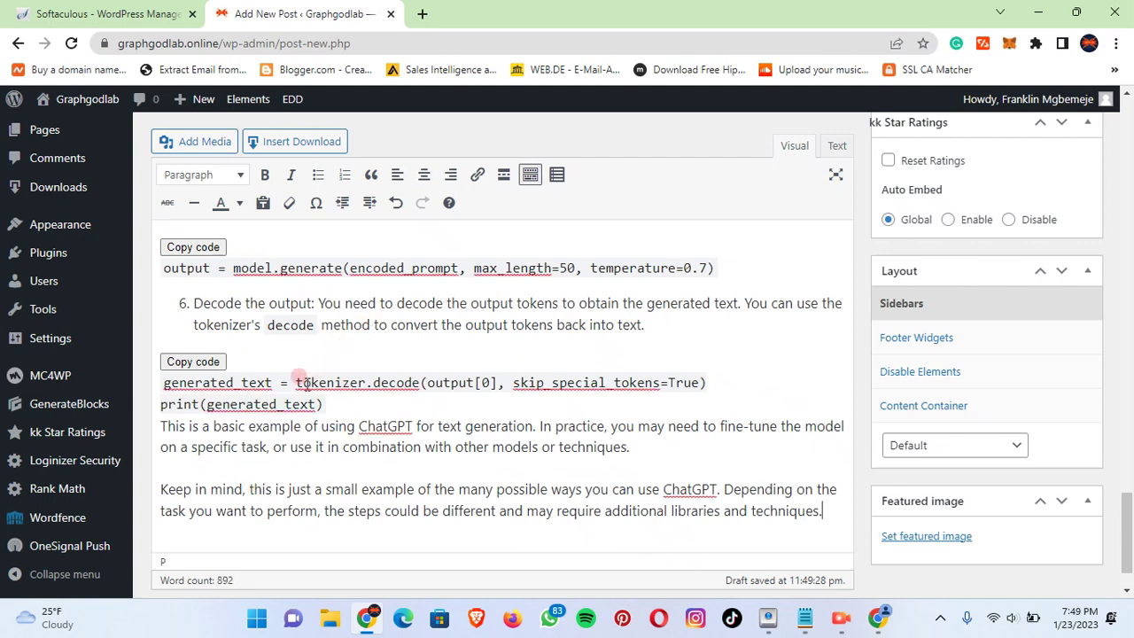
pyautogui.scroll(6, 375, 407)
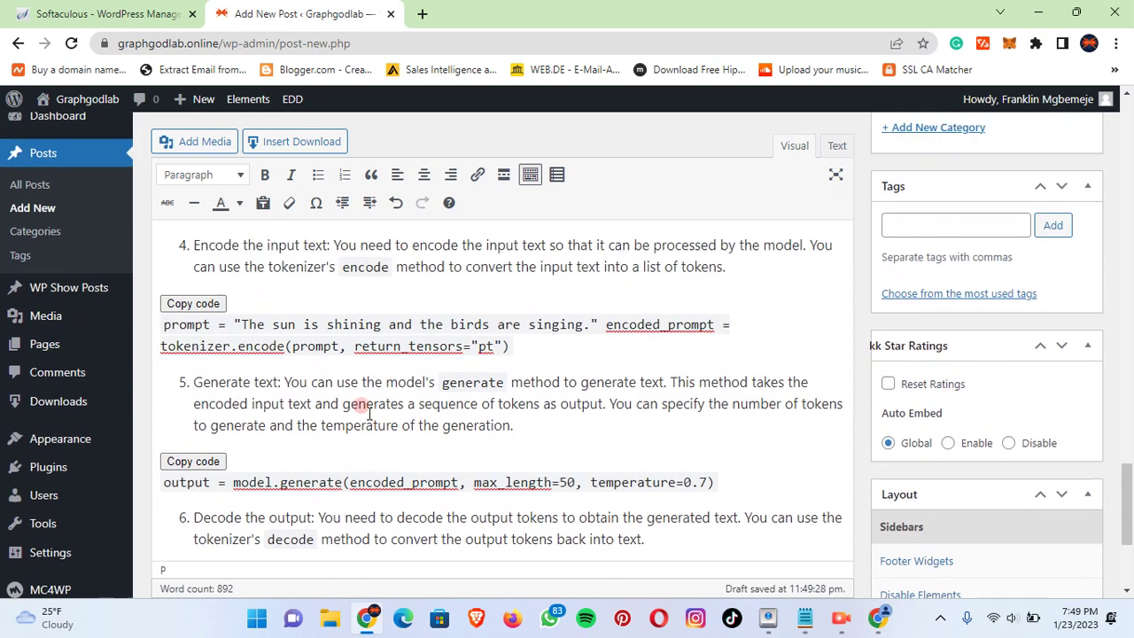
pyautogui.scroll(8, 370, 440)
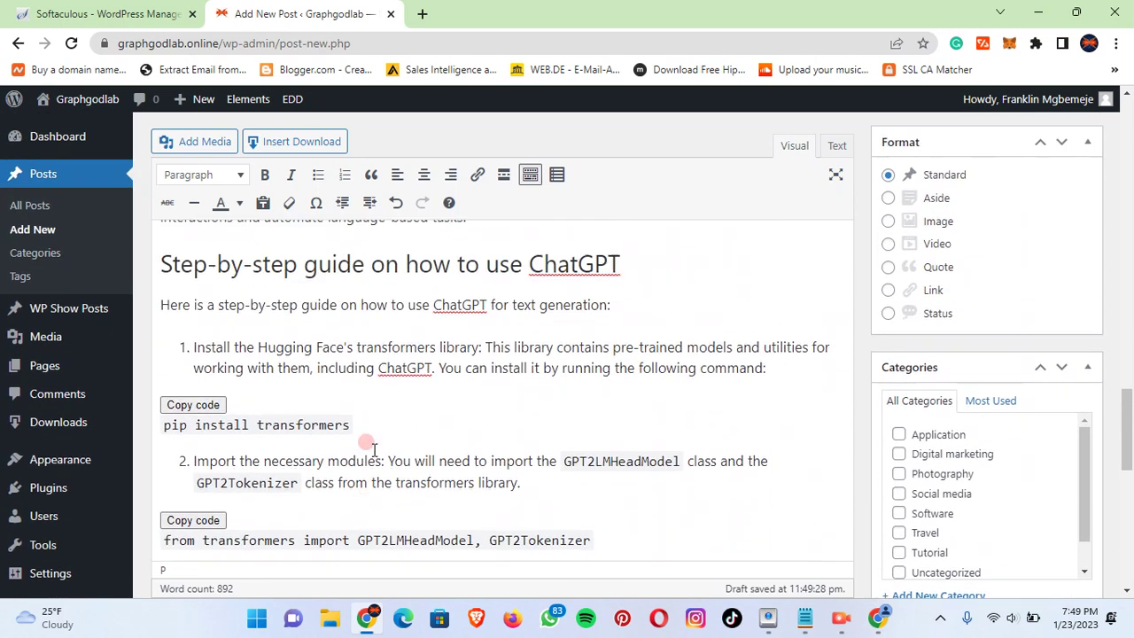
pyautogui.scroll(-10, 376, 494)
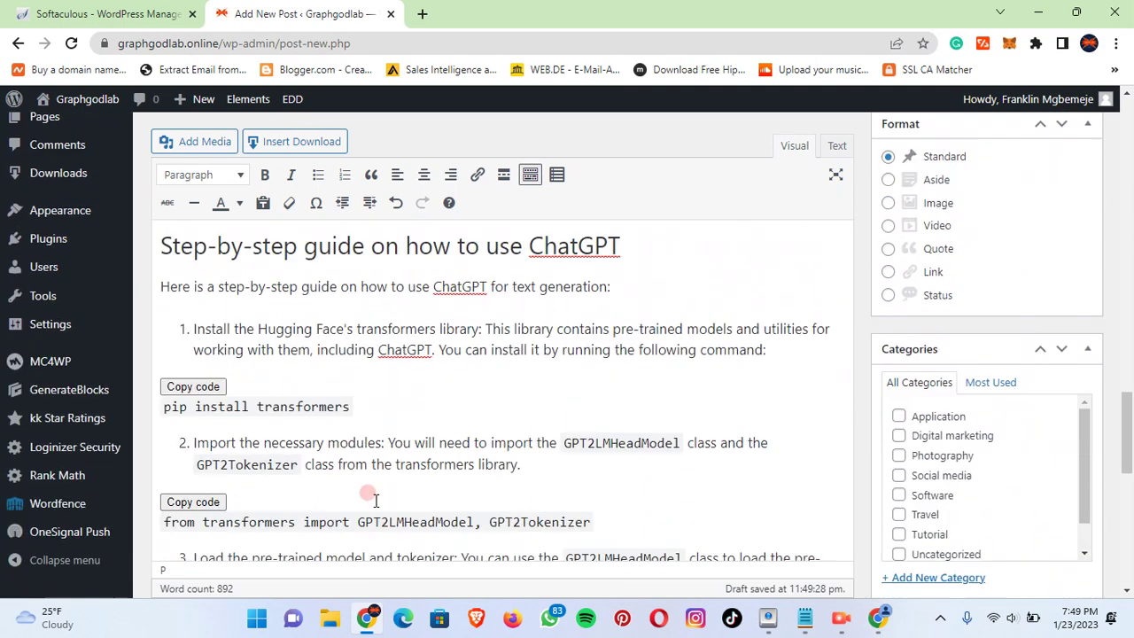
pyautogui.scroll(-3, 376, 503)
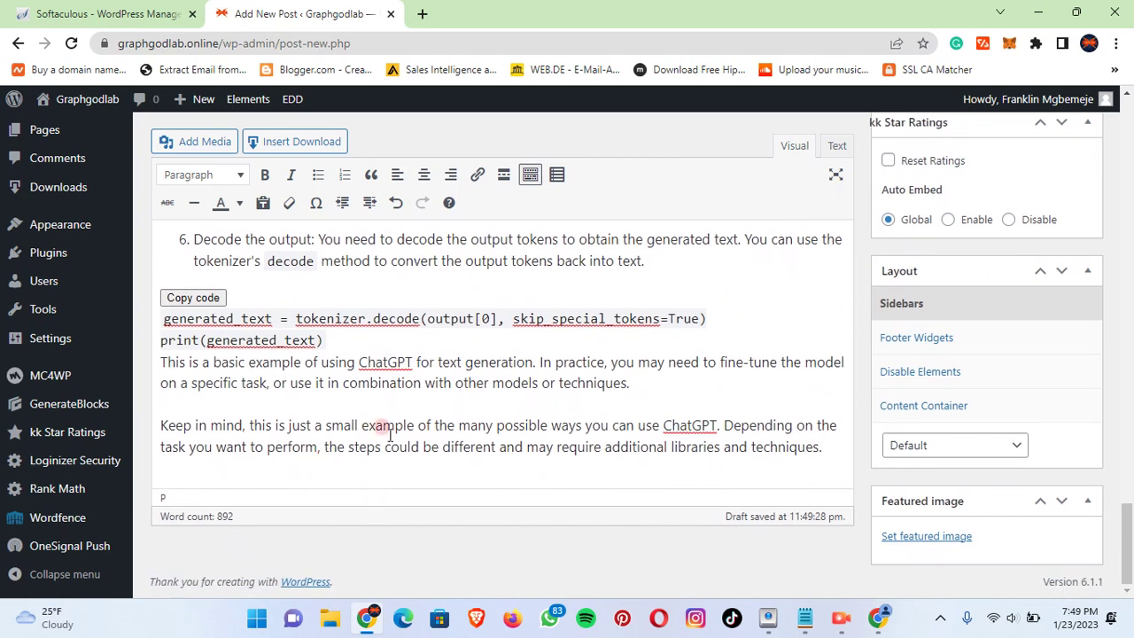
pyautogui.press('Return')
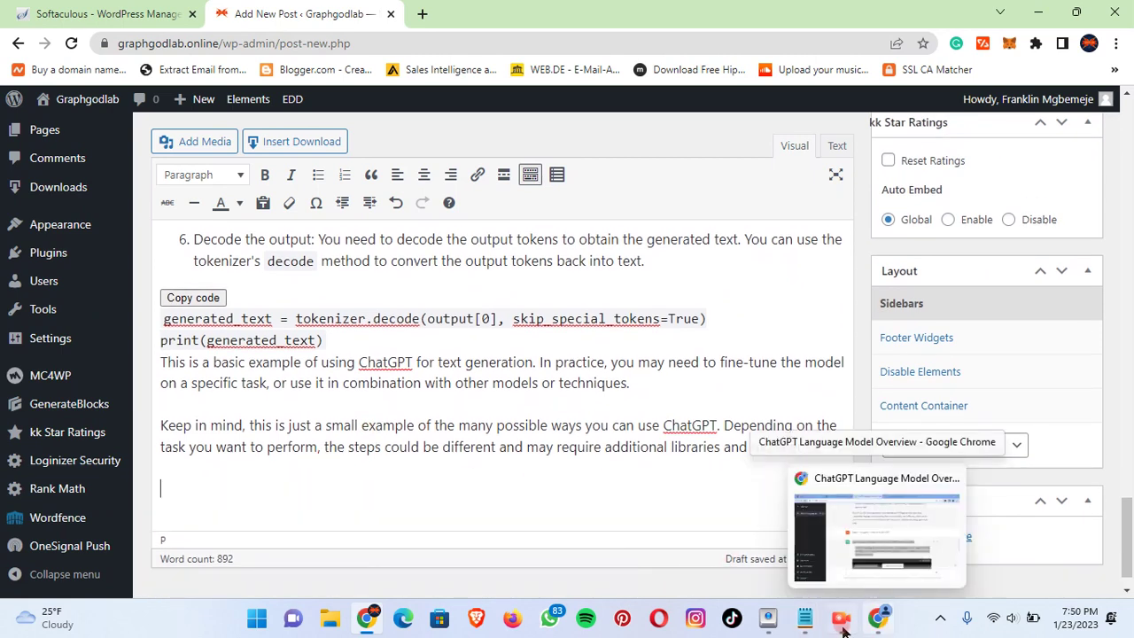
# Step: Switch to the Notepad outline and select the topic "How to create high-quality blog content using ChatGPT?"
pyautogui.moveTo(801, 629)
pyautogui.click(885, 571)
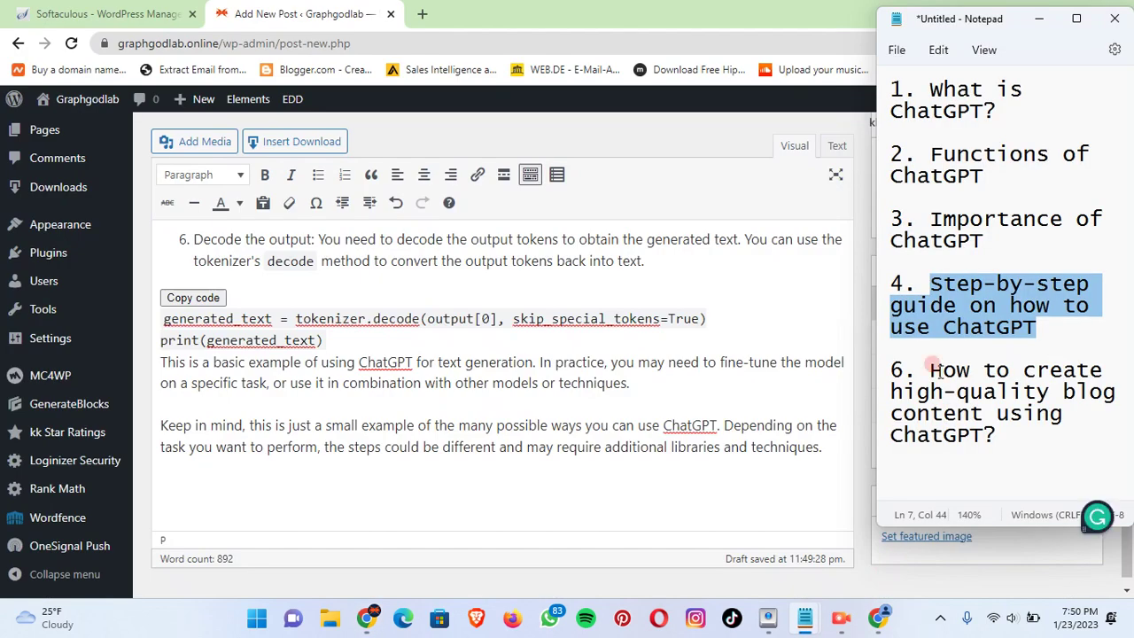
pyautogui.moveTo(930, 371); pyautogui.dragTo(1030, 439)
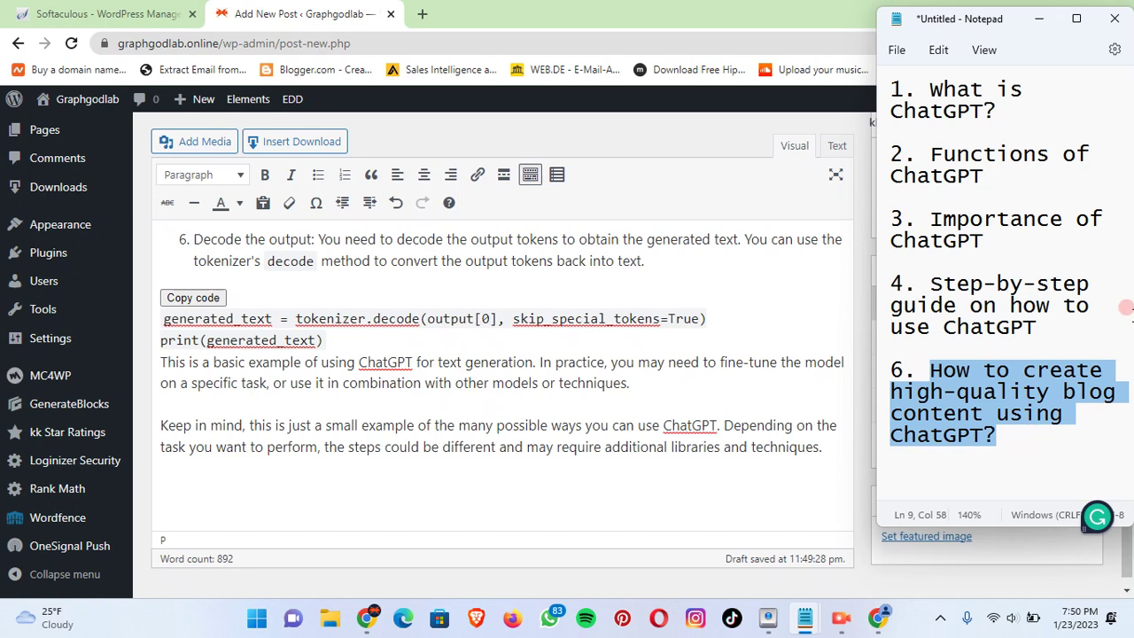
pyautogui.click(1113, 377)
pyautogui.click(1101, 372)
pyautogui.write('cre')
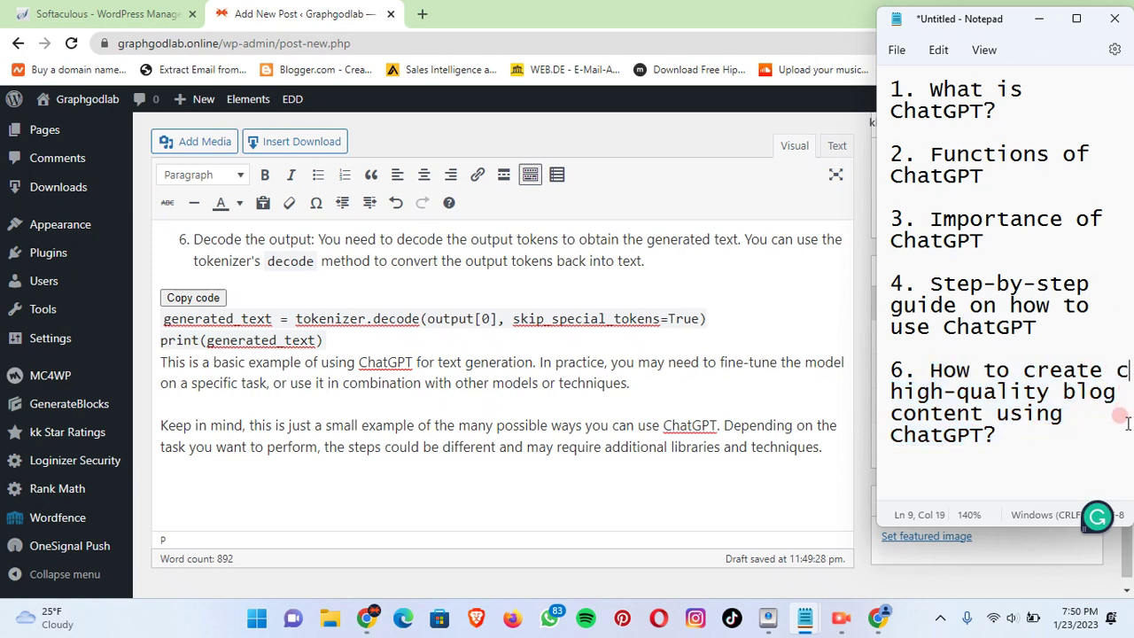
pyautogui.write('a')
pyautogui.press('BackSpace')
pyautogui.click(1001, 445)
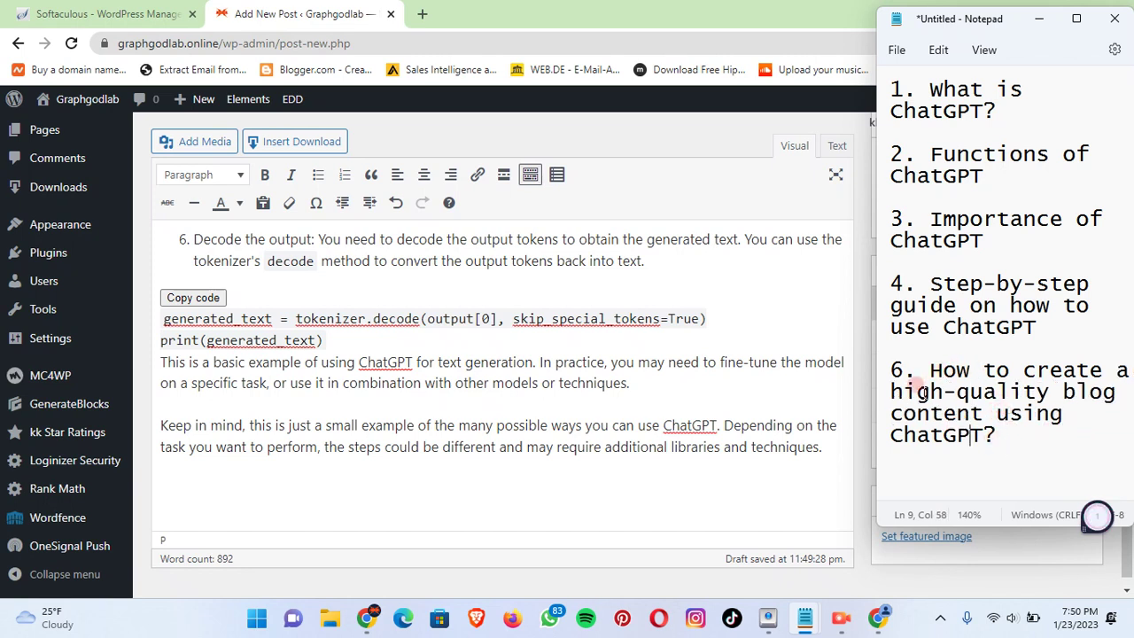
pyautogui.moveTo(921, 395)
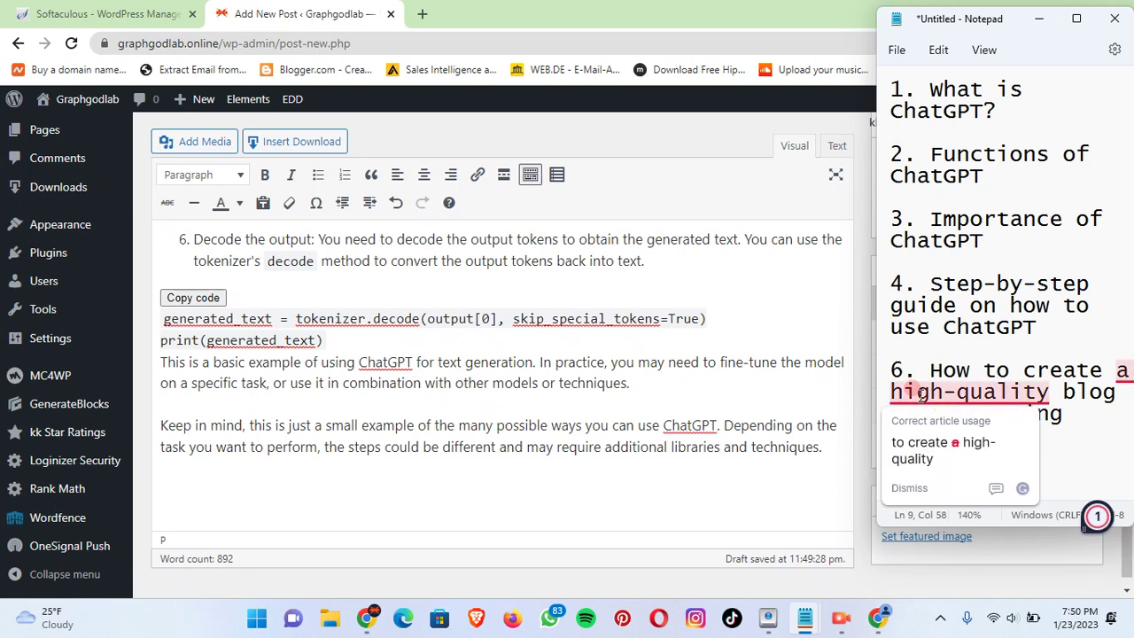
pyautogui.click(929, 451)
# Step: Copy the topic "How to create high-quality blog content using ChatGPT?" from the Notepad outline without its number
pyautogui.click(932, 373)
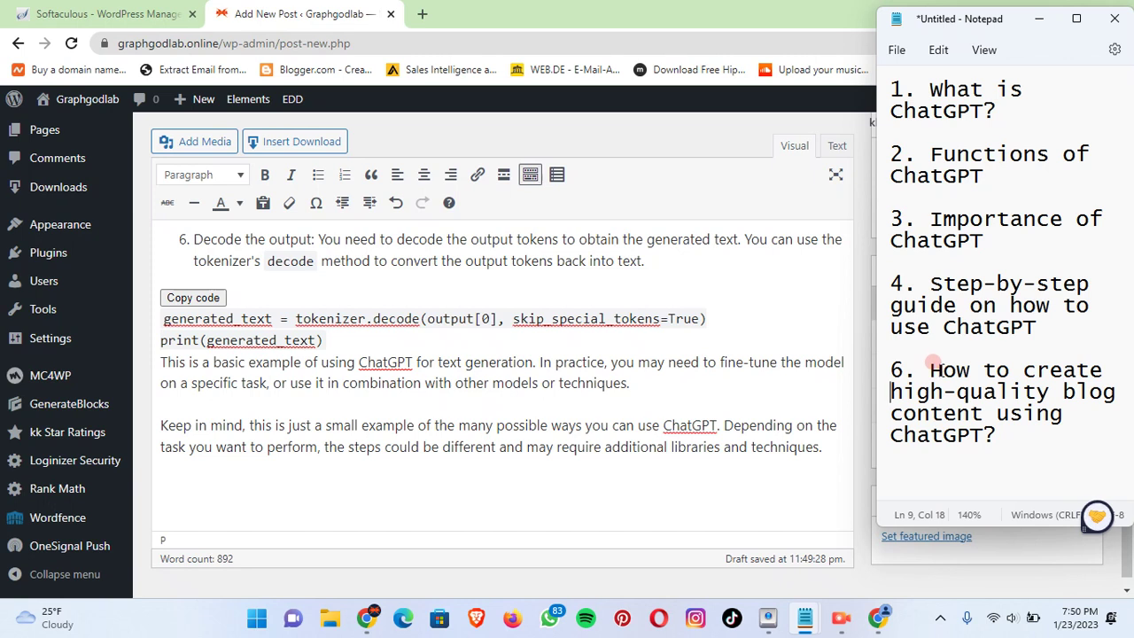
pyautogui.moveTo(932, 371); pyautogui.dragTo(999, 434)
pyautogui.rightClick(1007, 390)
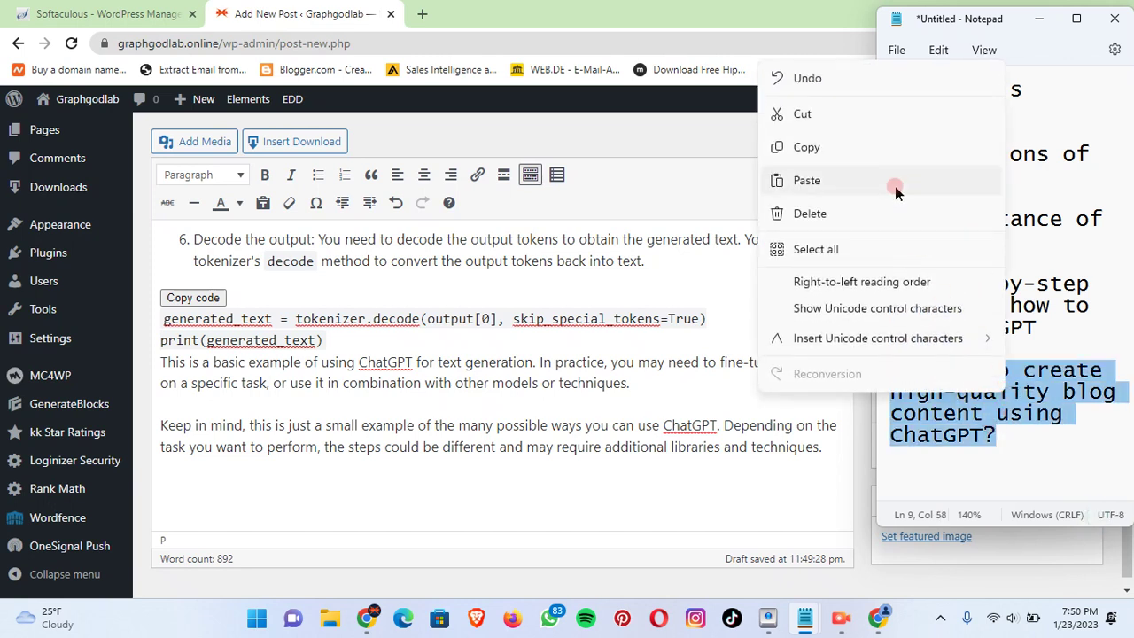
pyautogui.click(834, 149)
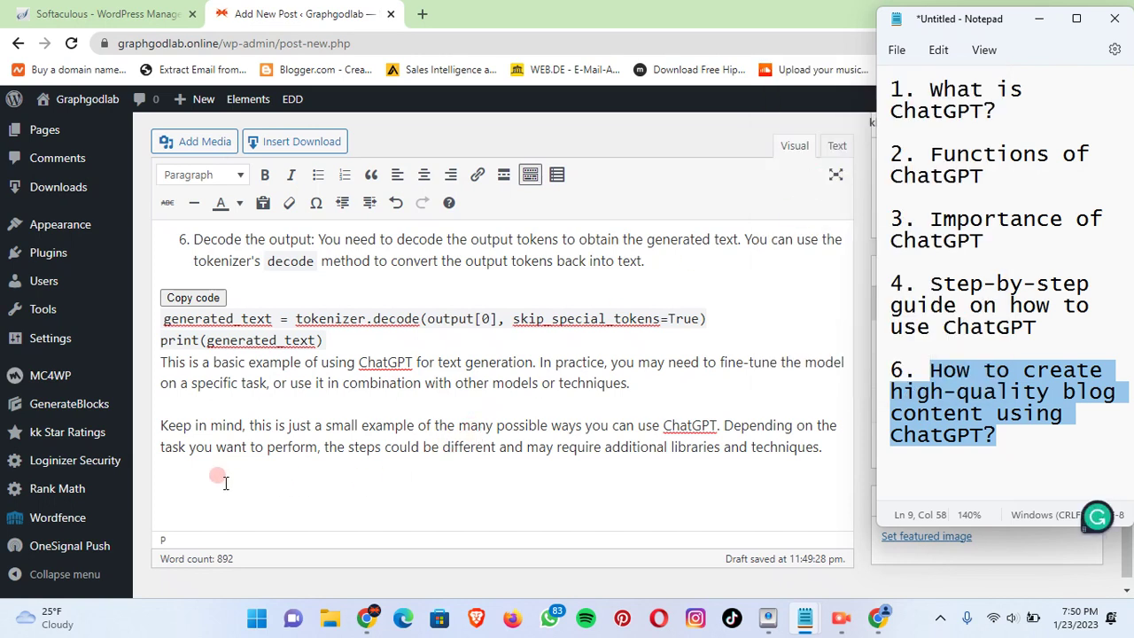
# Step: Format the WordPress post's empty last line as Heading 3, paste "How to create high-quality blog content using ChatGPT?" there, and start a new line below
pyautogui.click(162, 490)
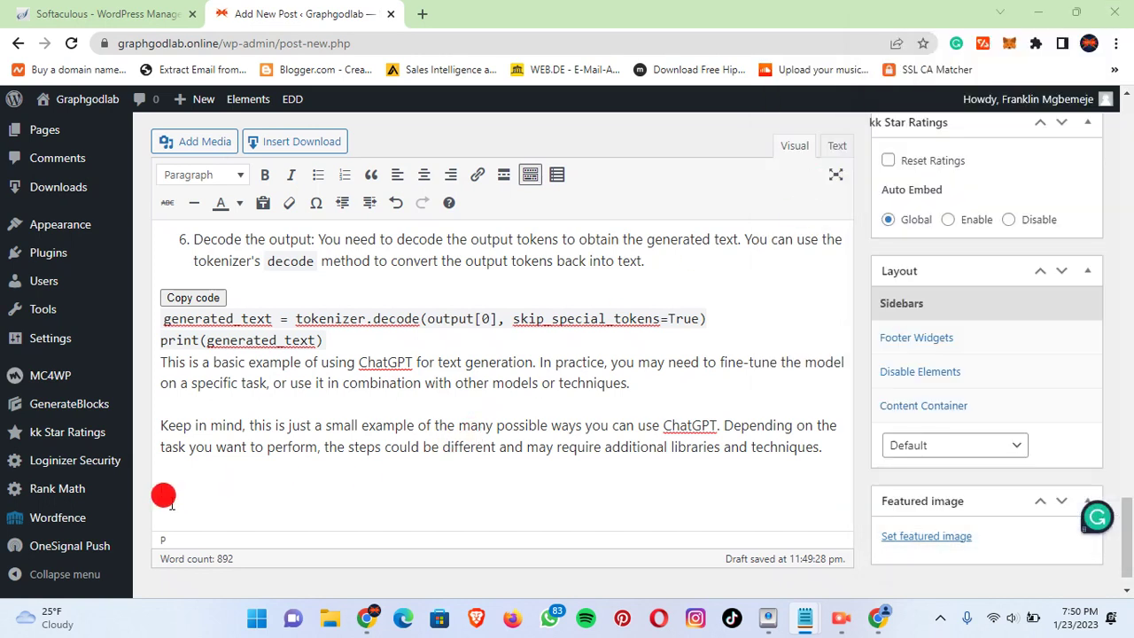
pyautogui.click(209, 176)
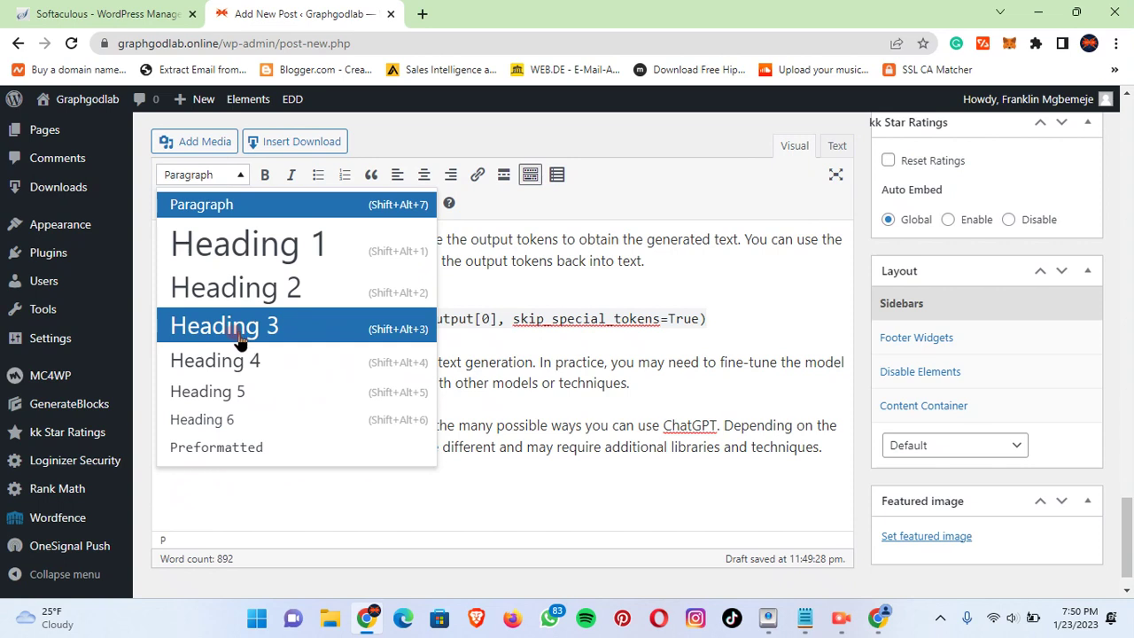
pyautogui.click(234, 335)
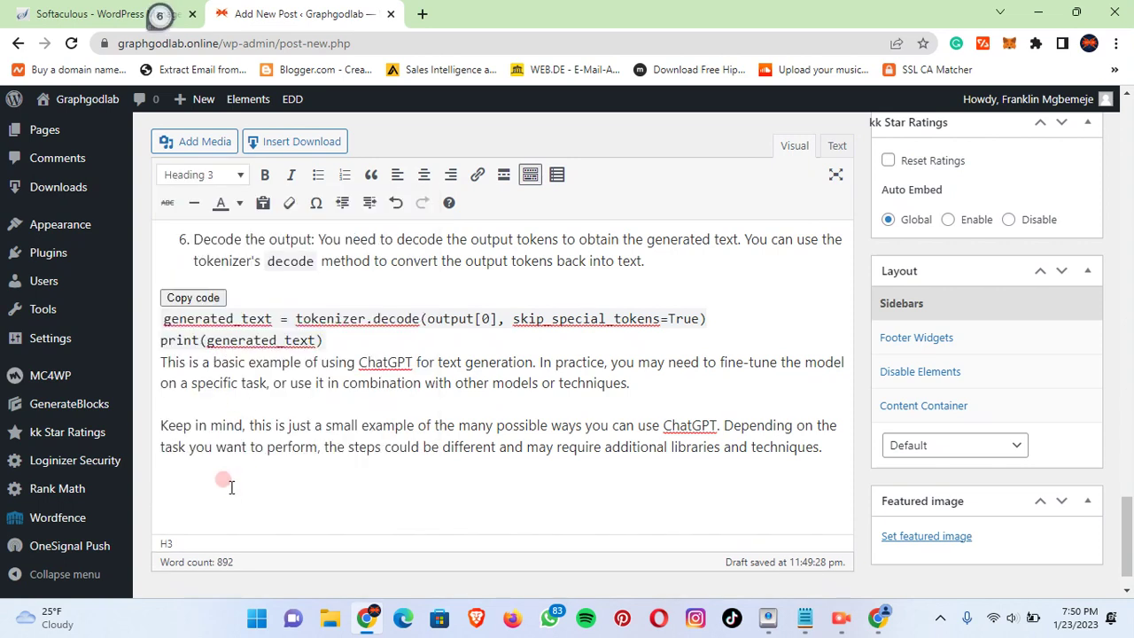
pyautogui.hotkey('ctrl', 'v')
pyautogui.click(149, 389)
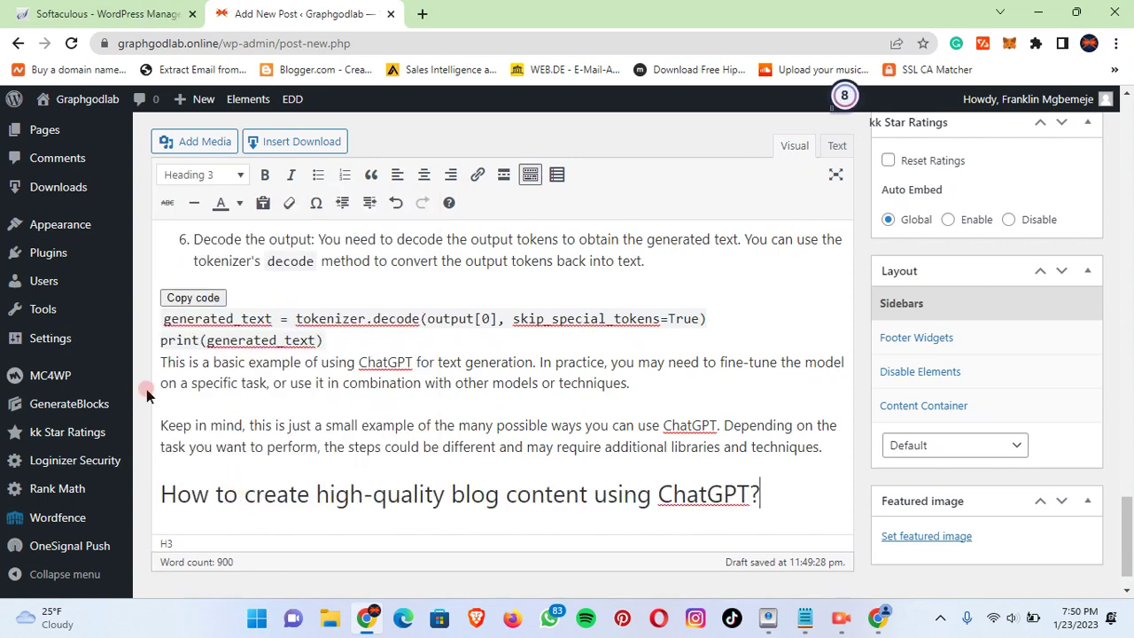
pyautogui.press('Return')
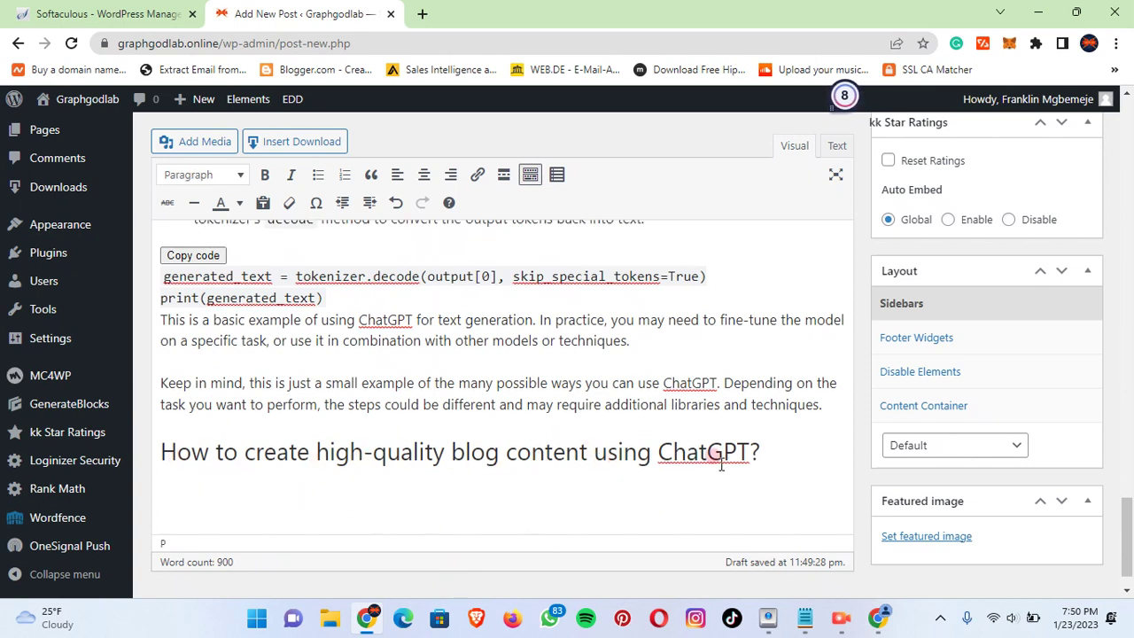
# Step: Switch to the ChatGPT window, submit "How to create high-quality blog content using ChatGPT?", and review the generated answer down to its end
pyautogui.click(886, 625)
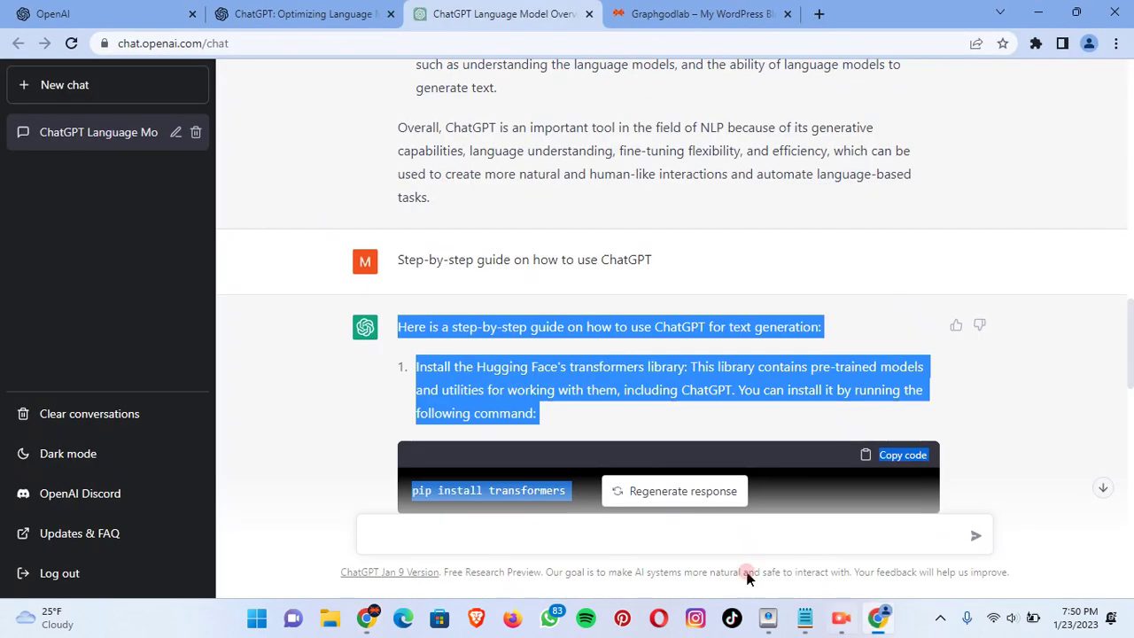
pyautogui.click(509, 534)
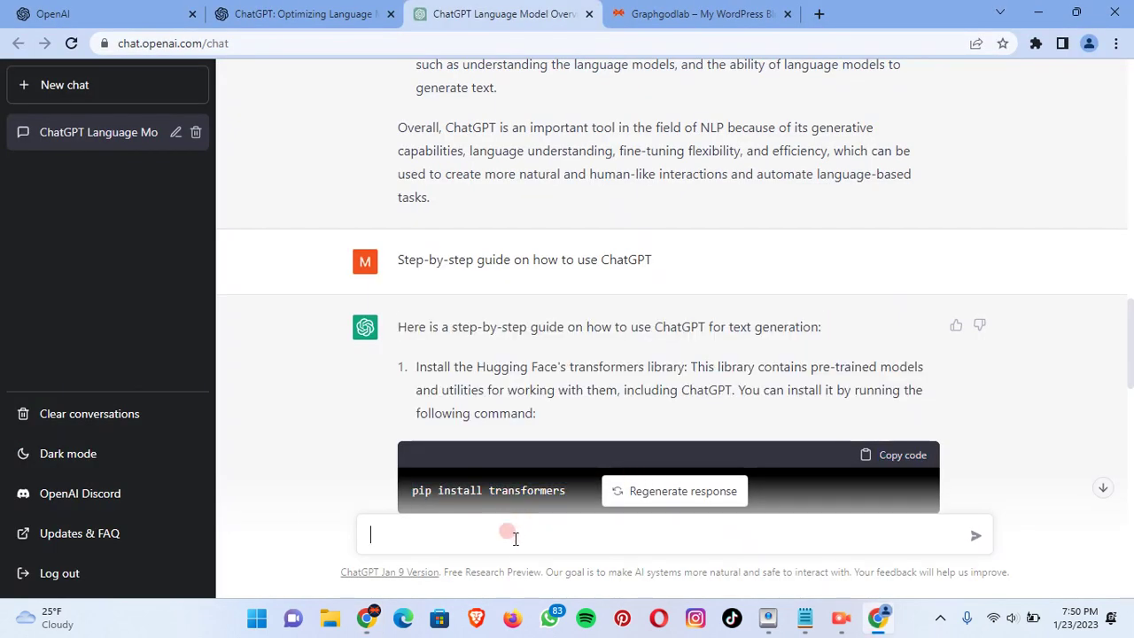
pyautogui.hotkey('ctrl', 'v')
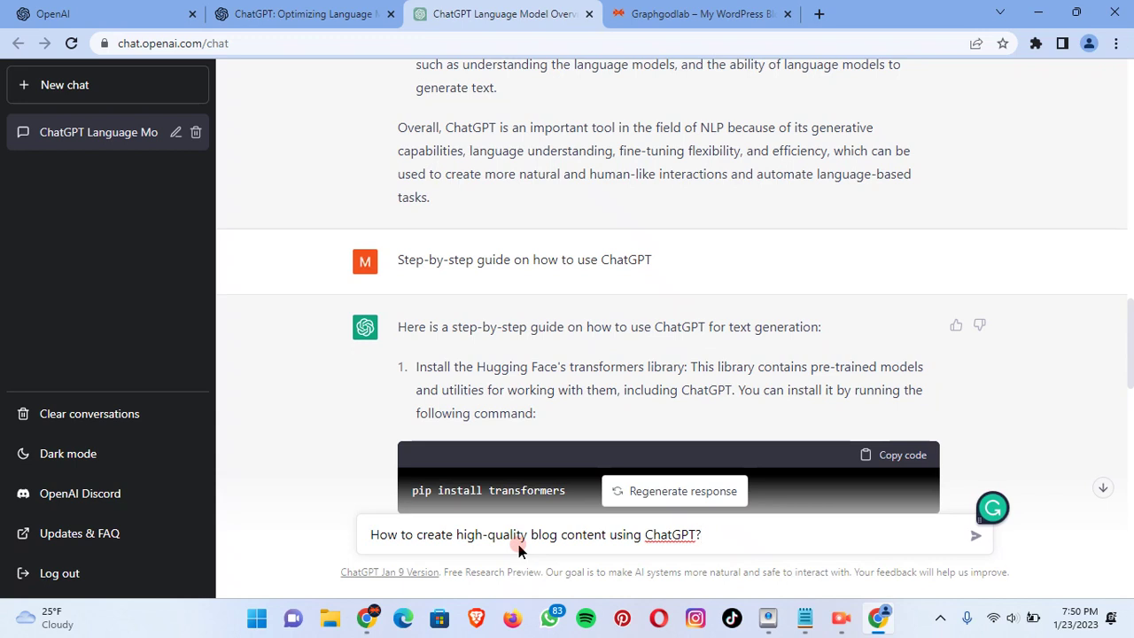
pyautogui.click(974, 540)
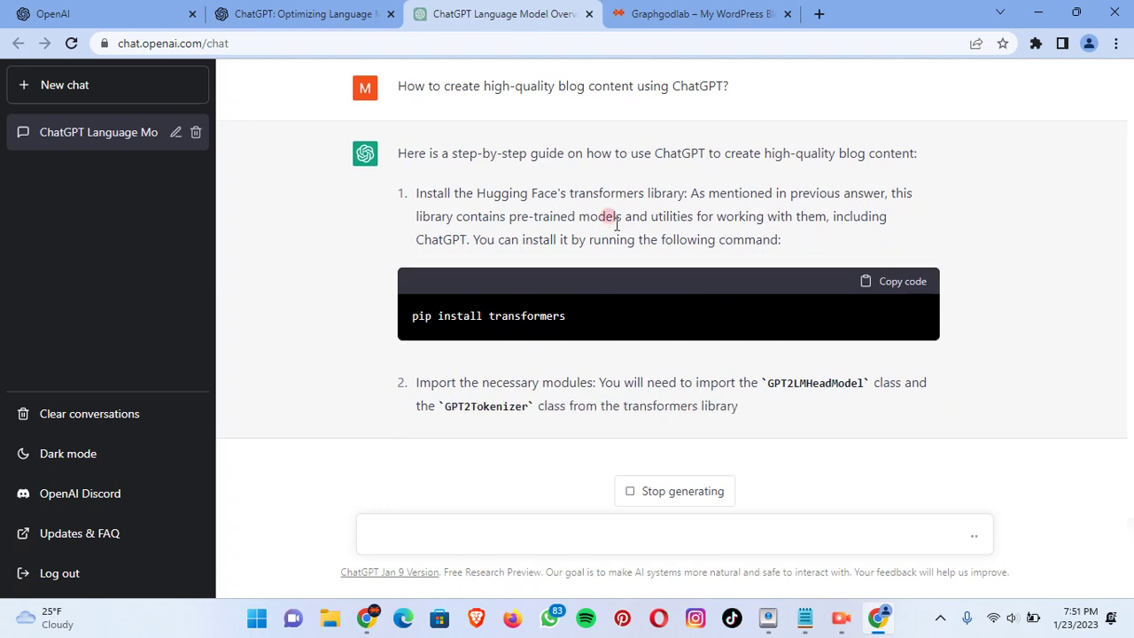
pyautogui.scroll(2, 494, 278)
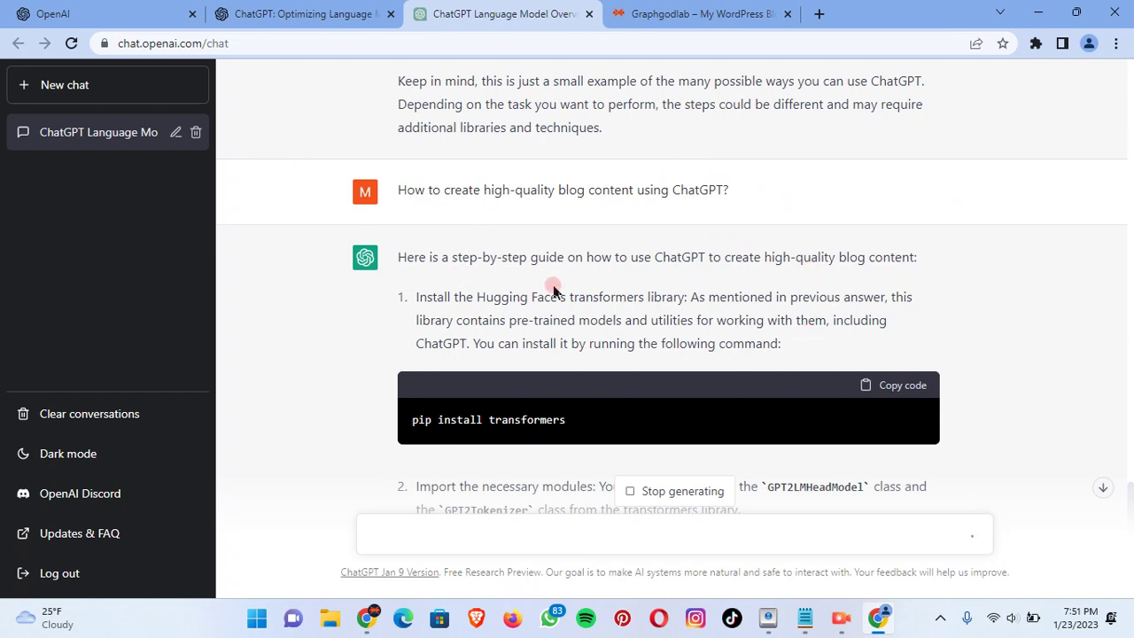
pyautogui.scroll(-2, 558, 291)
pyautogui.scroll(-3, 558, 291)
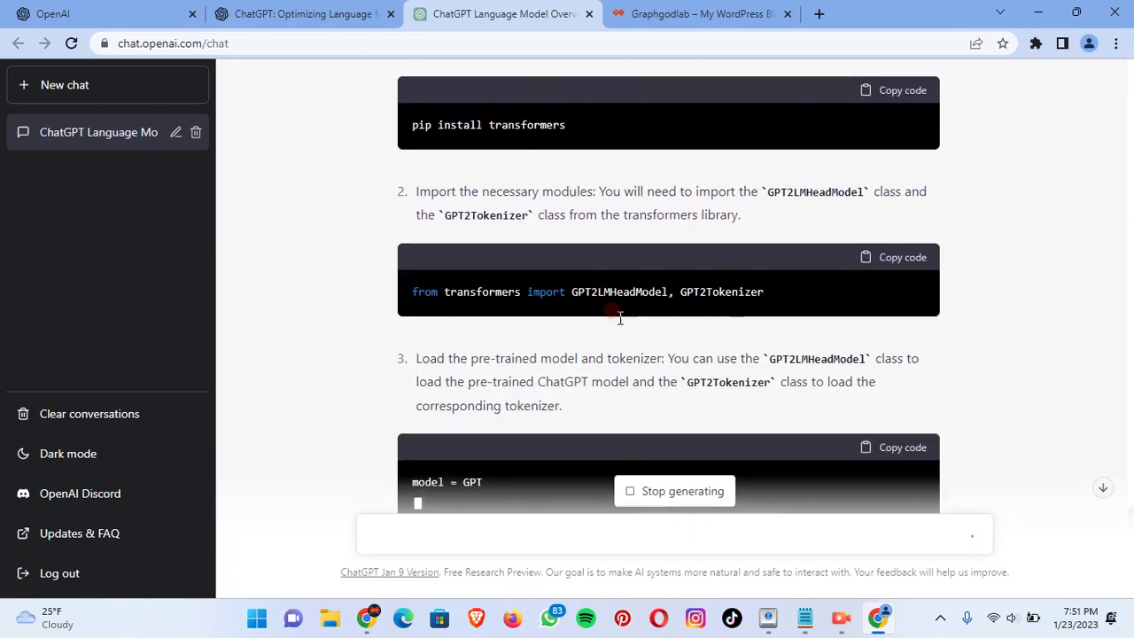
pyautogui.scroll(2, 470, 321)
pyautogui.scroll(10, 470, 330)
pyautogui.scroll(-12, 506, 366)
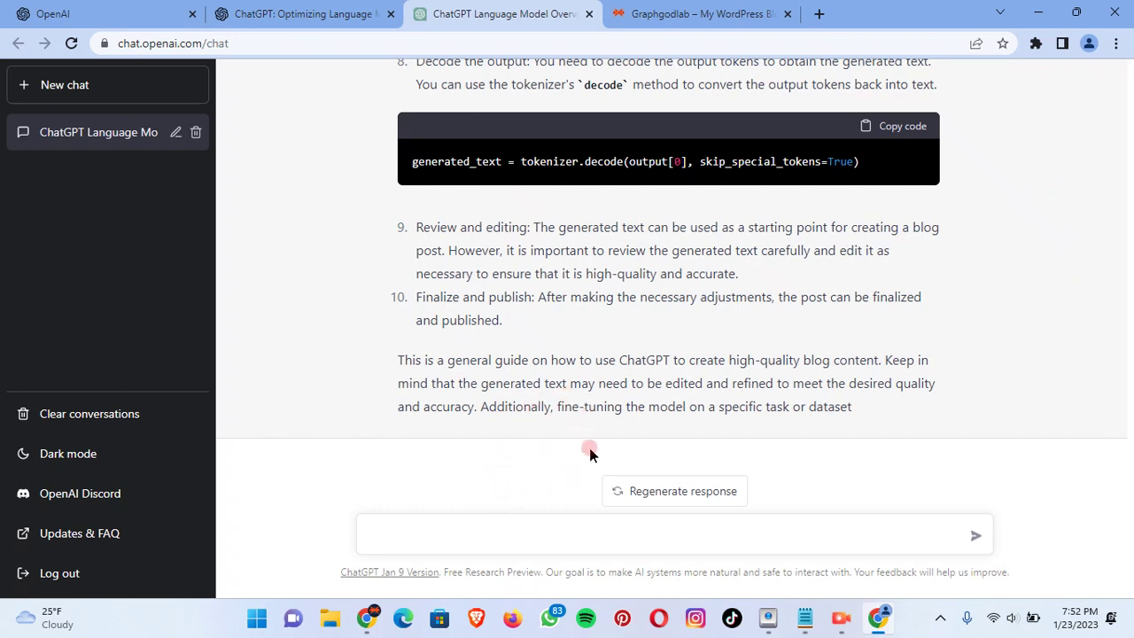
# Step: Submit the prompt "conclusion on how to using ChatGPT" in the same chat
pyautogui.click(531, 535)
pyautogui.write('con')
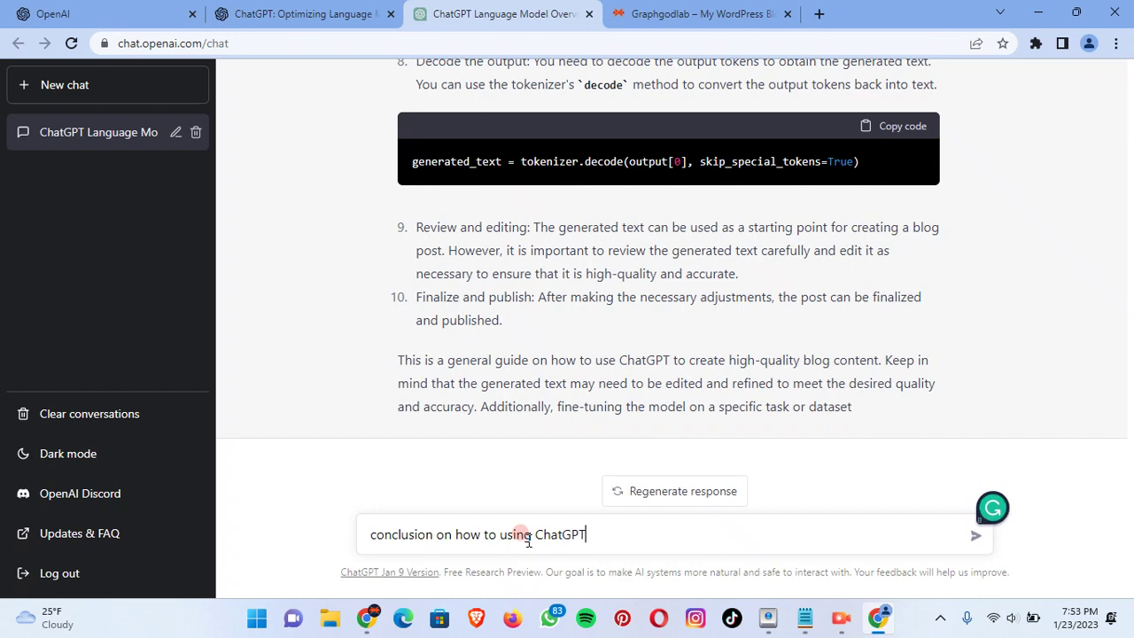
pyautogui.press('Return')
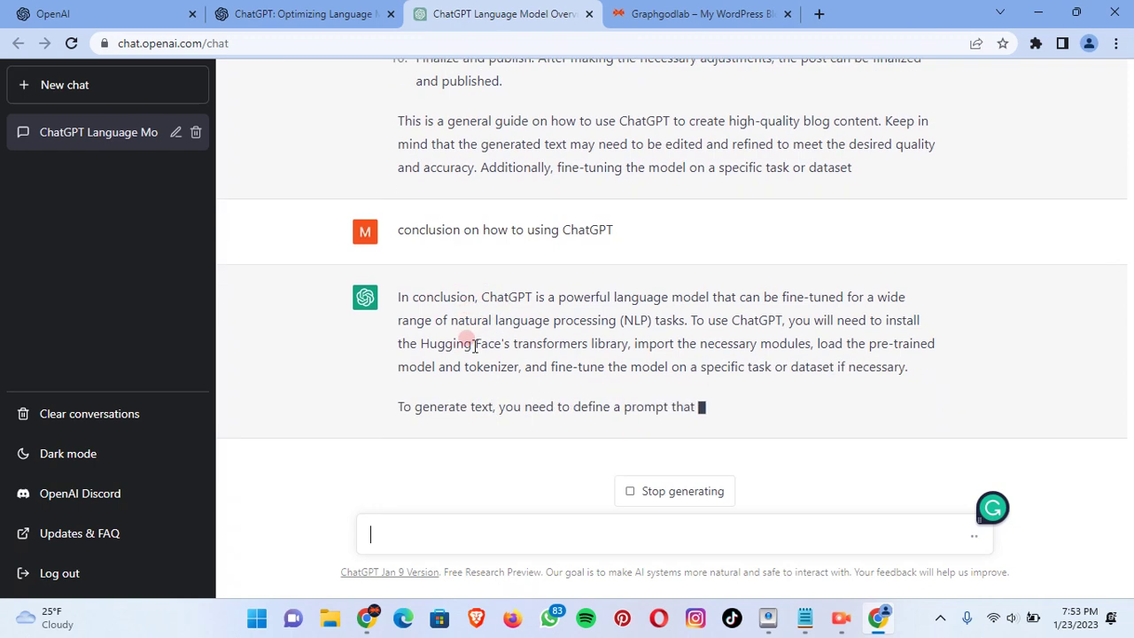
# Step: Copy the entire answer to "How to create high-quality blog content using ChatGPT?", from its opening sentence through the closing paragraph
pyautogui.scroll(2, 474, 354)
pyautogui.scroll(15, 474, 351)
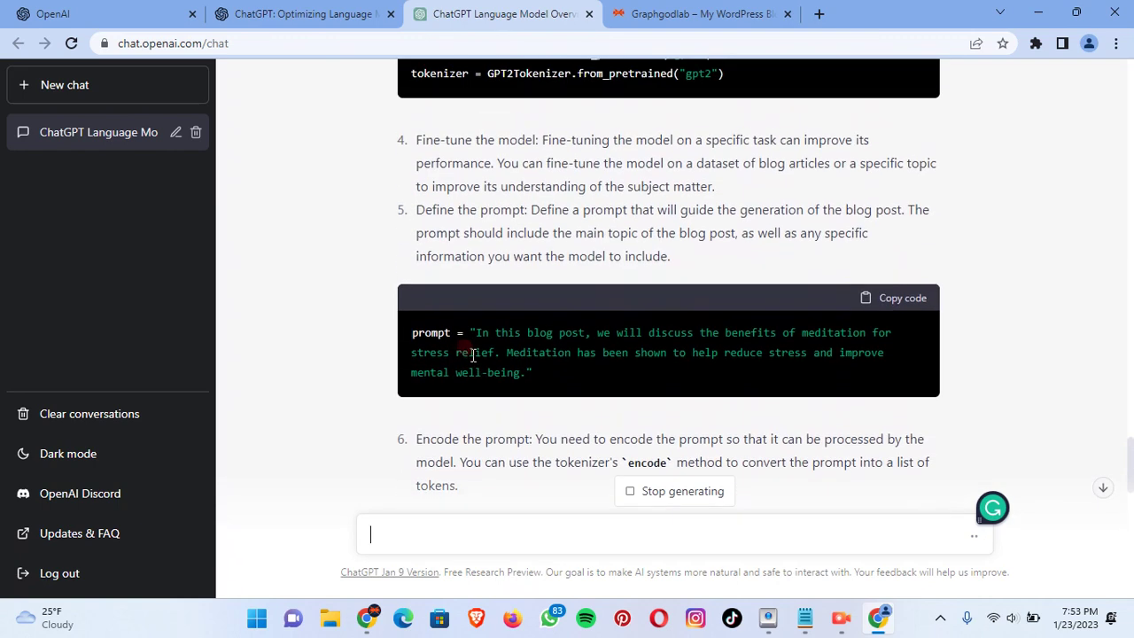
pyautogui.scroll(3, 452, 334)
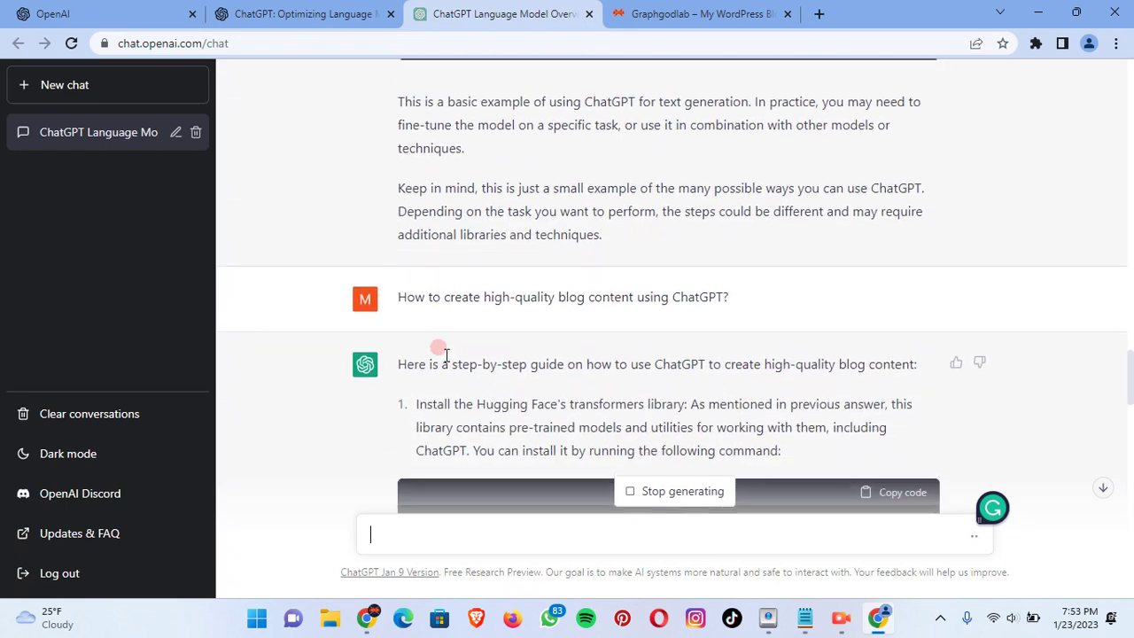
pyautogui.moveTo(392, 362); pyautogui.dragTo(871, 249)
pyautogui.scroll(-15, 470, 394)
pyautogui.scroll(-10, 461, 396)
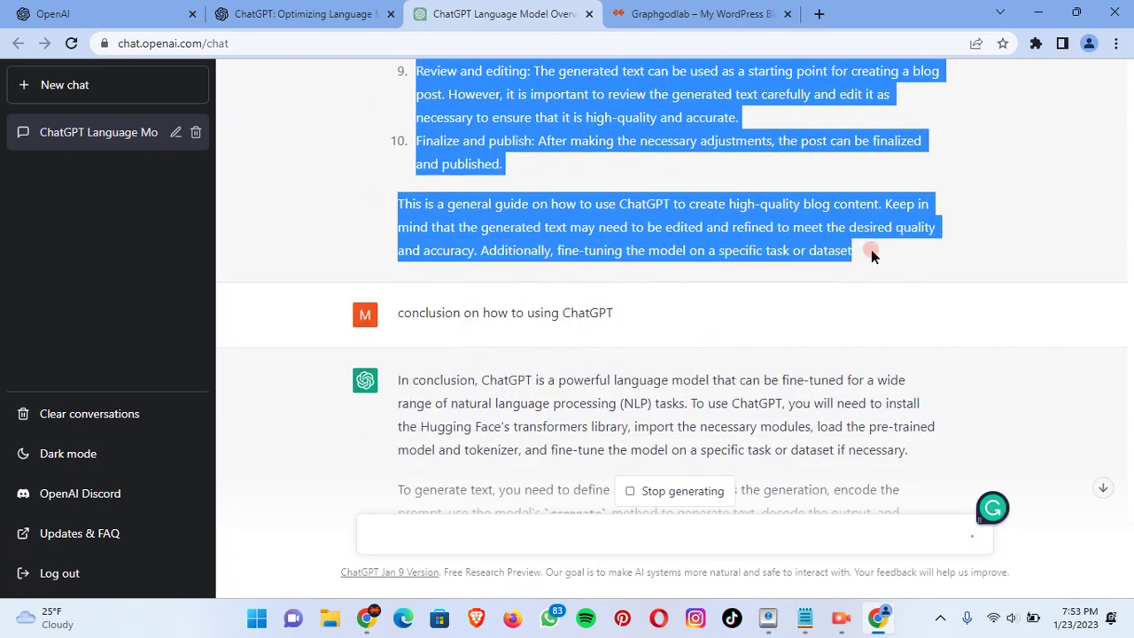
pyautogui.rightClick(778, 253)
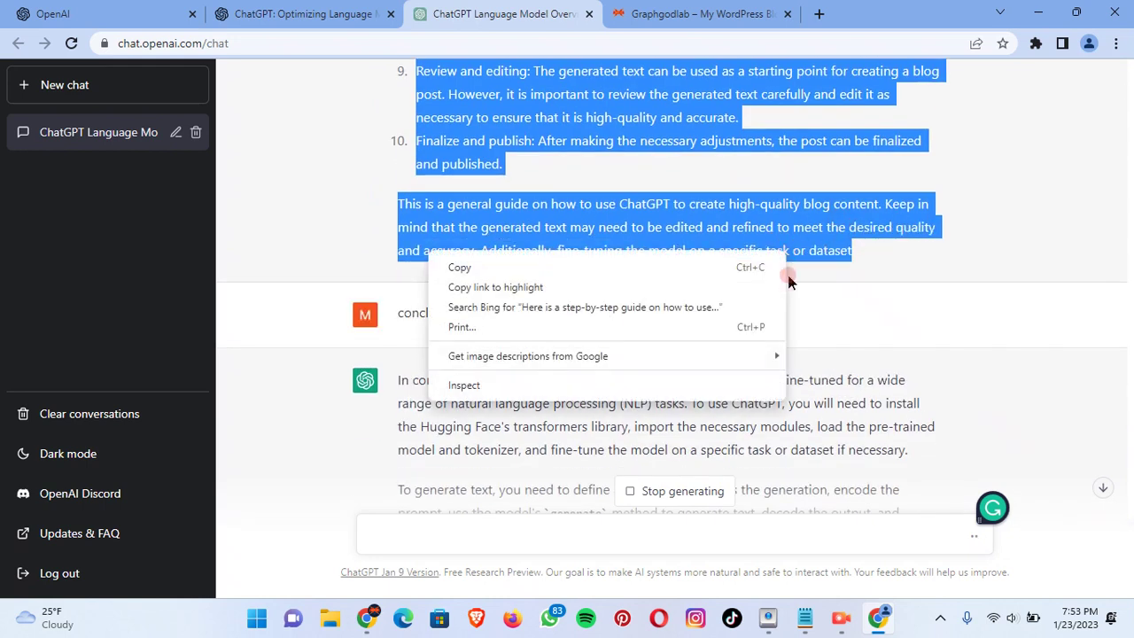
pyautogui.click(676, 269)
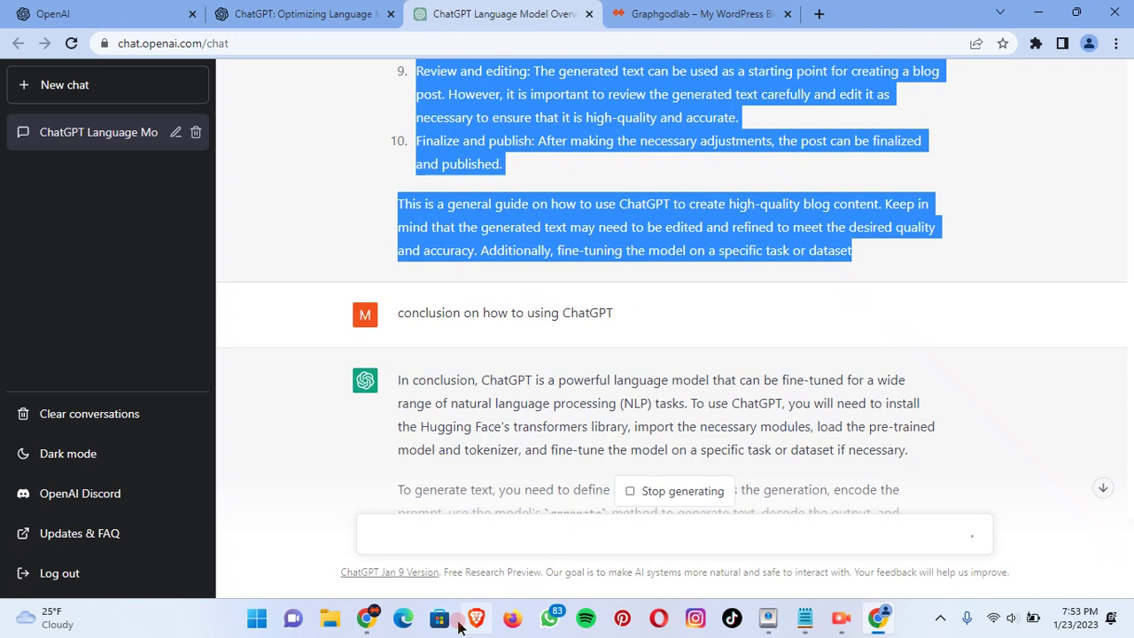
# Step: In the WordPress post, paste the guide below the "How to create high-quality blog content using ChatGPT?" heading, add an empty line after it, and review it
pyautogui.click(366, 617)
pyautogui.click(173, 498)
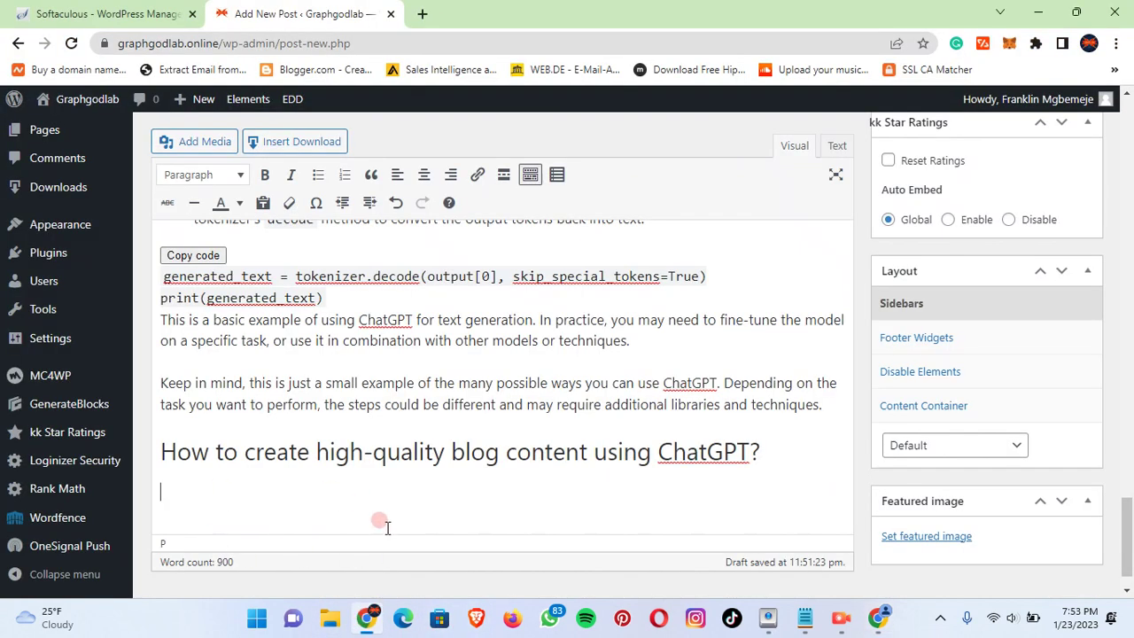
pyautogui.hotkey('ctrl', 'v')
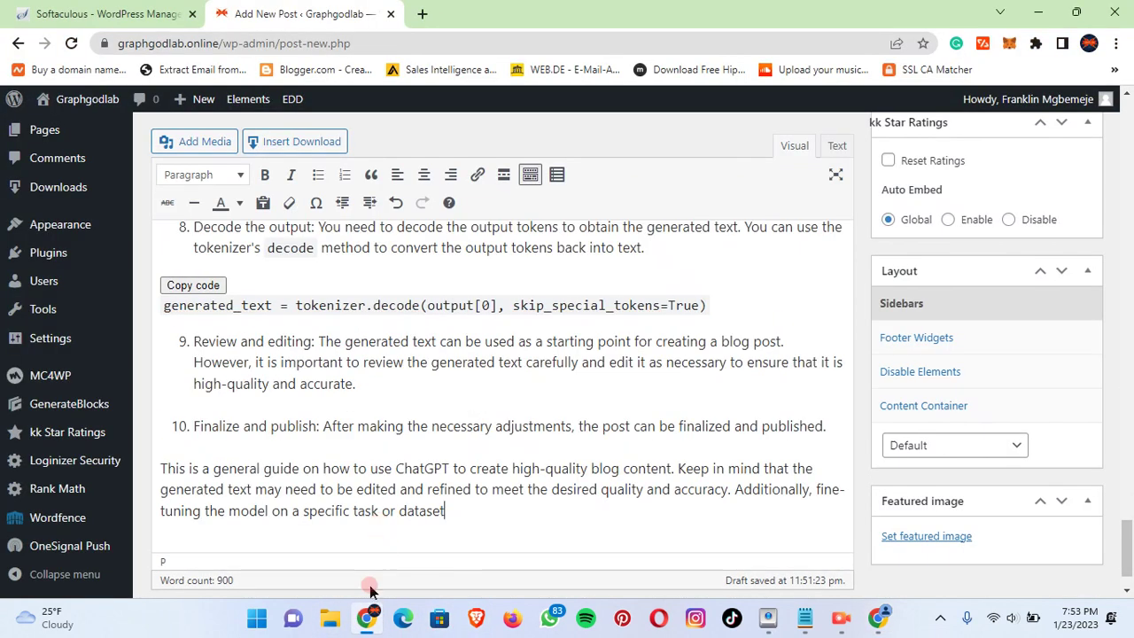
pyautogui.scroll(-1, 376, 400)
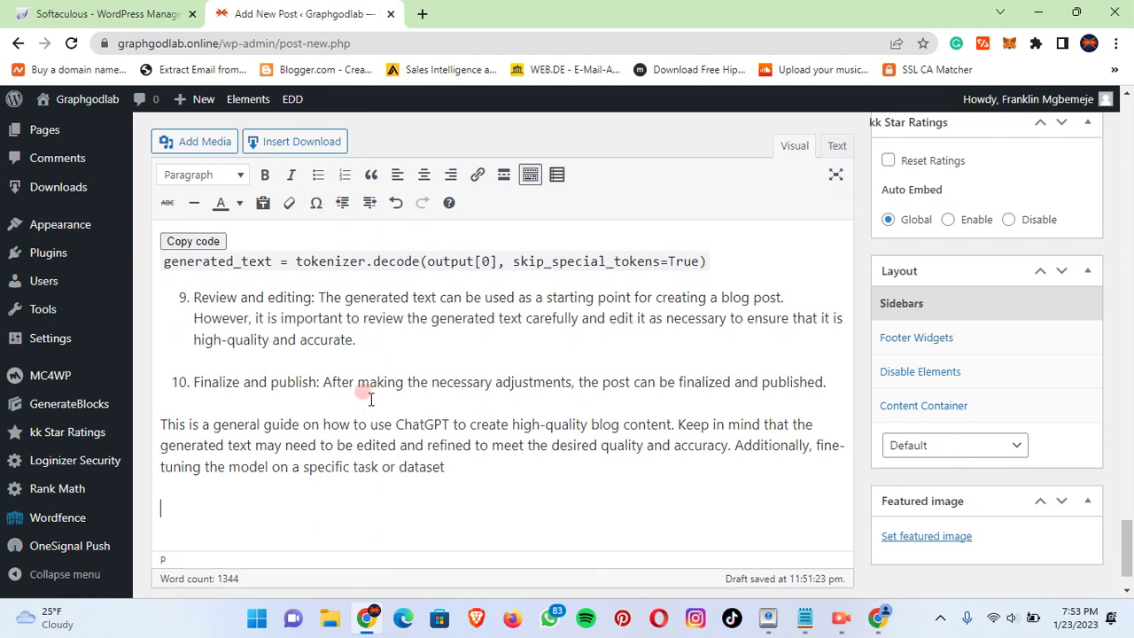
pyautogui.scroll(15, 381, 394)
pyautogui.scroll(2, 389, 394)
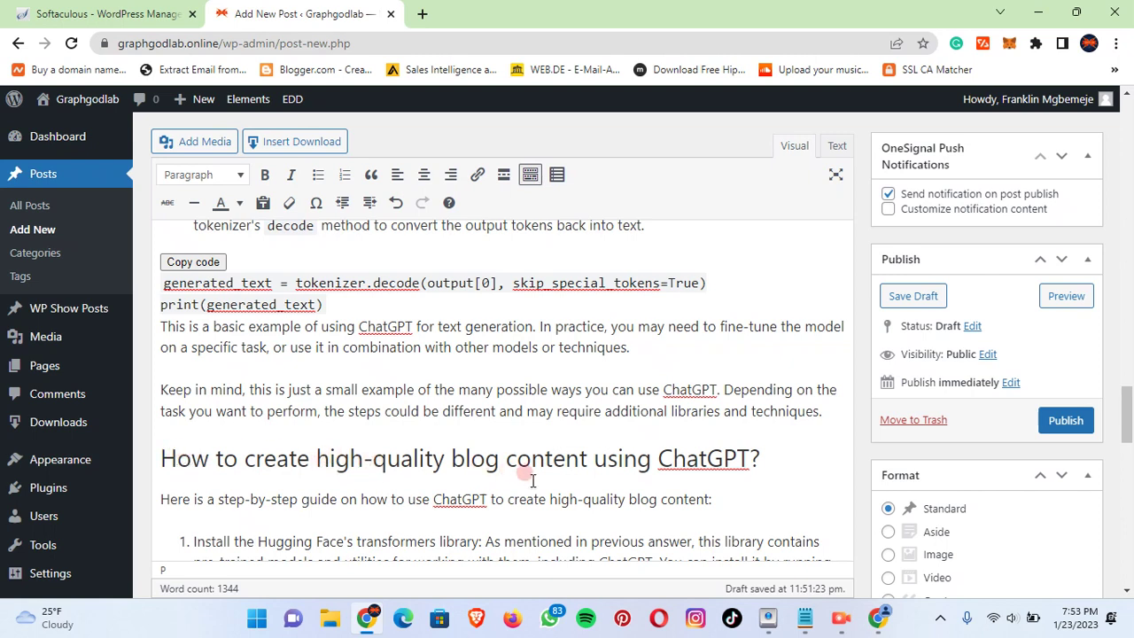
# Step: Enter "Conclusion" on the post's empty last line and format it as Heading 3
pyautogui.scroll(-3, 737, 468)
pyautogui.scroll(-20, 738, 468)
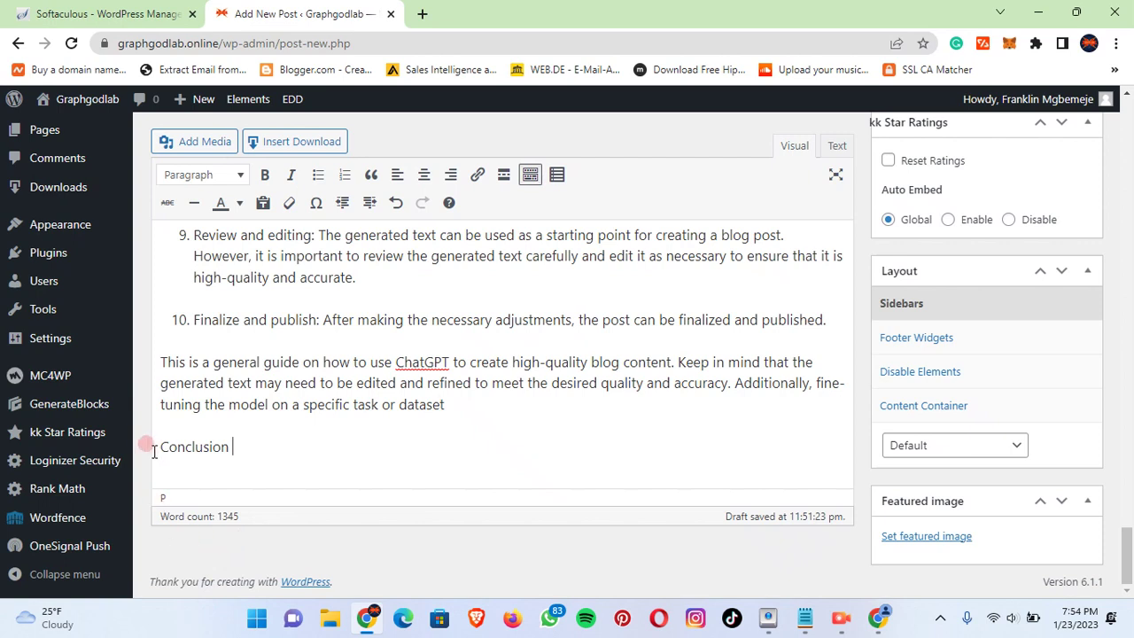
pyautogui.moveTo(233, 448); pyautogui.dragTo(144, 449)
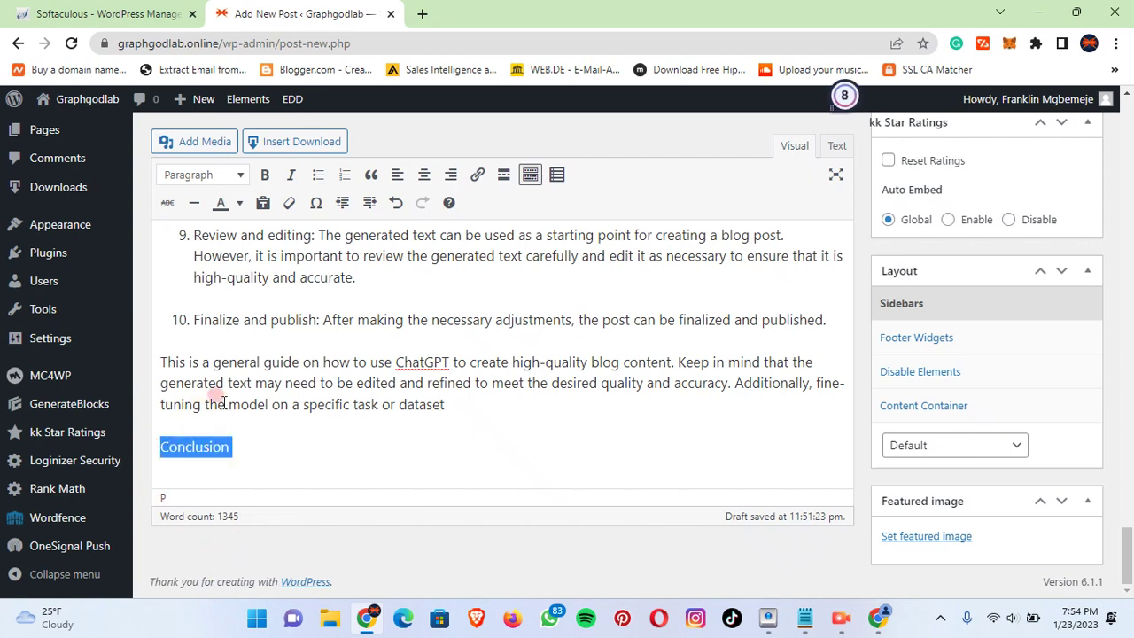
pyautogui.click(193, 175)
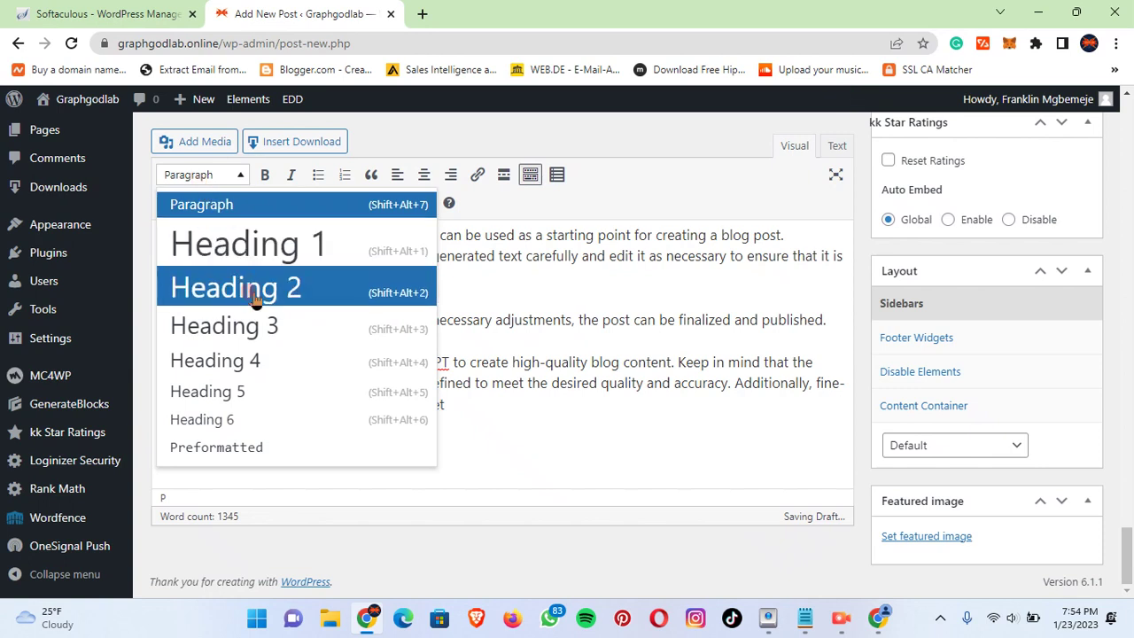
pyautogui.click(257, 327)
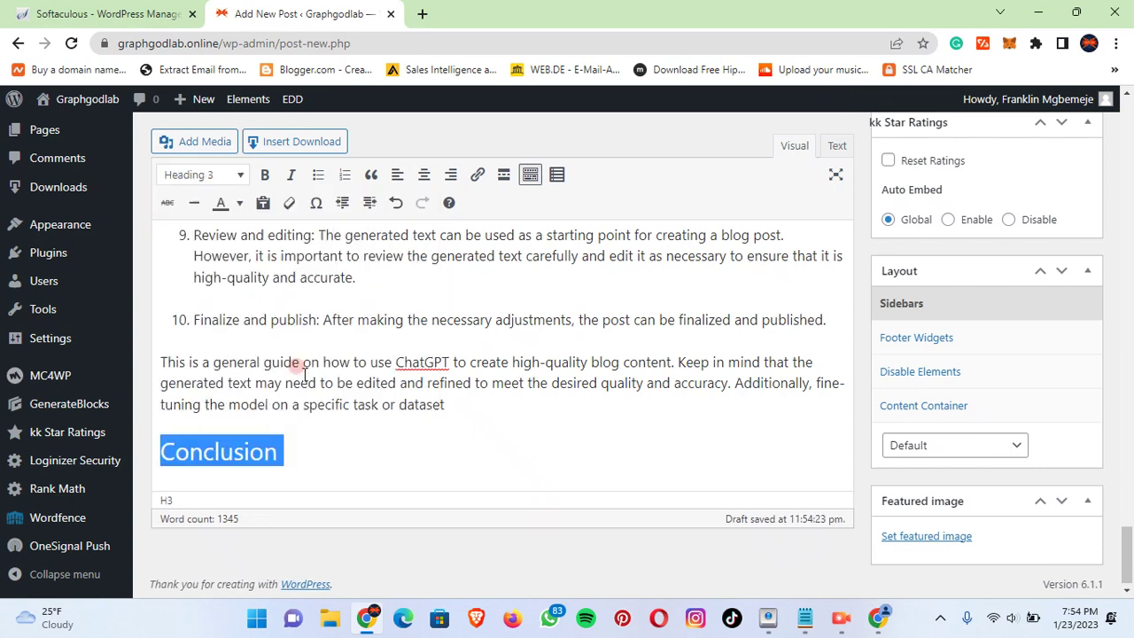
# Step: Add an empty line below the post's "Conclusion" heading, and copy ChatGPT's entire conclusion answer from the chat
pyautogui.click(294, 450)
pyautogui.press('Return')
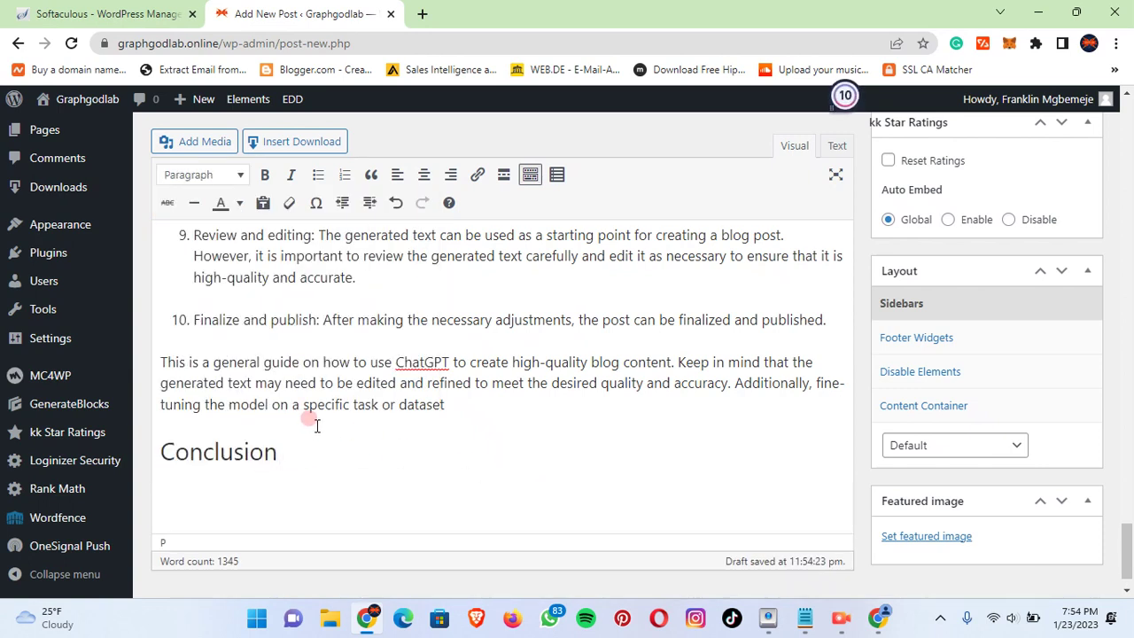
pyautogui.click(881, 620)
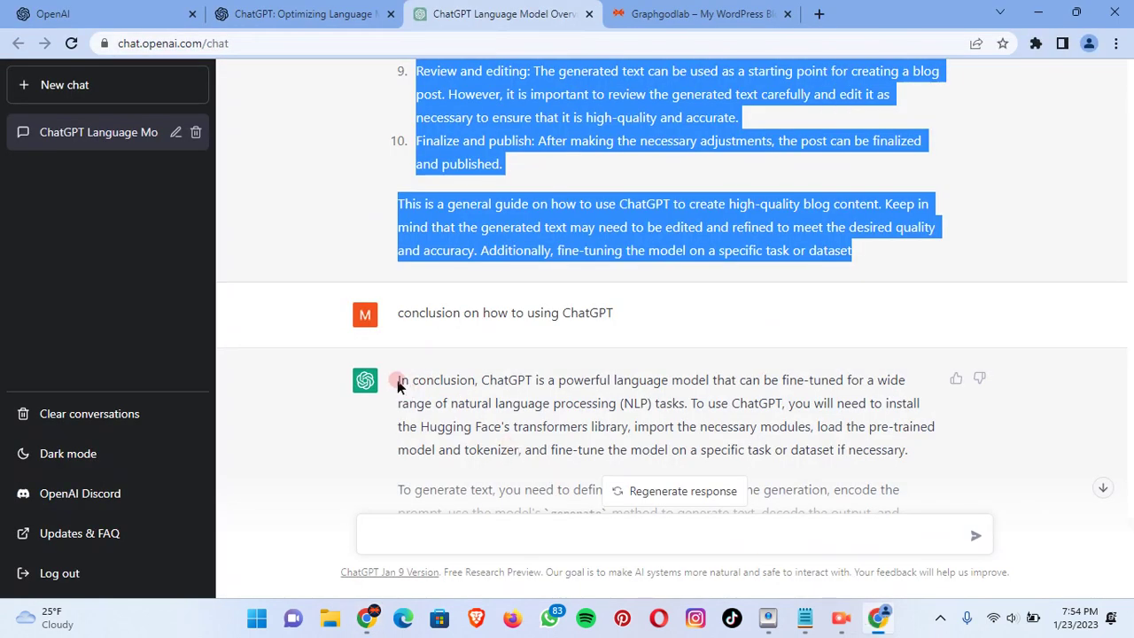
pyautogui.moveTo(393, 382); pyautogui.dragTo(812, 431)
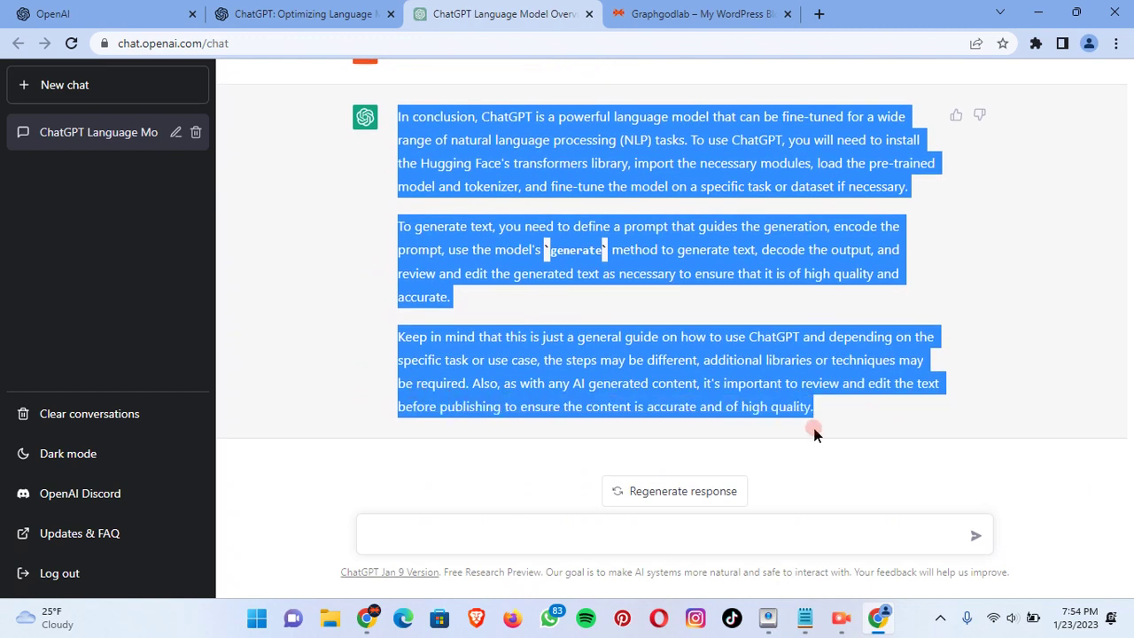
pyautogui.rightClick(760, 377)
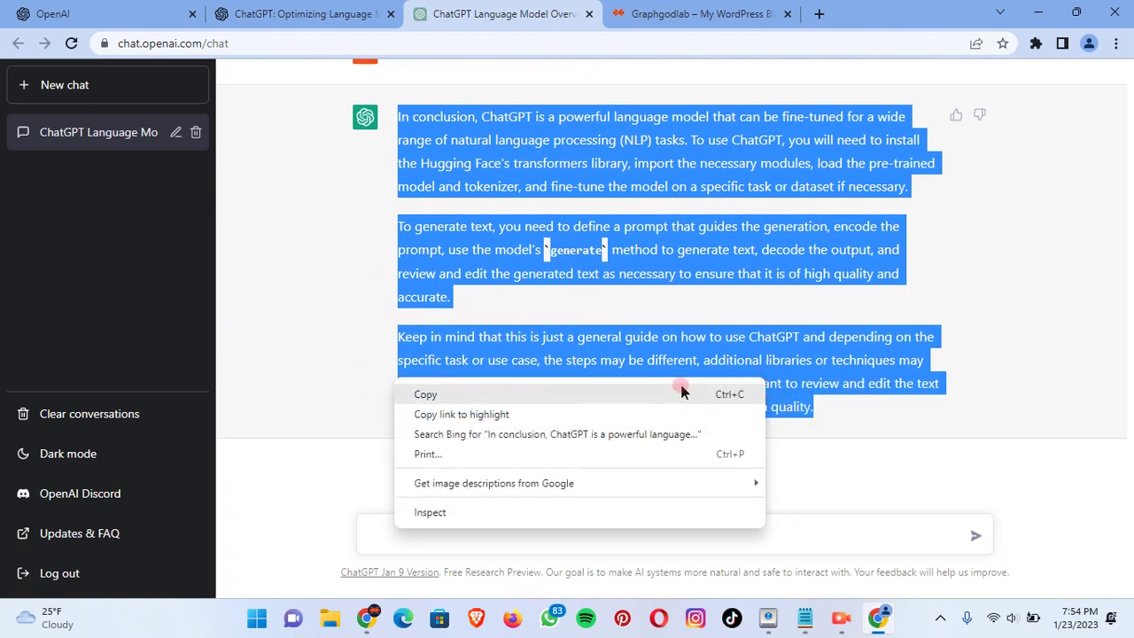
pyautogui.click(681, 392)
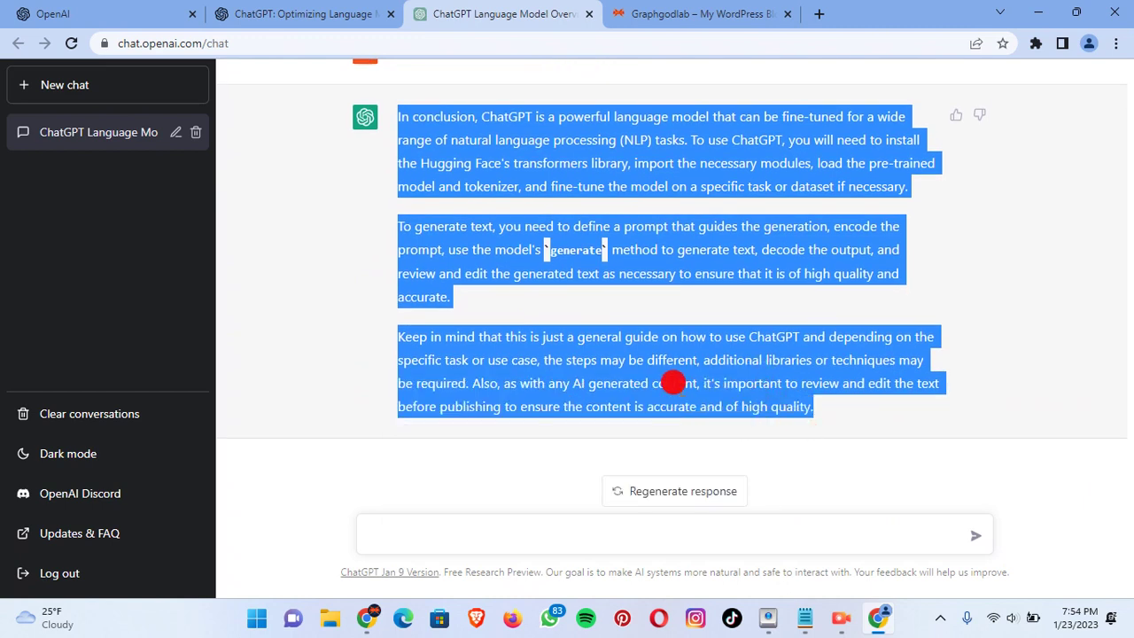
# Step: Paste the copied conclusion below the "Conclusion" heading in the WordPress post and review it
pyautogui.click(363, 624)
pyautogui.hotkey('ctrl', 'v')
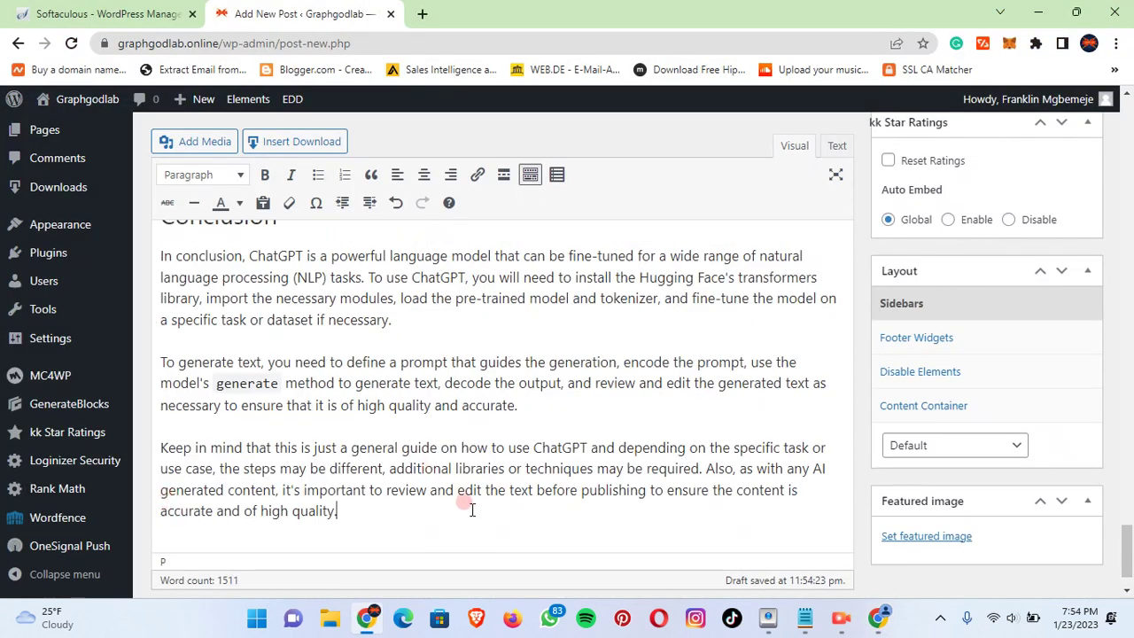
pyautogui.scroll(5, 452, 516)
pyautogui.scroll(-6, 452, 516)
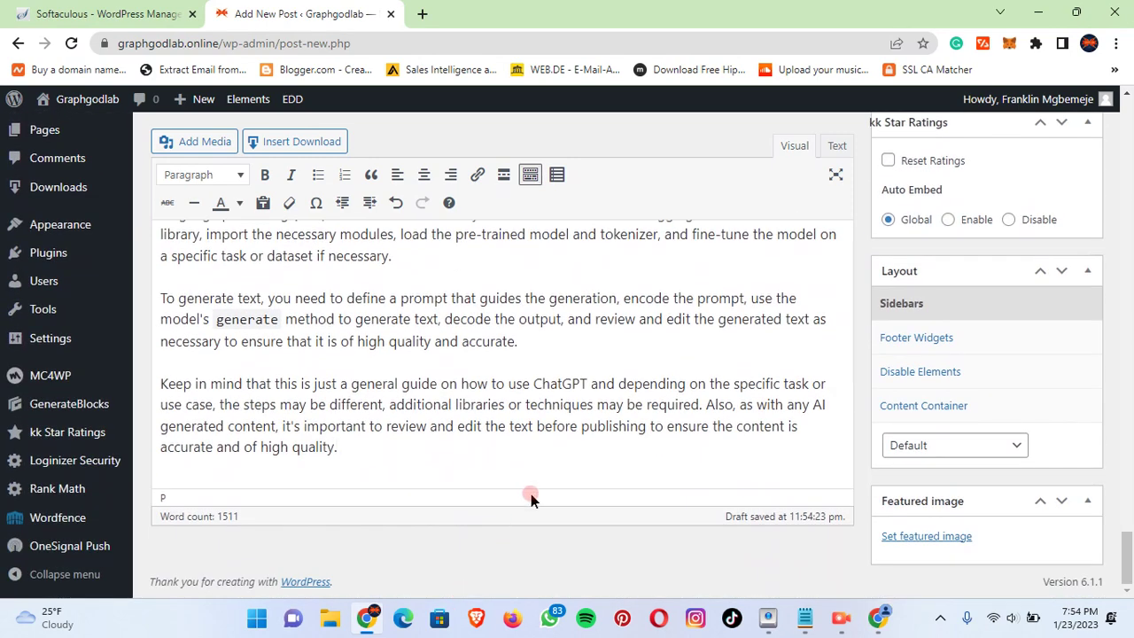
# Step: Copy "How to create high-quality blog content using ChatGPT?" from the Notepad outline and paste it as the post's title
pyautogui.scroll(10, 531, 531)
pyautogui.scroll(15, 530, 537)
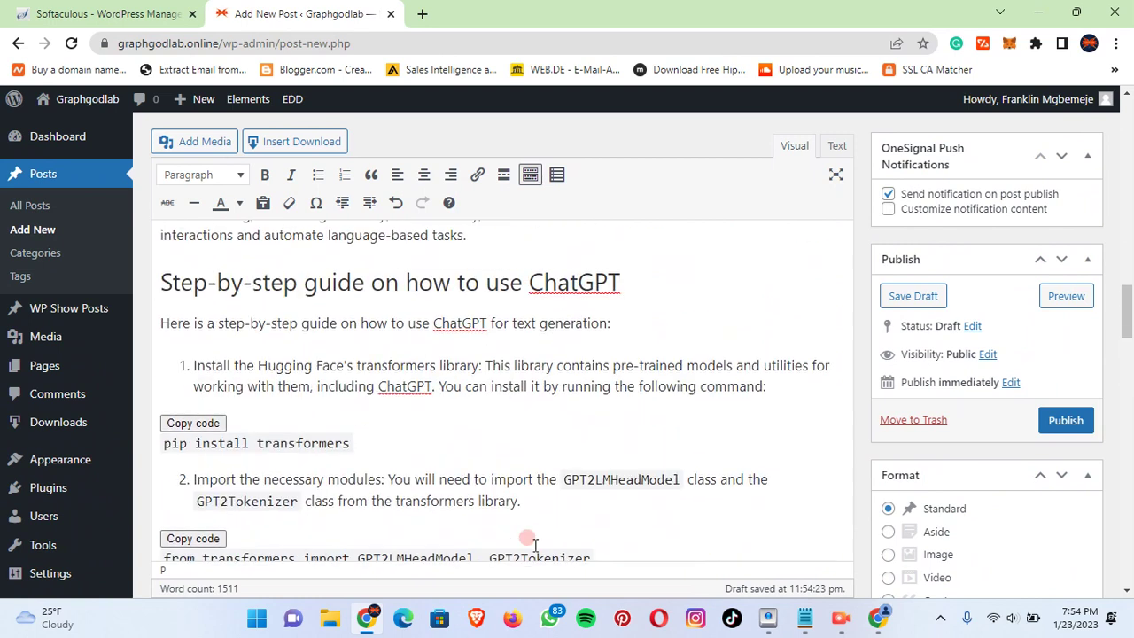
pyautogui.scroll(10, 531, 540)
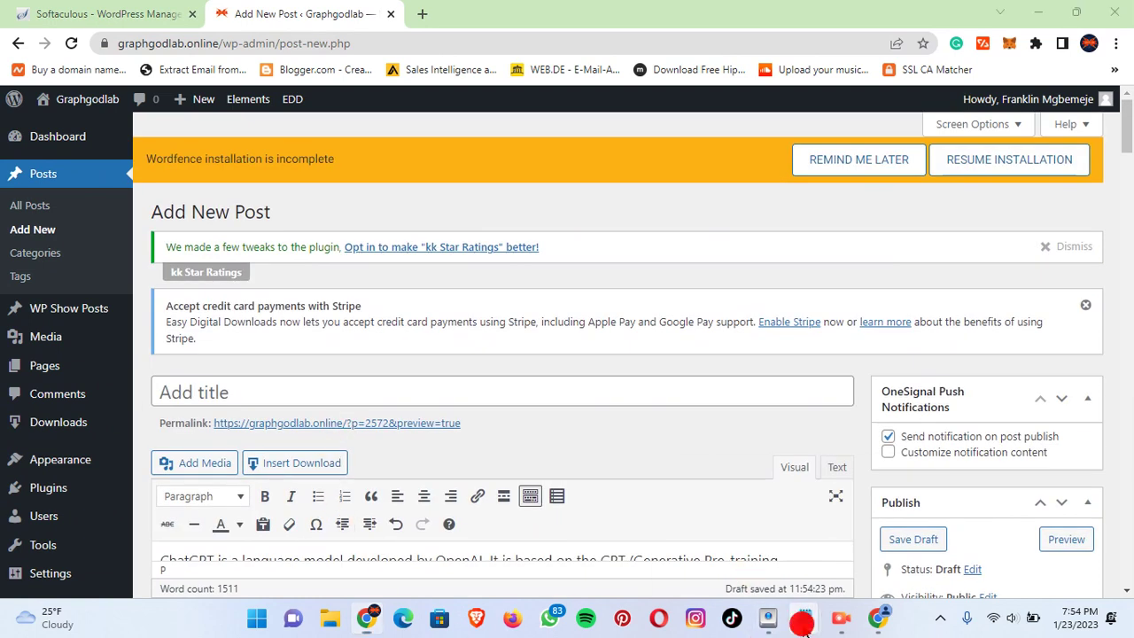
pyautogui.moveTo(804, 617)
pyautogui.click(873, 549)
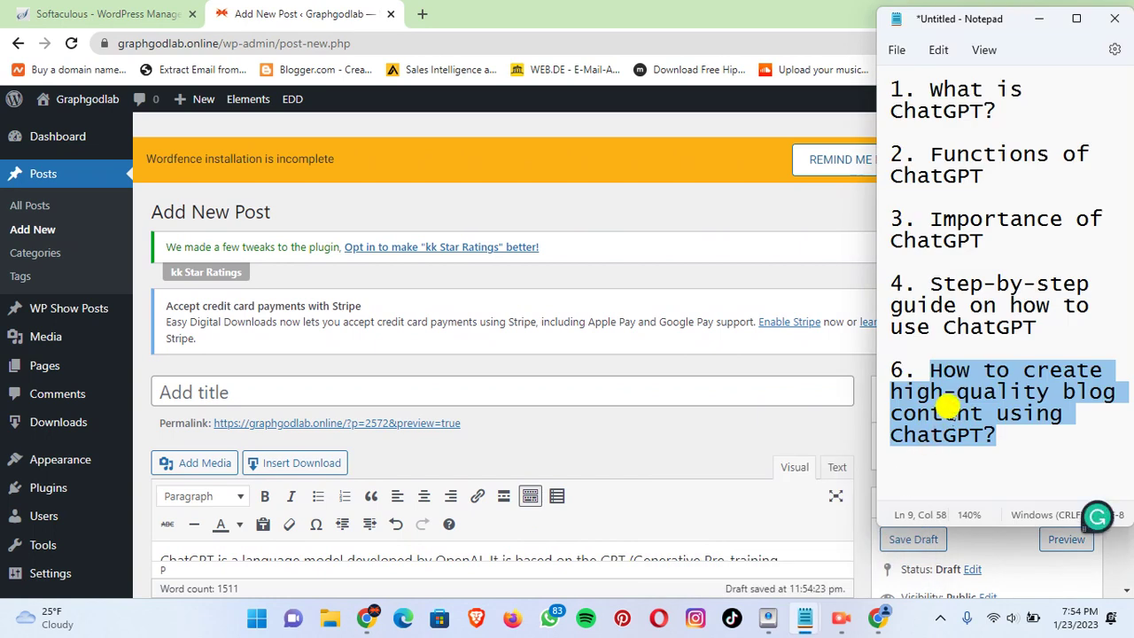
pyautogui.rightClick(937, 398)
pyautogui.click(774, 159)
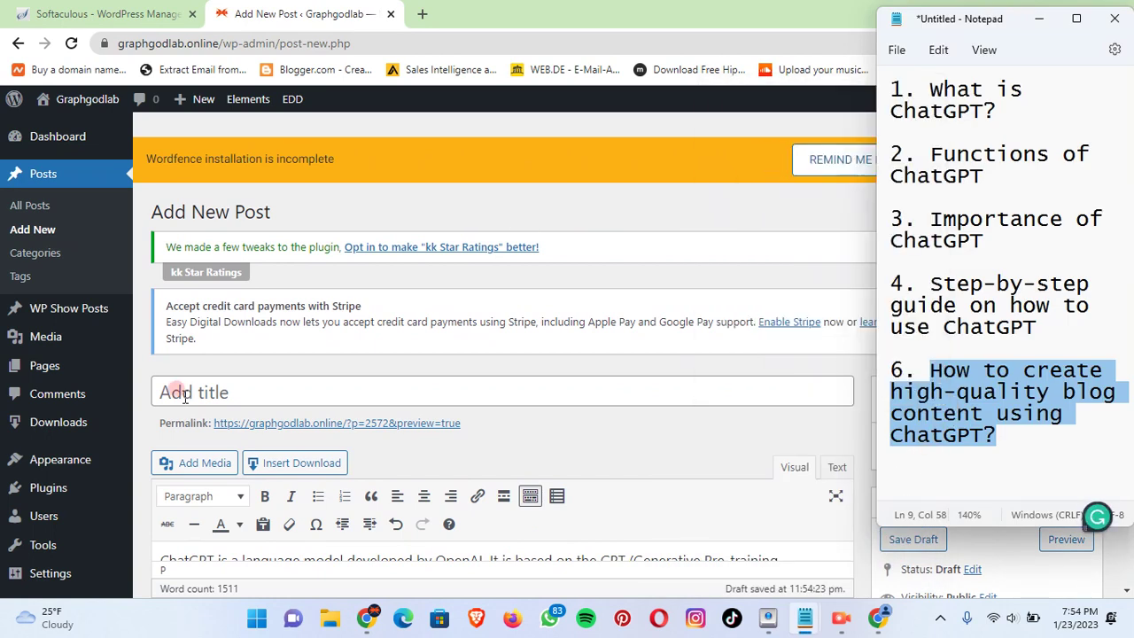
pyautogui.click(169, 393)
pyautogui.rightClick(185, 396)
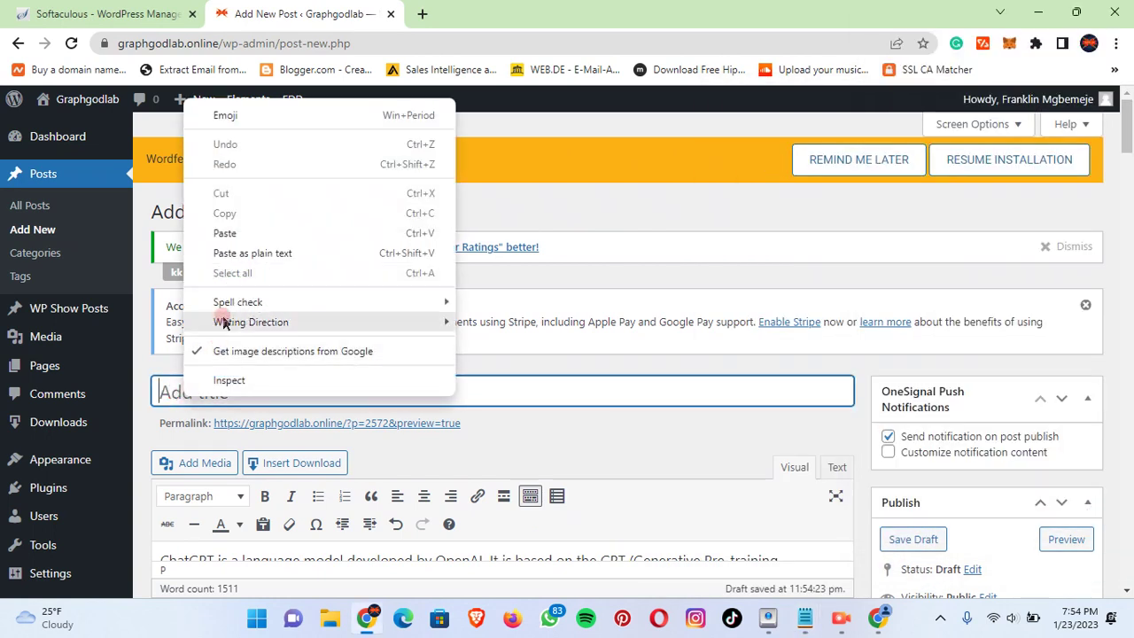
pyautogui.click(225, 234)
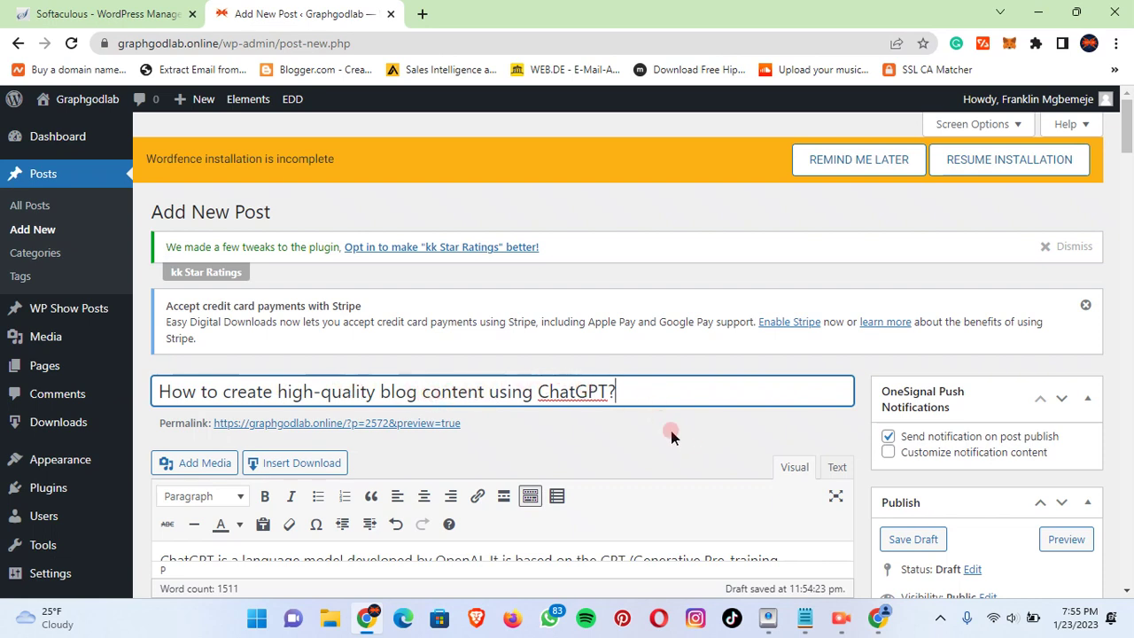
# Step: Select 1-4.png in the featured image media library and title it "How to create a high-quality blog content using ChatGPT"
pyautogui.scroll(-10, 833, 490)
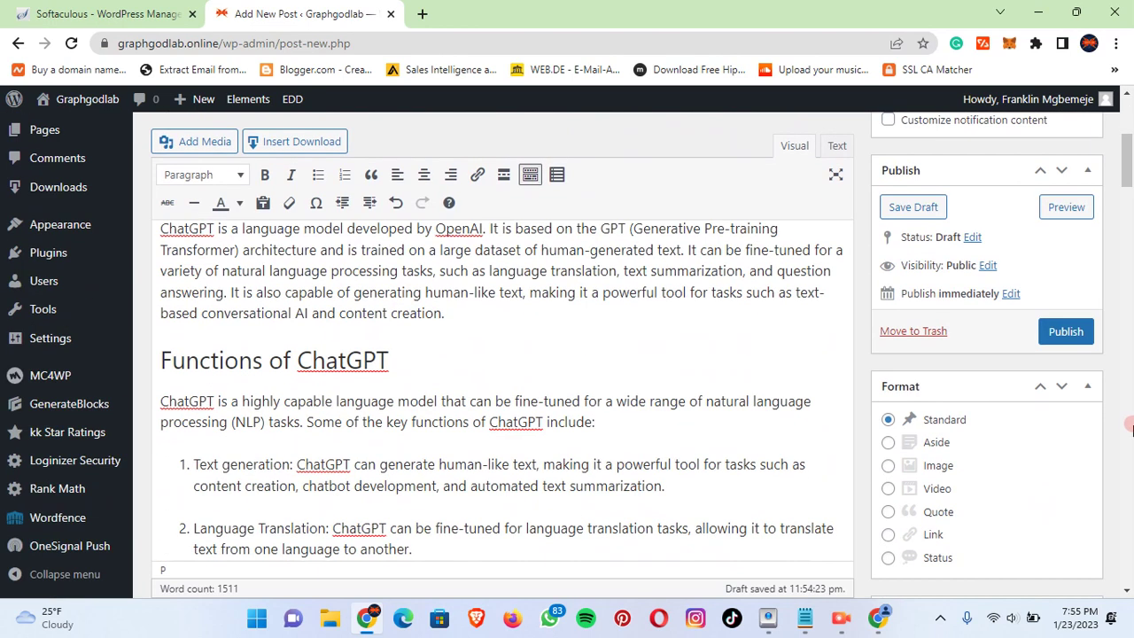
pyautogui.scroll(-5, 1005, 517)
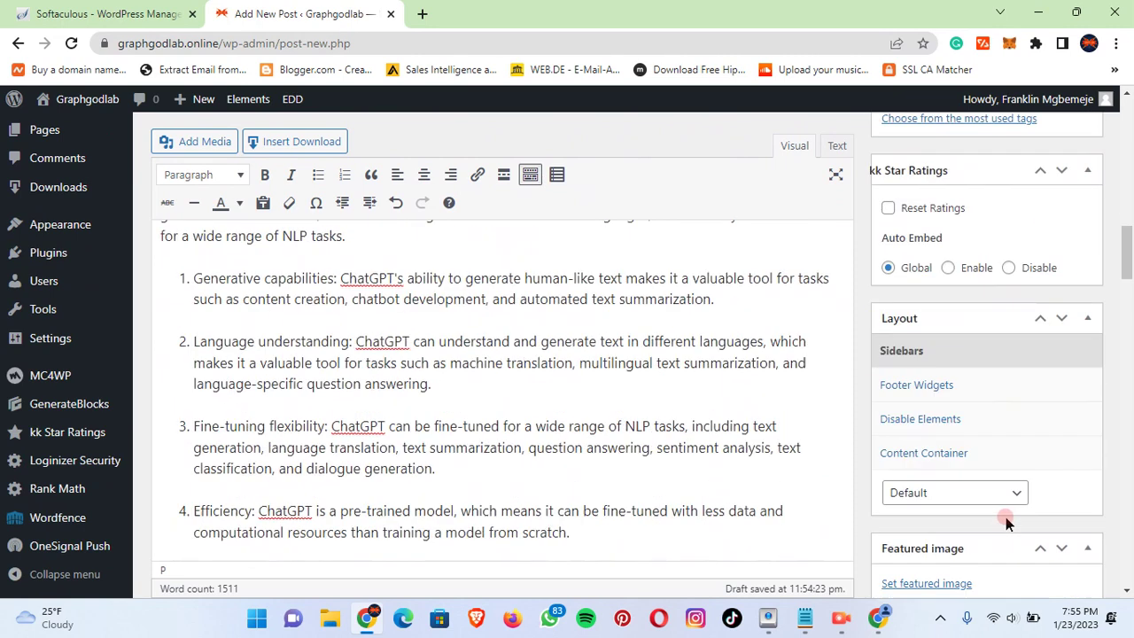
pyautogui.click(921, 508)
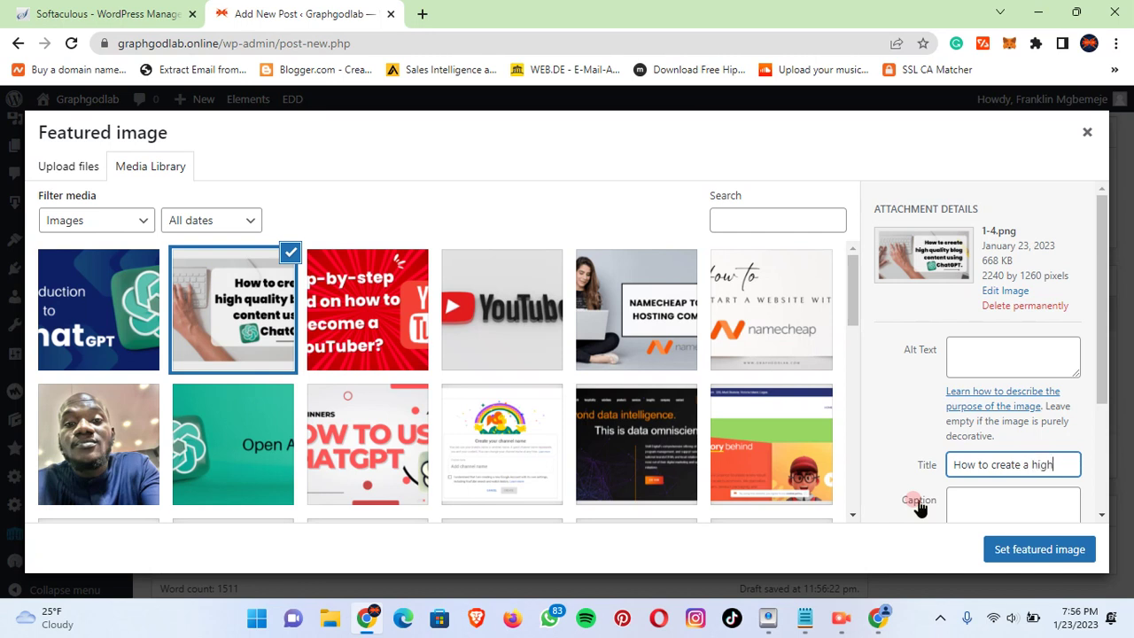
pyautogui.write('ali')
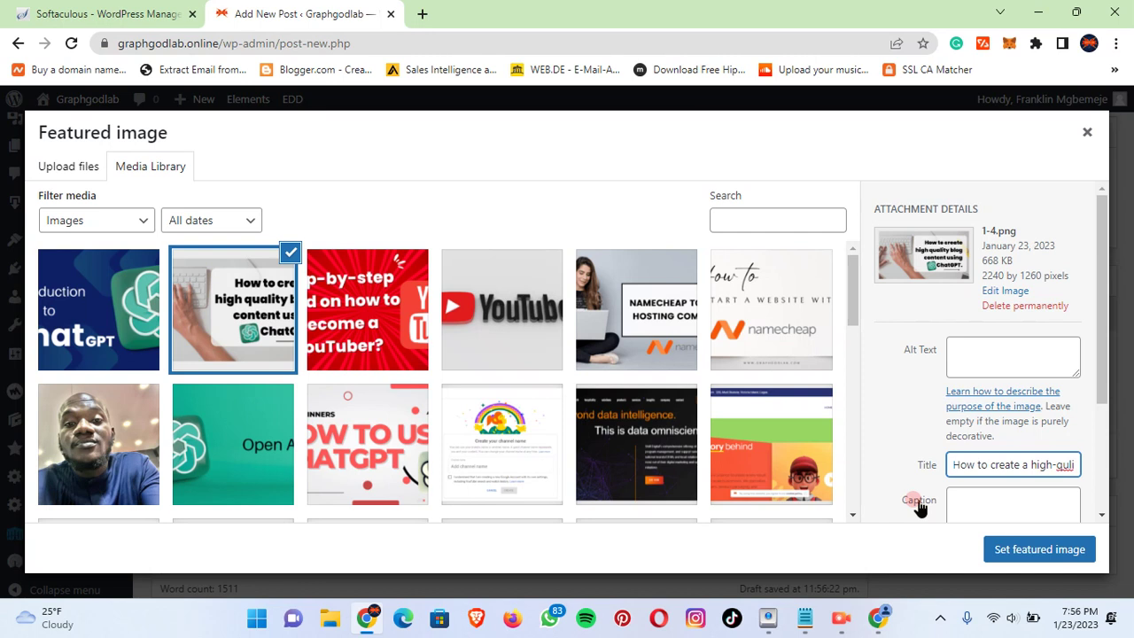
pyautogui.press('BackSpace')
pyautogui.press('BackSpace')
pyautogui.write('ality')
pyautogui.write(' blog')
pyautogui.write(' conte')
pyautogui.write('nt')
pyautogui.write(' using C')
pyautogui.write('hat')
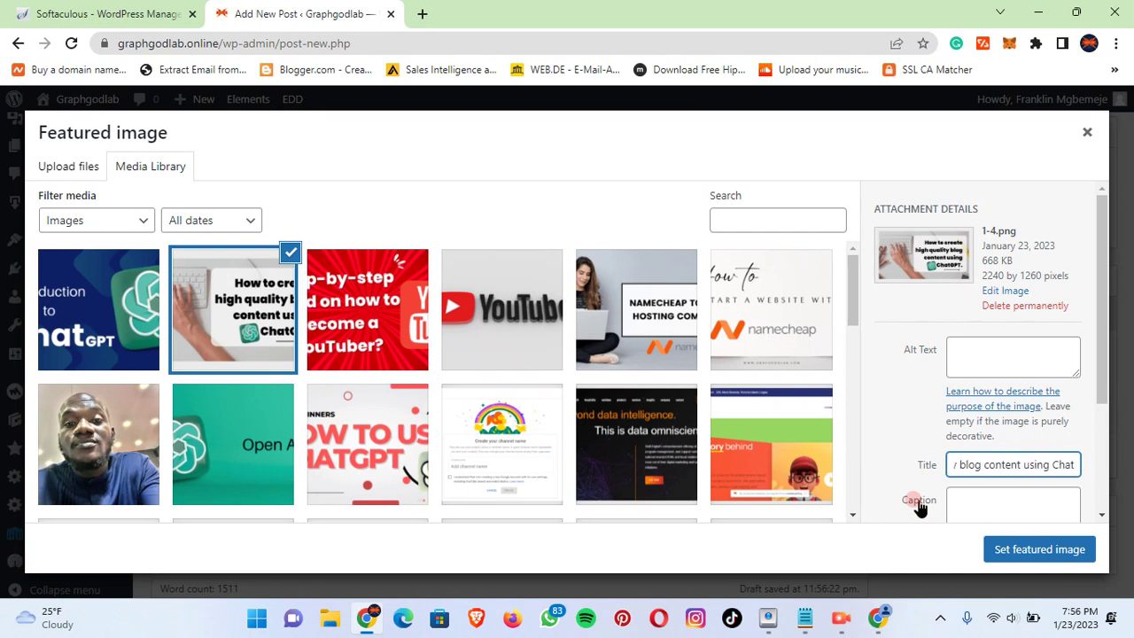
pyautogui.write('GPT')
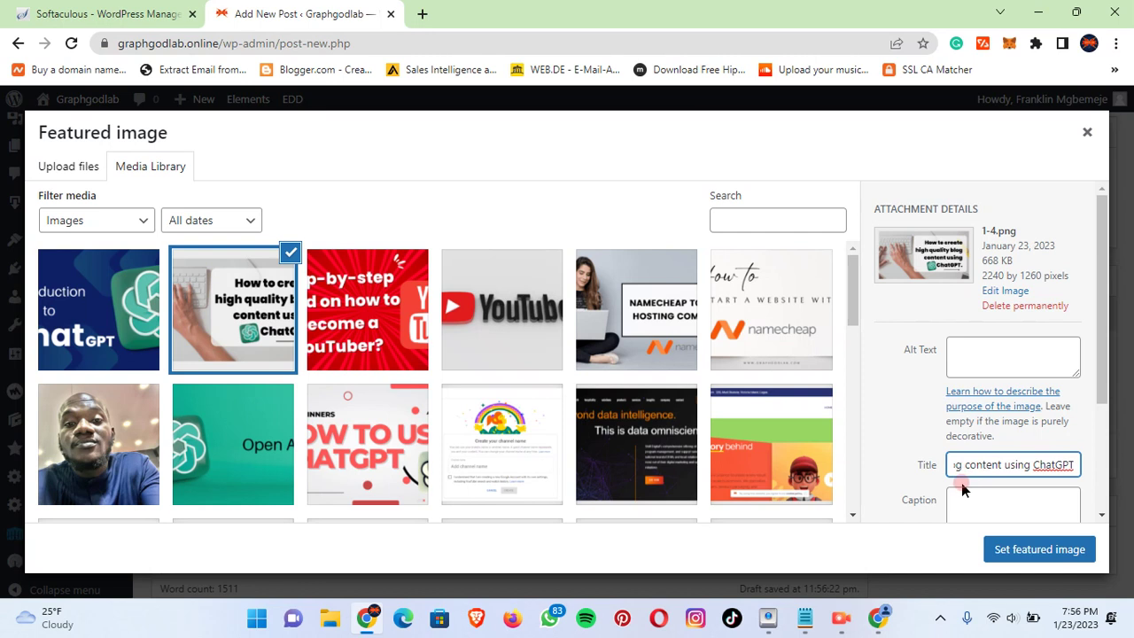
# Step: Enter "ChatGPT" as the selected image's alt text and set the image as the post's featured image
pyautogui.click(1005, 353)
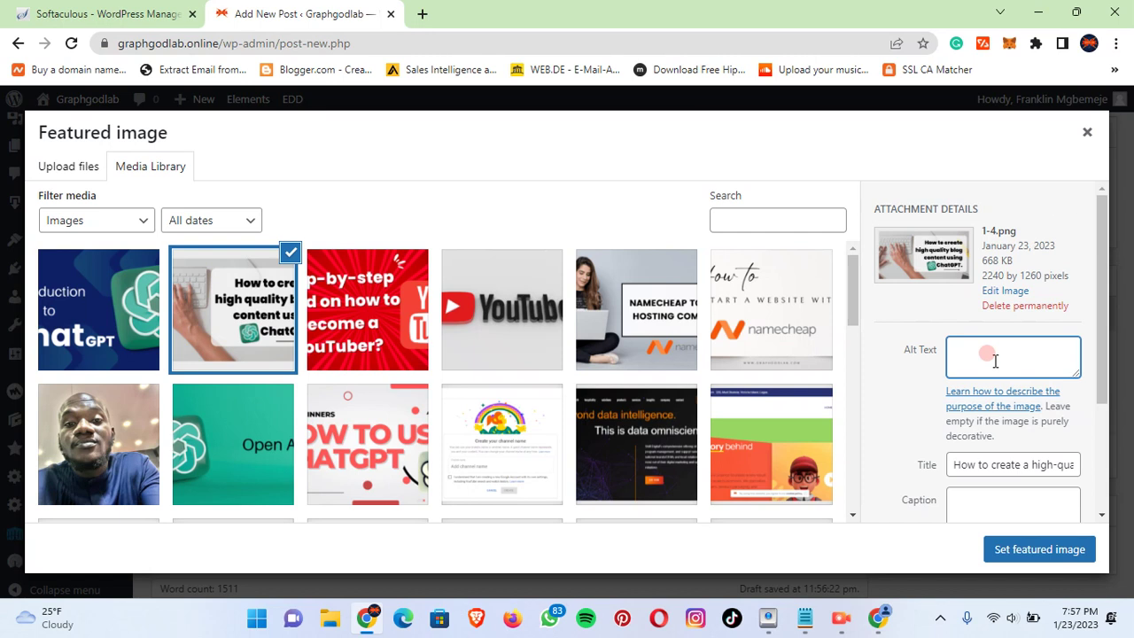
pyautogui.write('ChatGPT')
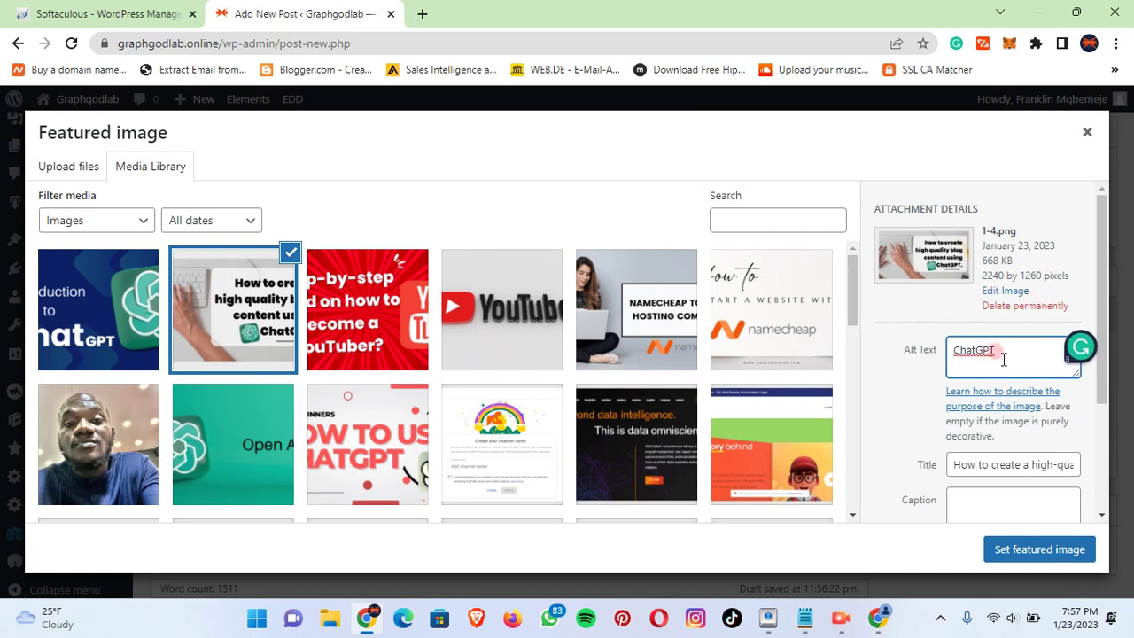
pyautogui.scroll(-1, 998, 421)
pyautogui.scroll(-1, 998, 421)
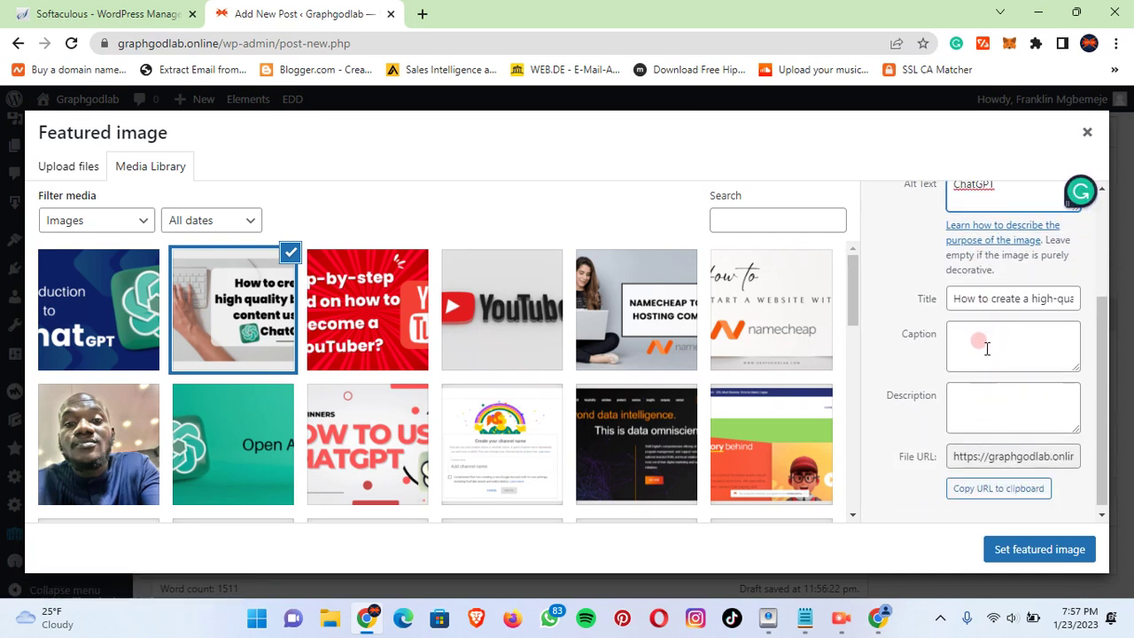
pyautogui.click(1041, 550)
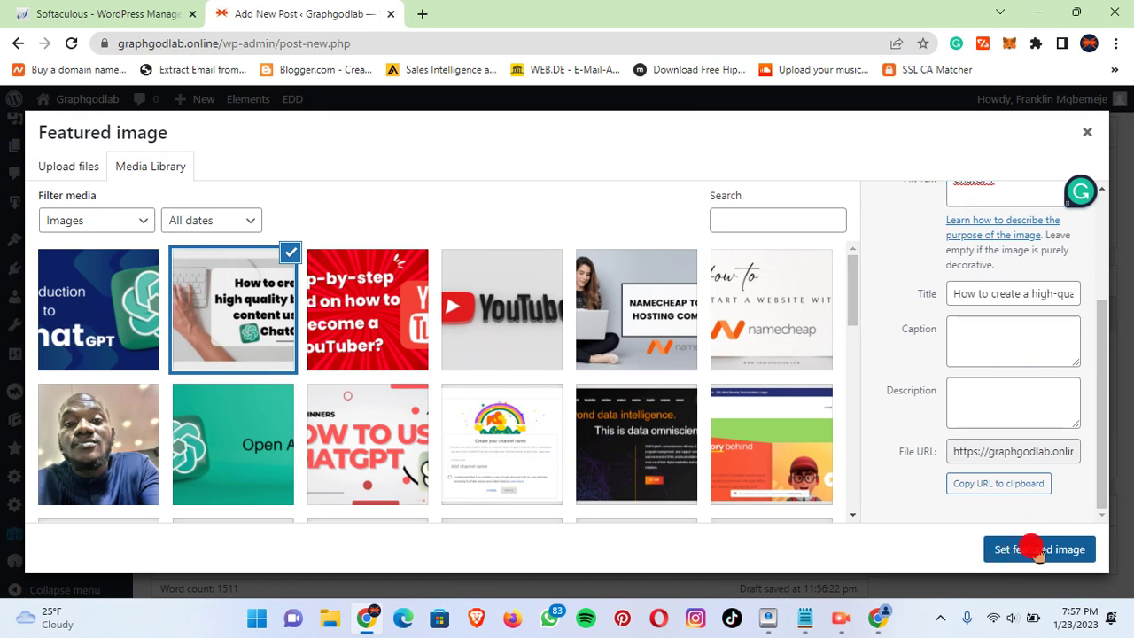
pyautogui.click(1034, 549)
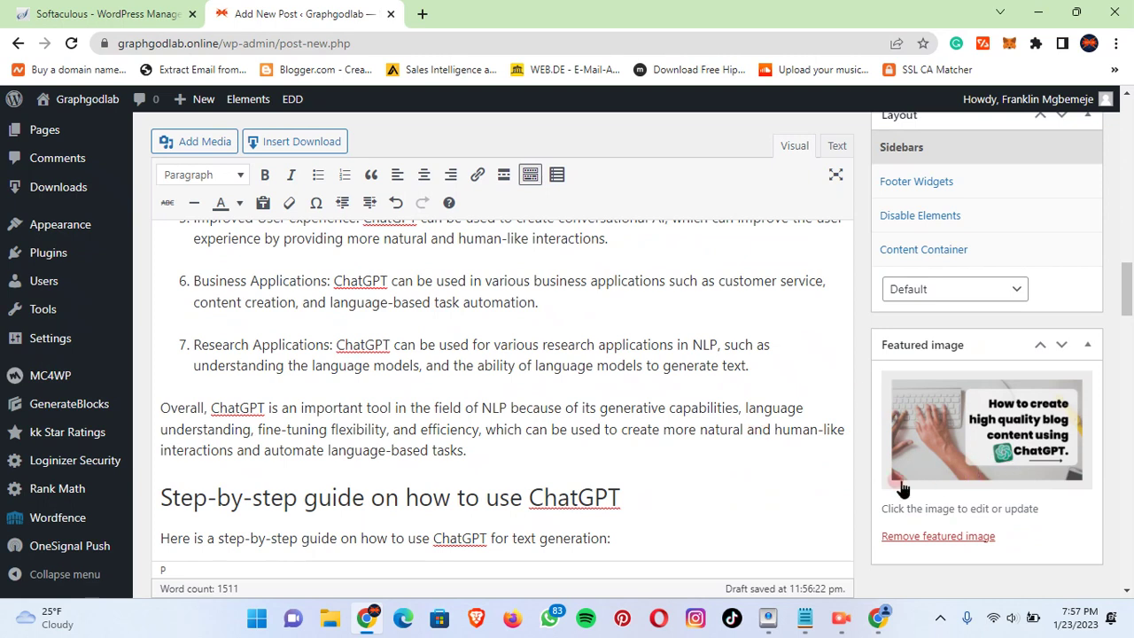
# Step: Tag the post with the frequently used tags "Tutorial" and "How to", plus a new tag "Blog"
pyautogui.scroll(3, 797, 487)
pyautogui.scroll(1, 850, 474)
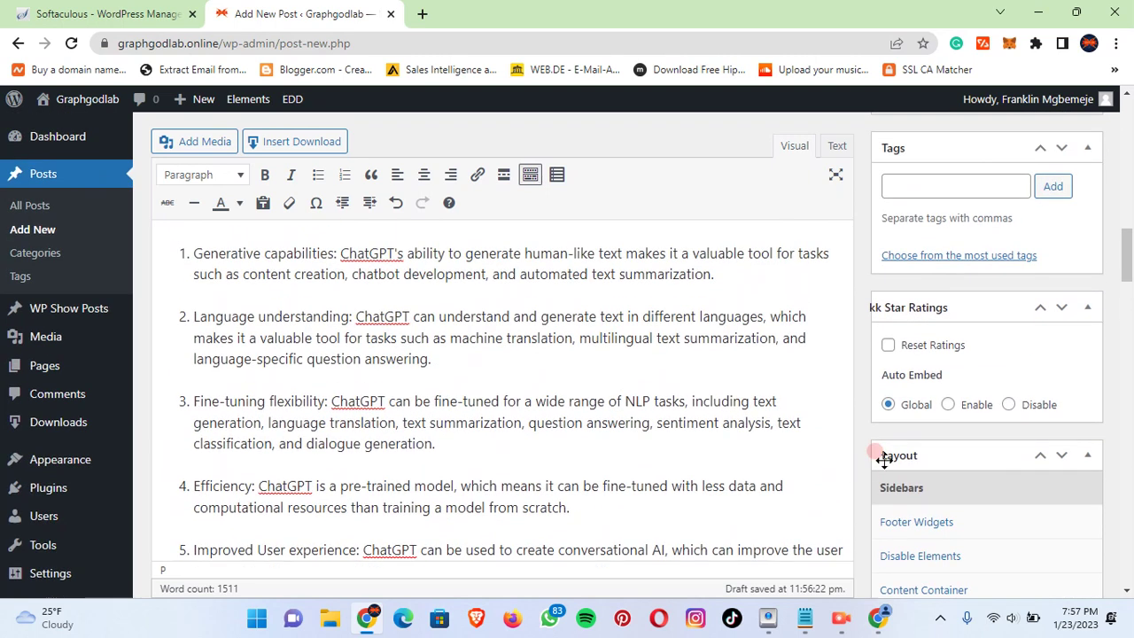
pyautogui.scroll(-1, 917, 465)
pyautogui.scroll(2, 974, 390)
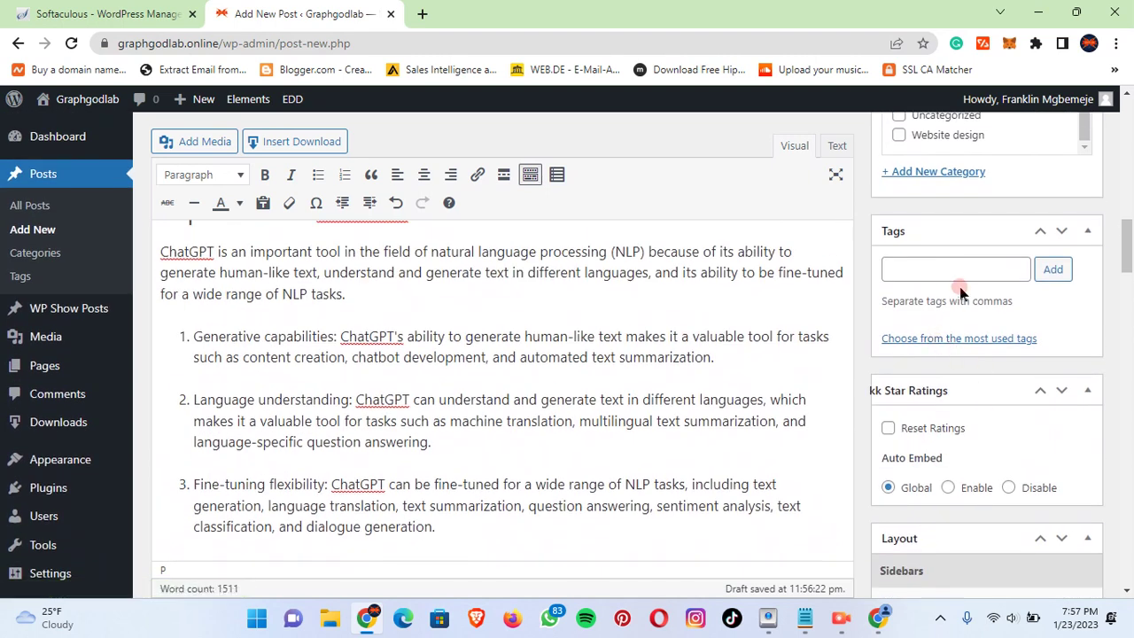
pyautogui.click(967, 345)
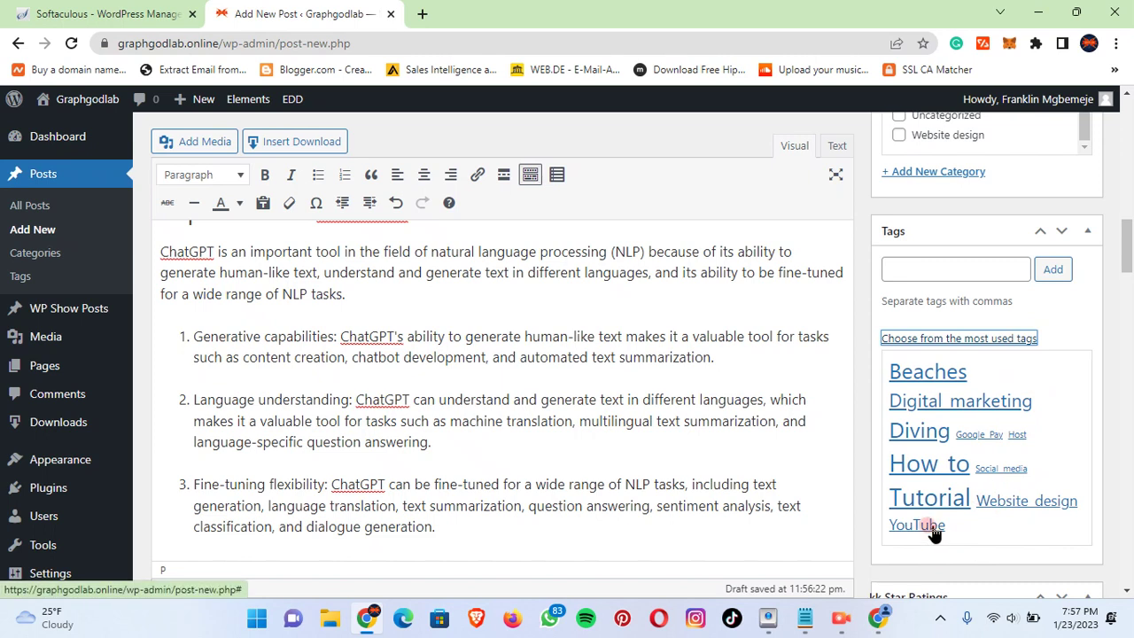
pyautogui.click(929, 498)
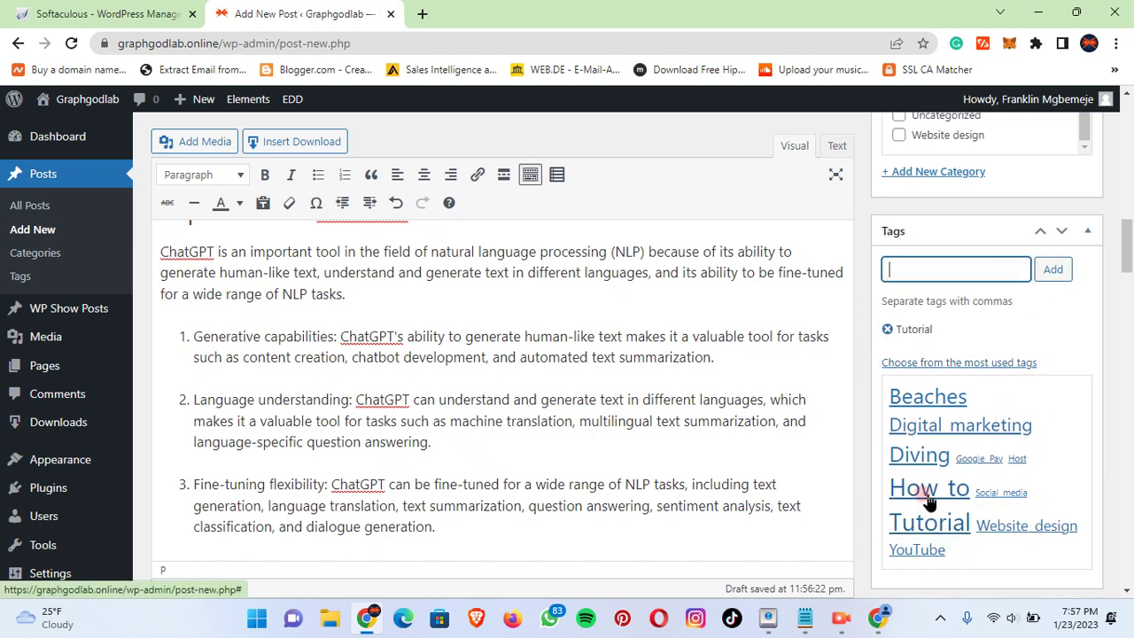
pyautogui.click(928, 498)
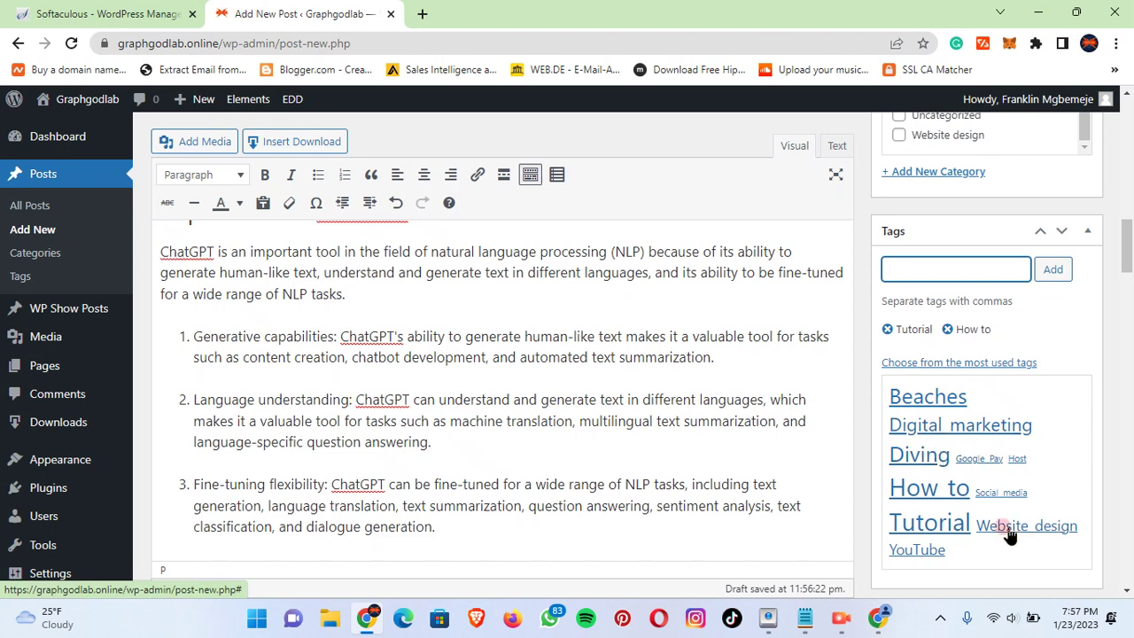
pyautogui.scroll(-1, 1010, 532)
pyautogui.scroll(1, 982, 425)
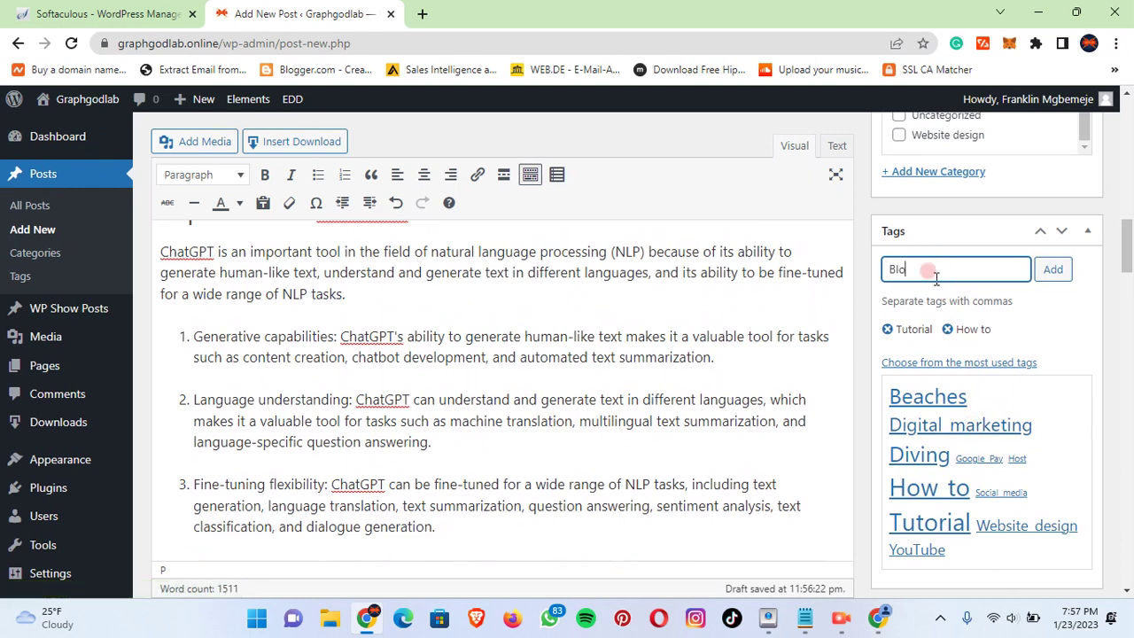
pyautogui.press('Return')
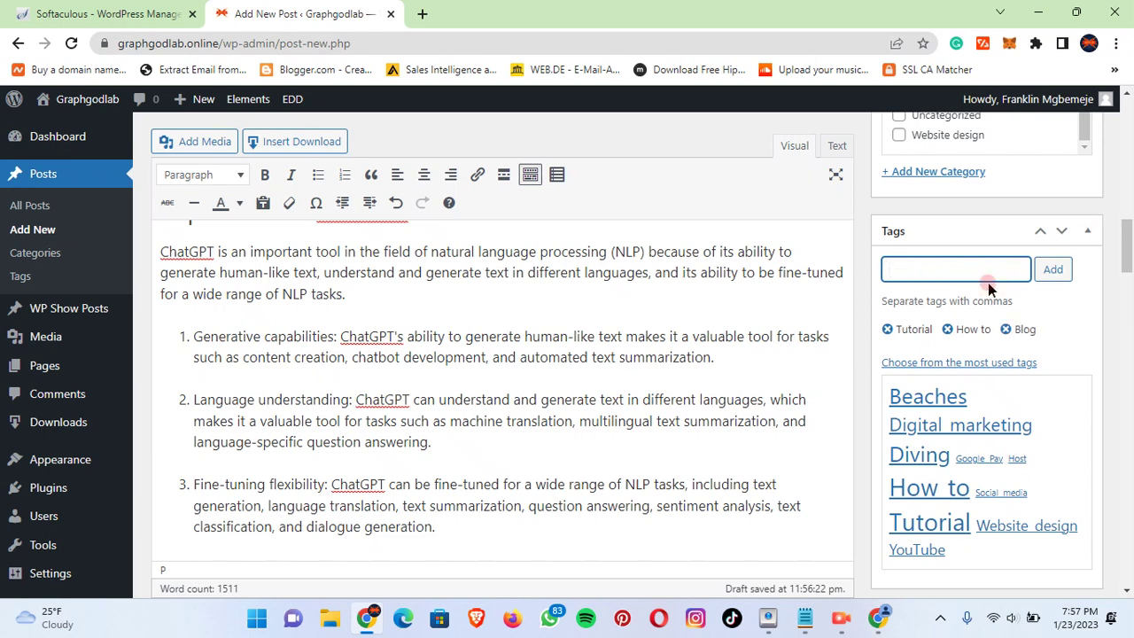
# Step: Assign the post to the Software and Tutorial categories
pyautogui.scroll(3, 987, 283)
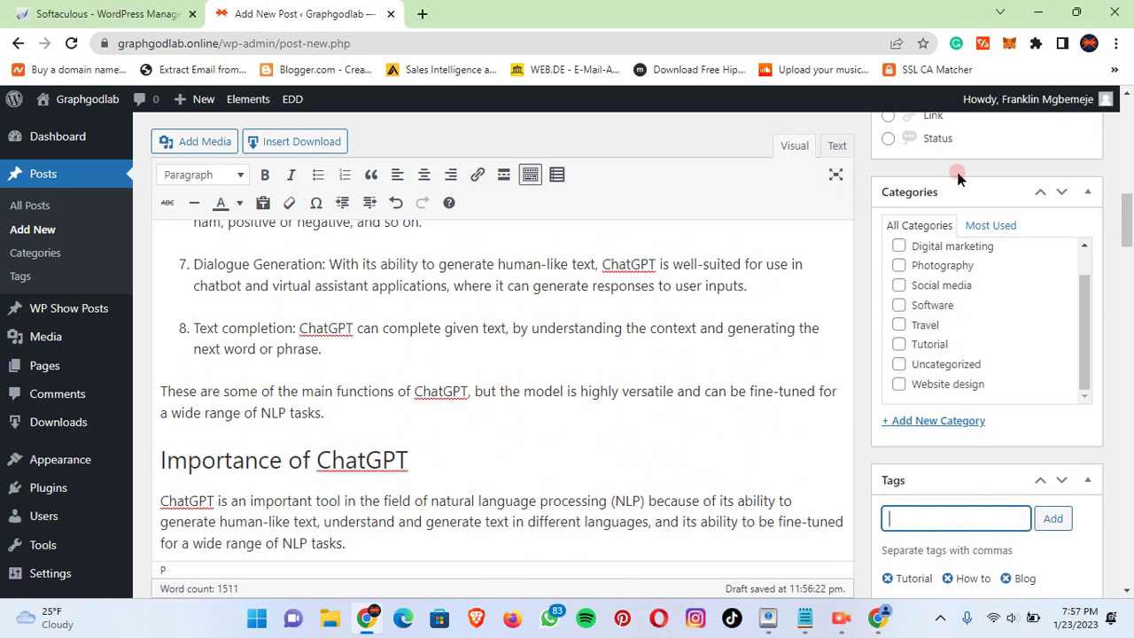
pyautogui.click(899, 247)
pyautogui.click(899, 247)
pyautogui.click(888, 306)
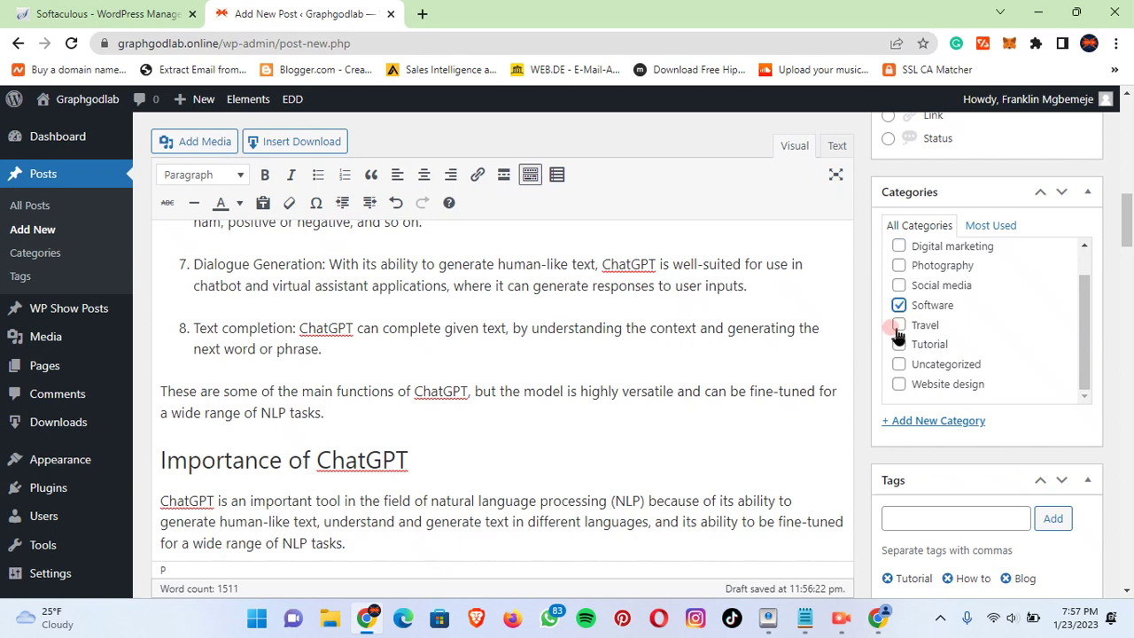
pyautogui.click(897, 345)
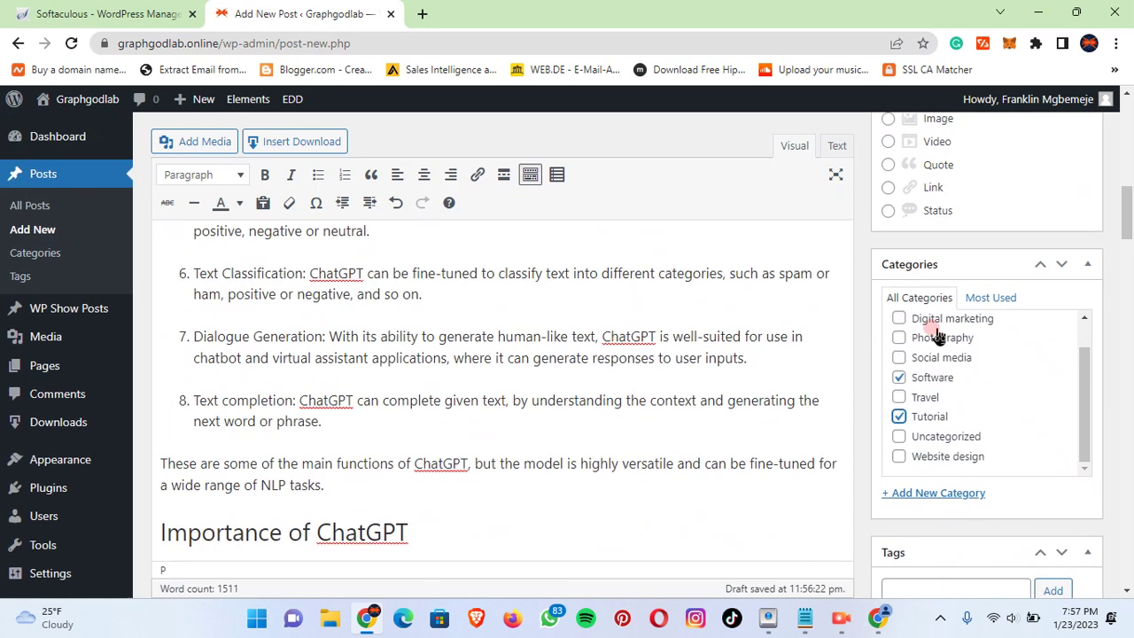
# Step: Enter "Blog" as the name for a new category, and assign the post to the existing Application category
pyautogui.click(930, 503)
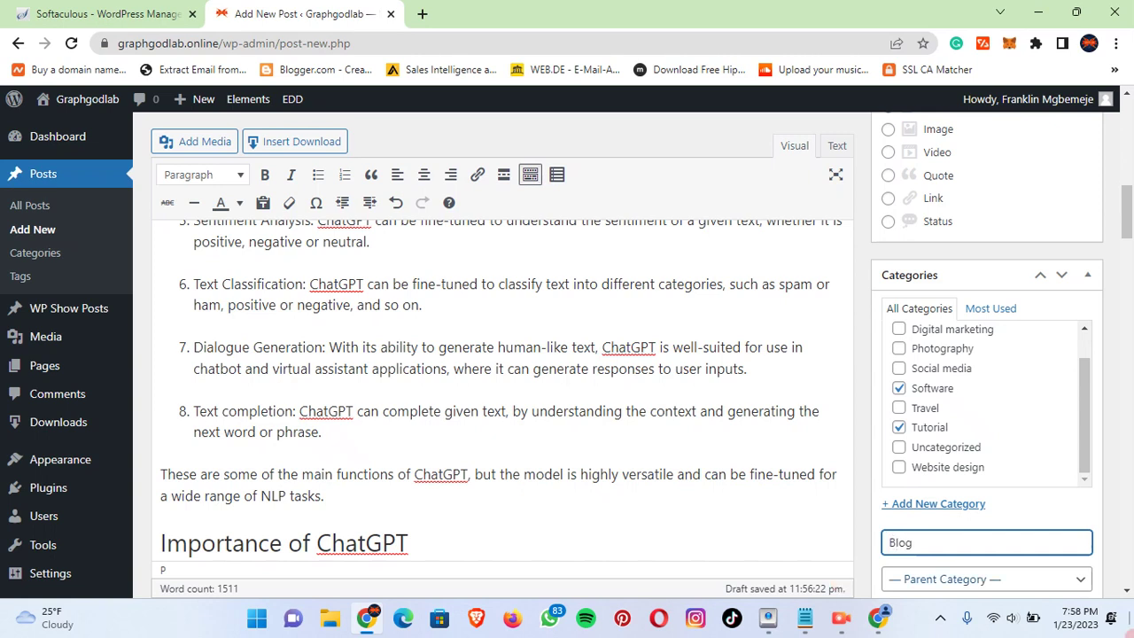
pyautogui.scroll(1, 1030, 372)
pyautogui.scroll(3, 960, 286)
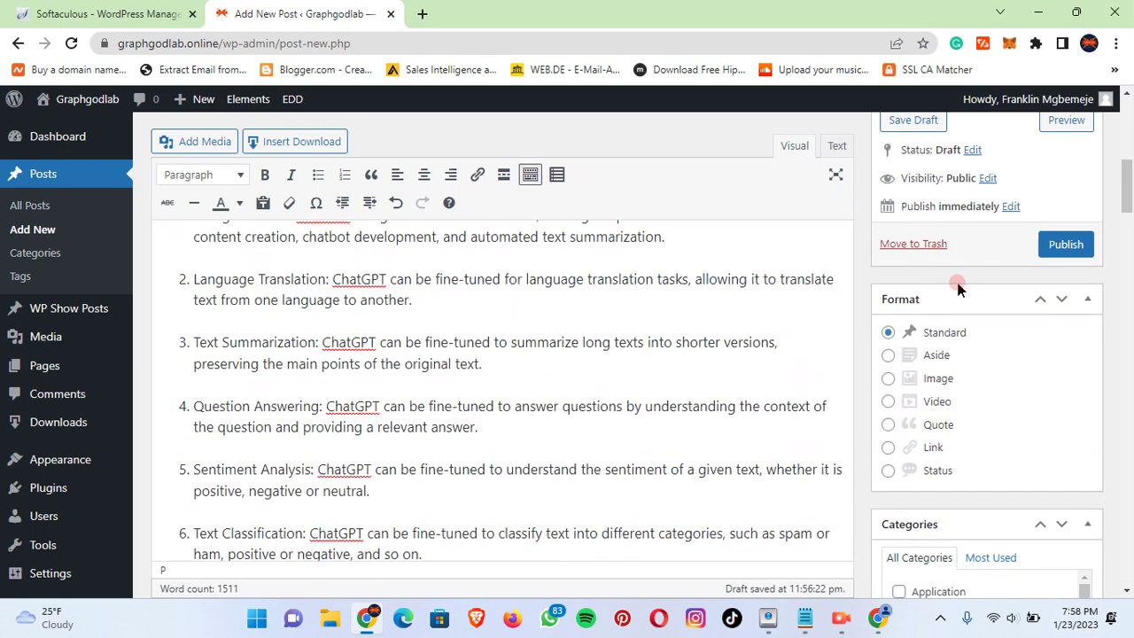
pyautogui.scroll(-1, 965, 400)
pyautogui.click(896, 512)
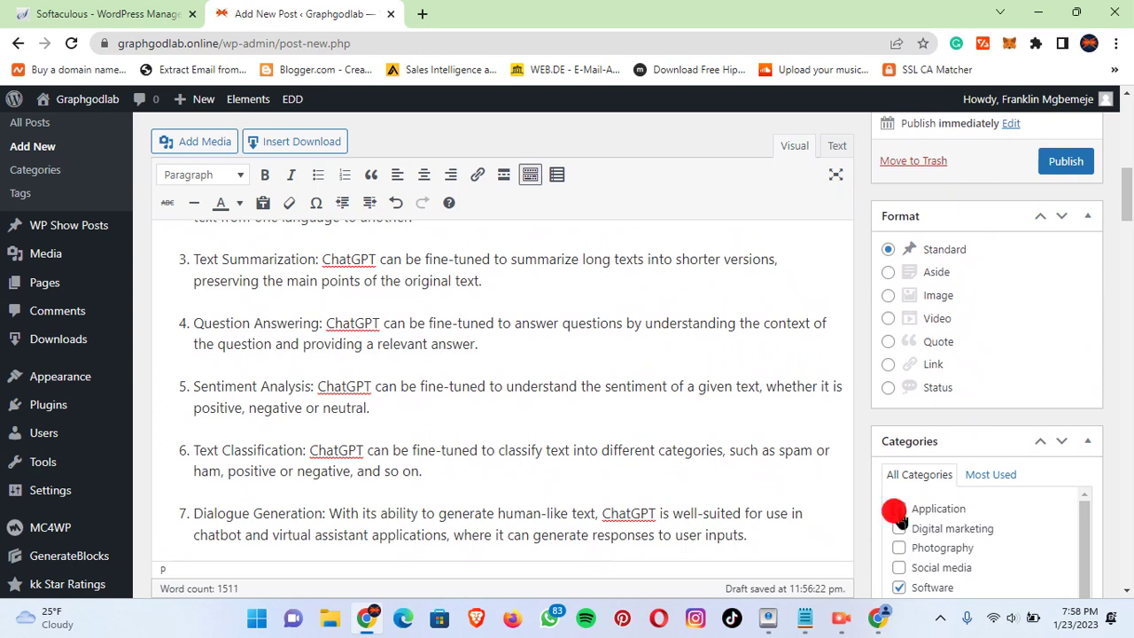
# Step: Insert an empty line in the post body just above the "How to create high-quality blog content using ChatGPT?" heading
pyautogui.scroll(2, 961, 327)
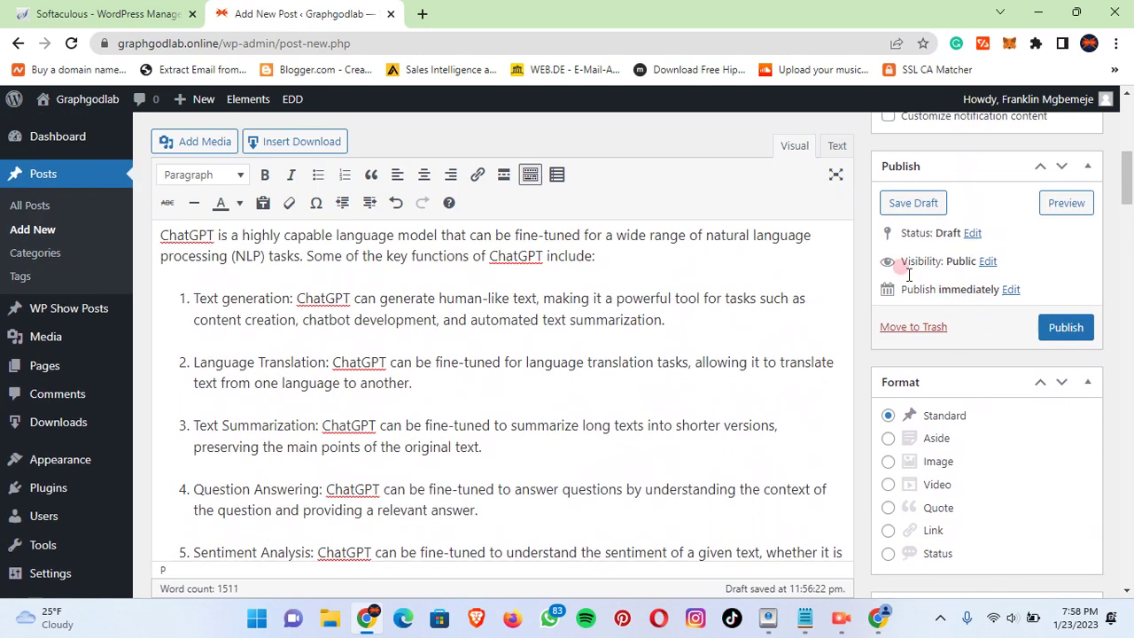
pyautogui.scroll(3, 669, 330)
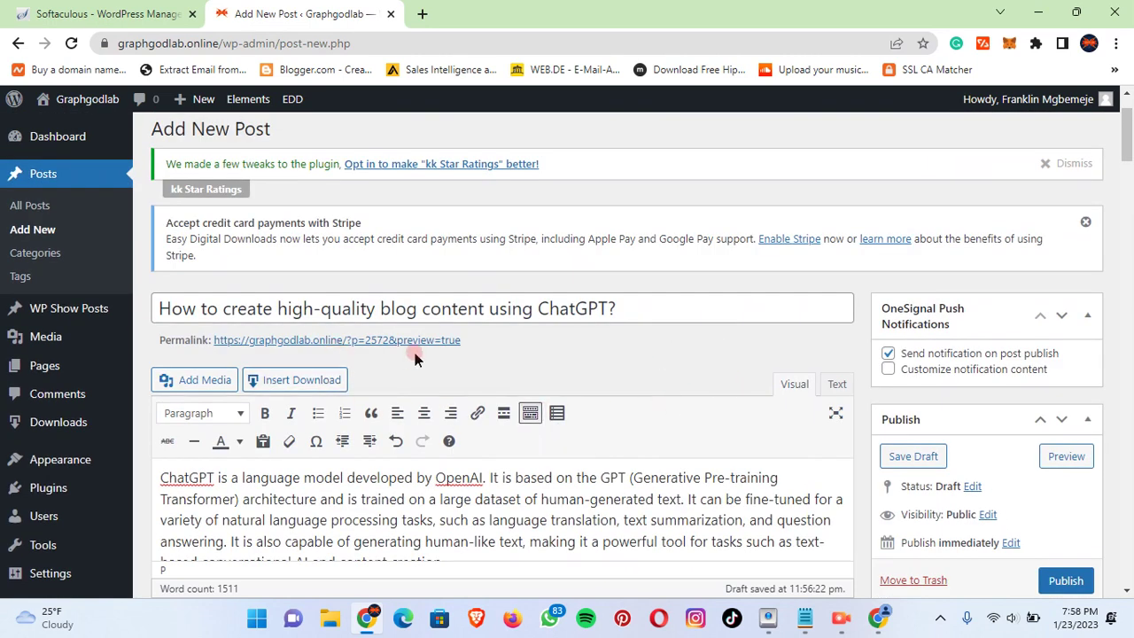
pyautogui.scroll(-1, 372, 403)
pyautogui.scroll(-2, 379, 409)
pyautogui.scroll(2, 266, 354)
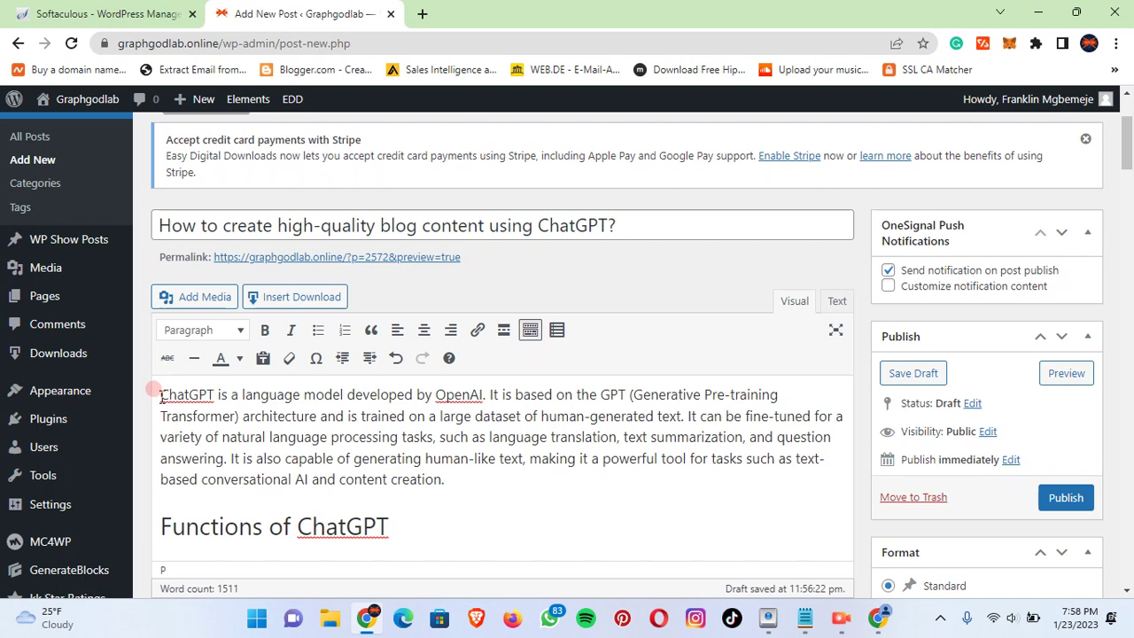
pyautogui.scroll(-7, 266, 421)
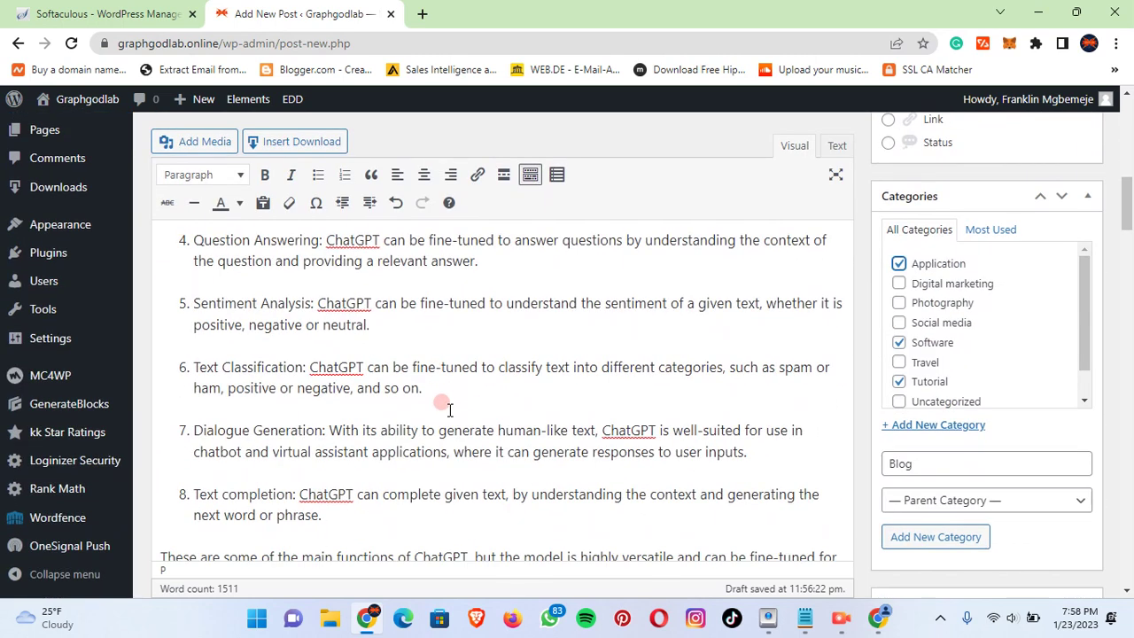
pyautogui.scroll(-3, 449, 409)
pyautogui.scroll(-10, 425, 396)
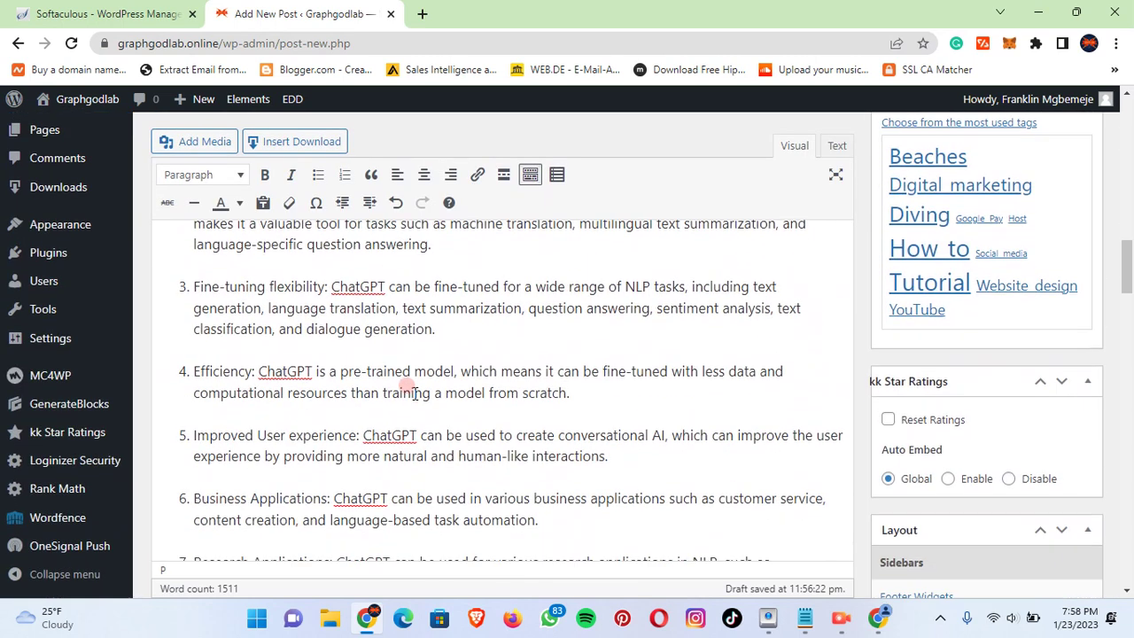
pyautogui.scroll(-8, 414, 396)
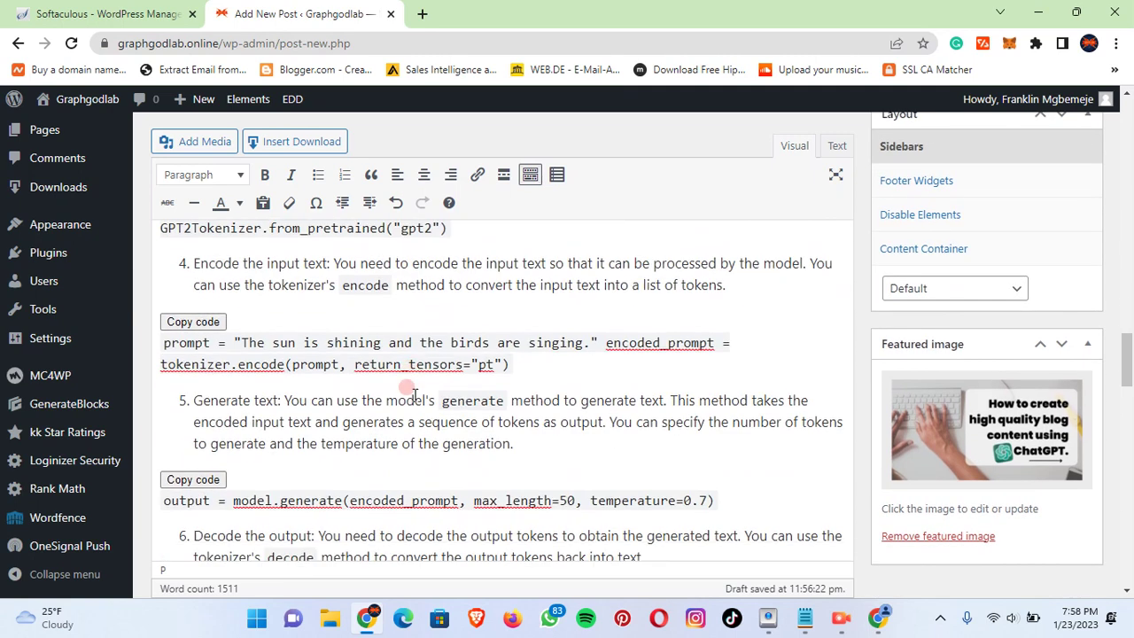
pyautogui.scroll(-4, 413, 396)
pyautogui.scroll(7, 451, 393)
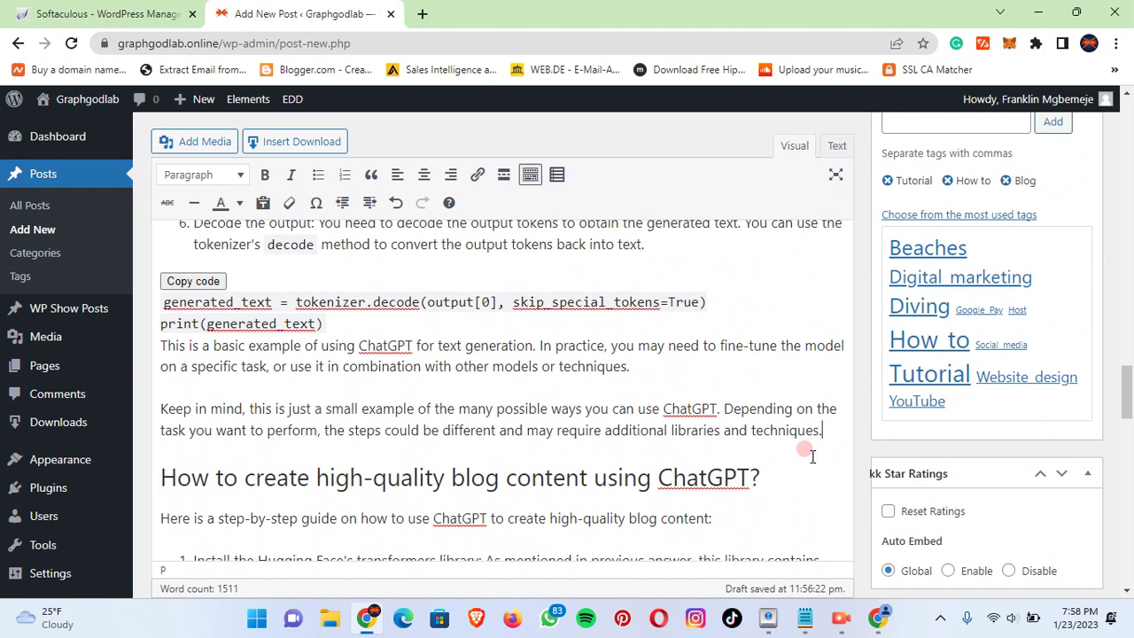
pyautogui.press('Return')
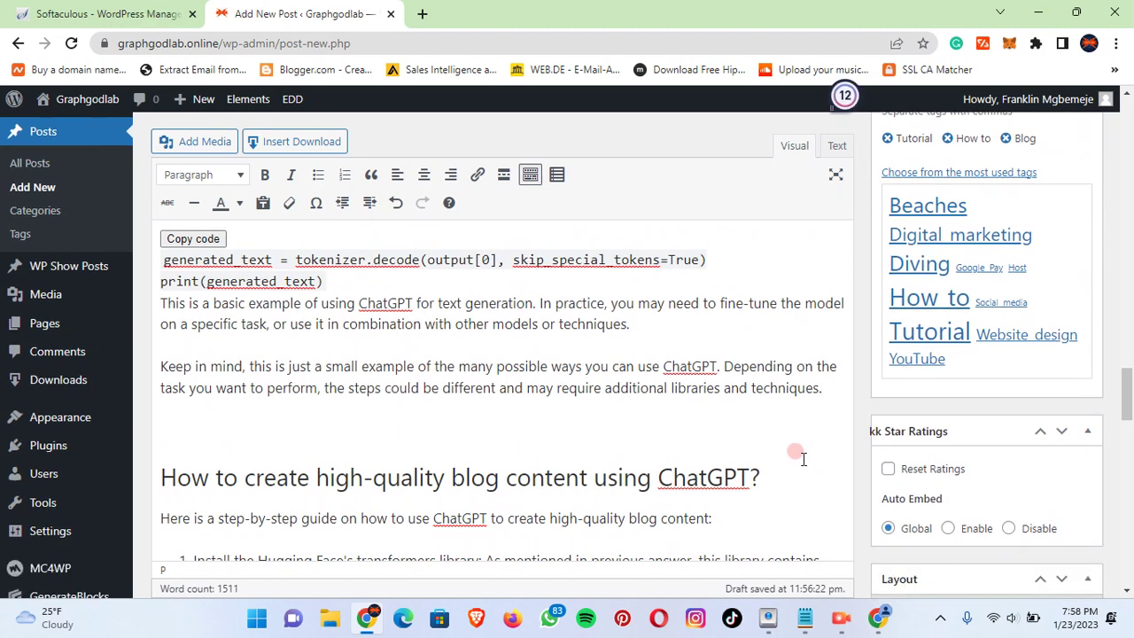
# Step: Select the image 2-4.png from the media library for the post body and title it "ChatGPT"
pyautogui.click(197, 141)
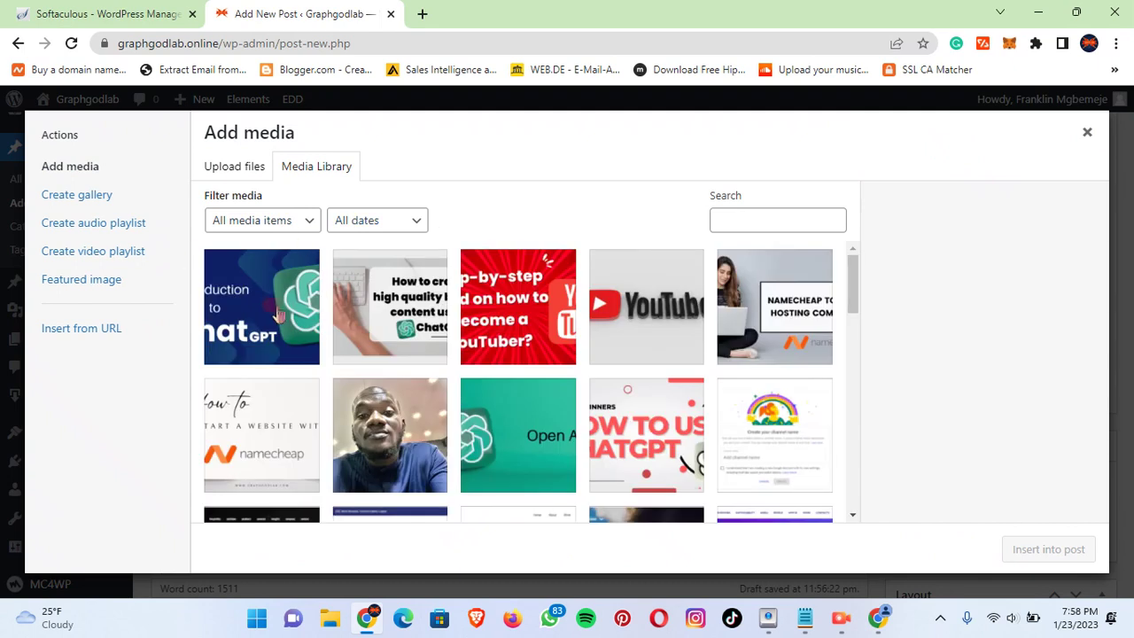
pyautogui.click(277, 315)
pyautogui.click(968, 458)
pyautogui.doubleClick(1008, 472)
pyautogui.write('Ch')
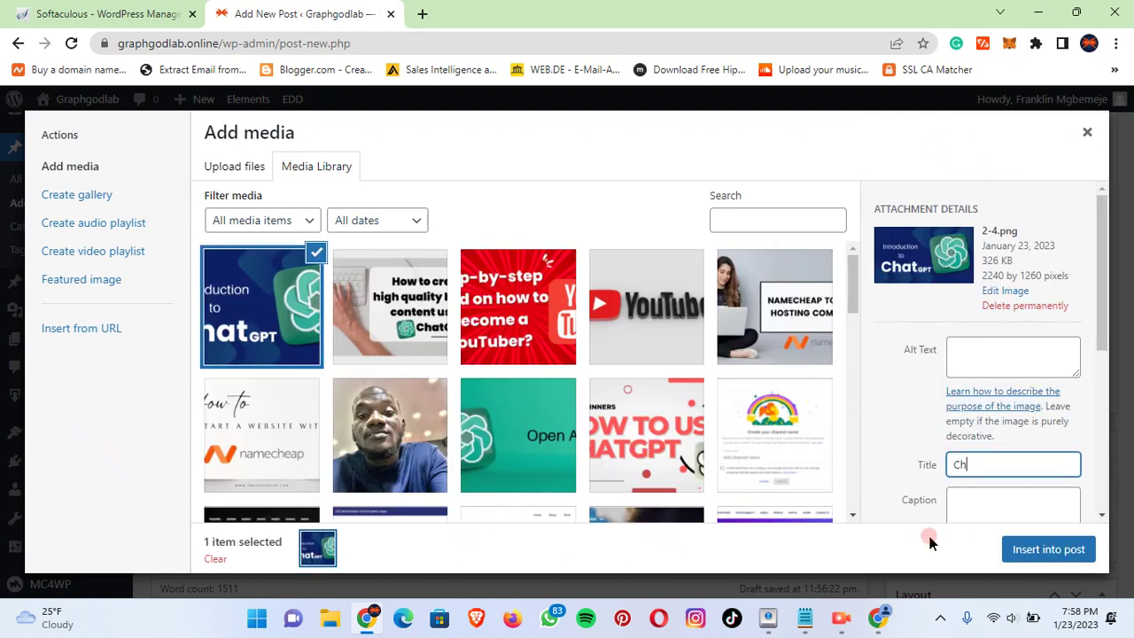
pyautogui.write('atGPTR')
pyautogui.press('BackSpace')
# Step: Copy the image's title "ChatGPT" into its alt text, caption and description
pyautogui.click(1041, 365)
pyautogui.doubleClick(981, 463)
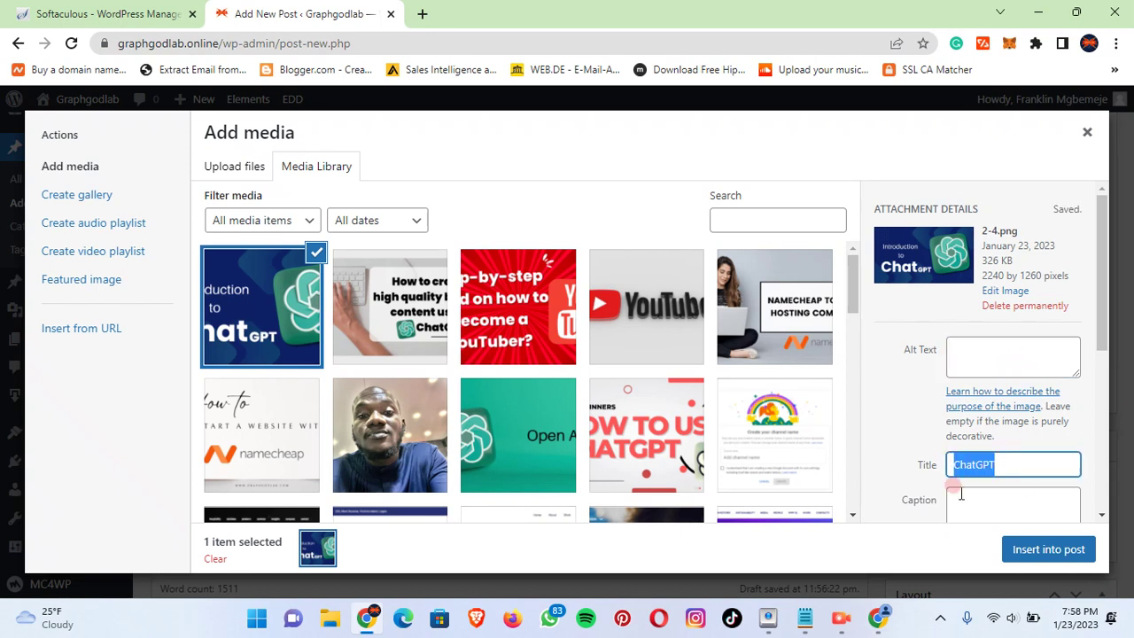
pyautogui.rightClick(971, 465)
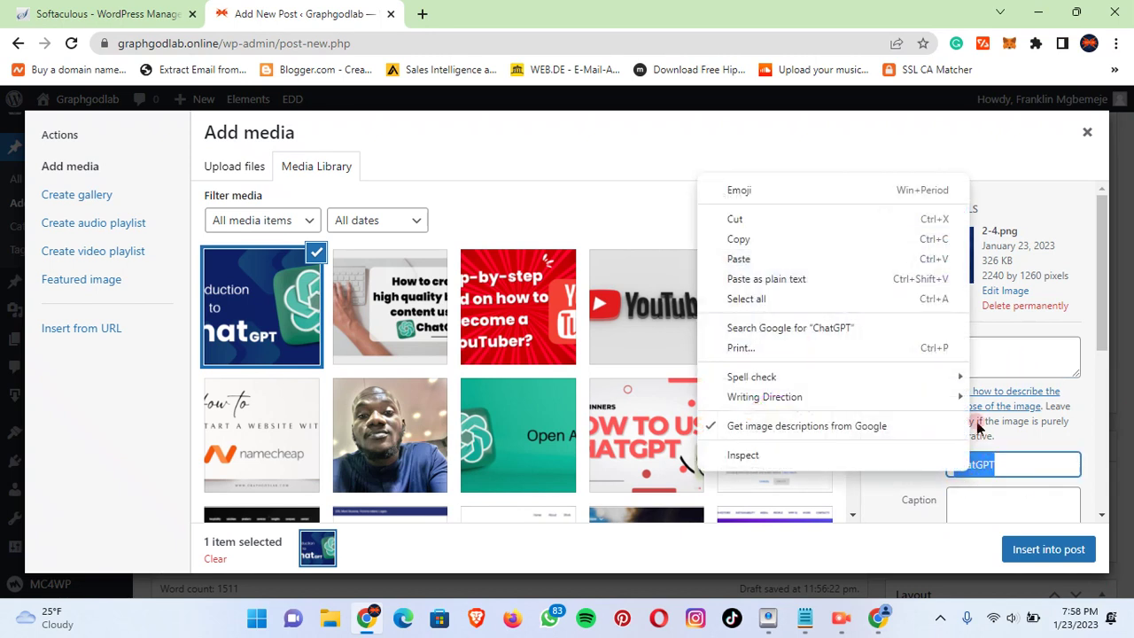
pyautogui.click(857, 246)
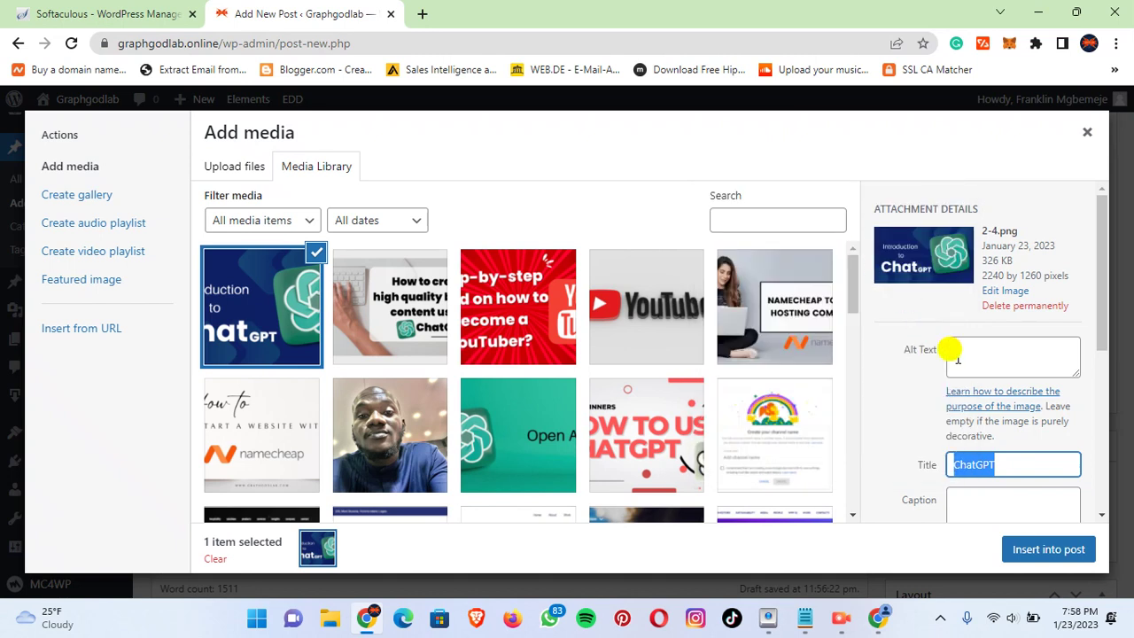
pyautogui.rightClick(949, 349)
pyautogui.click(842, 192)
pyautogui.scroll(-2, 979, 443)
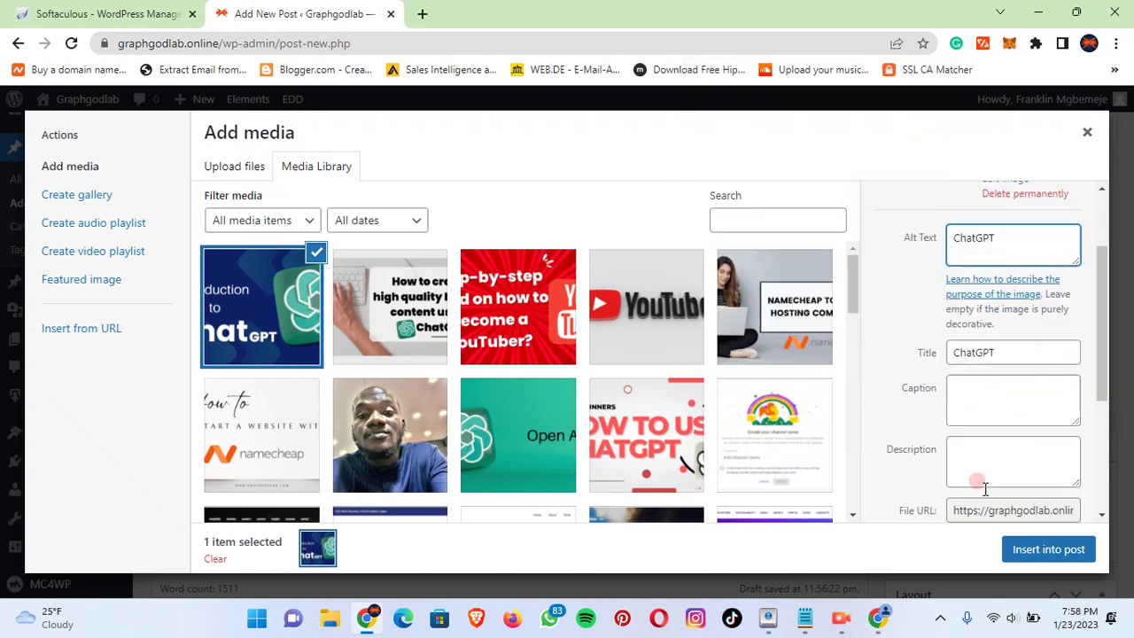
pyautogui.click(994, 345)
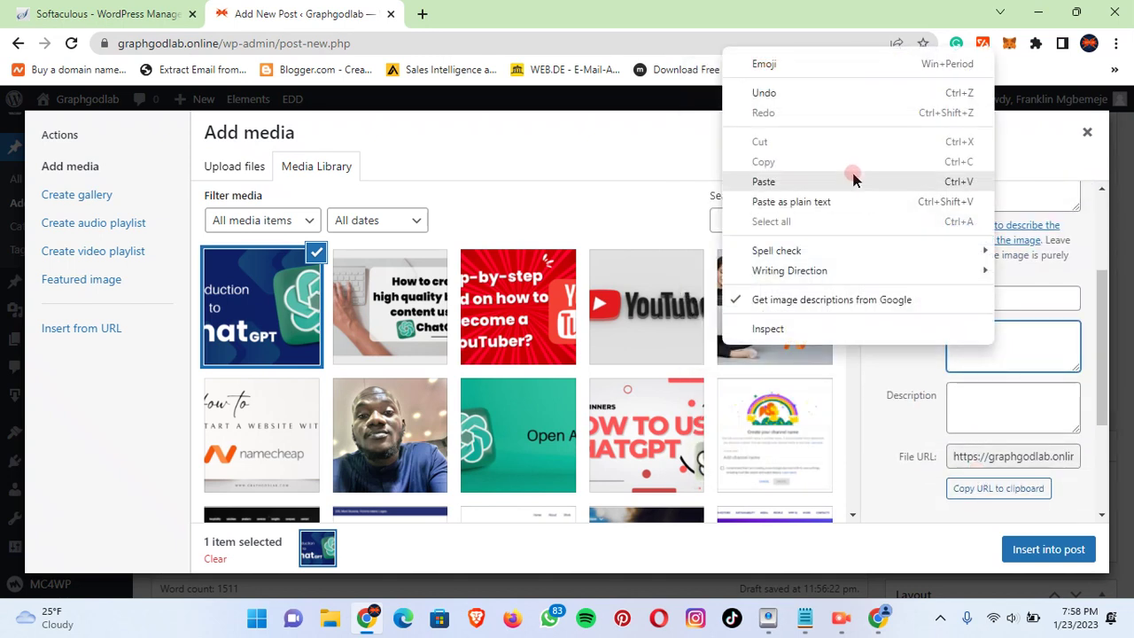
pyautogui.click(854, 180)
pyautogui.rightClick(980, 415)
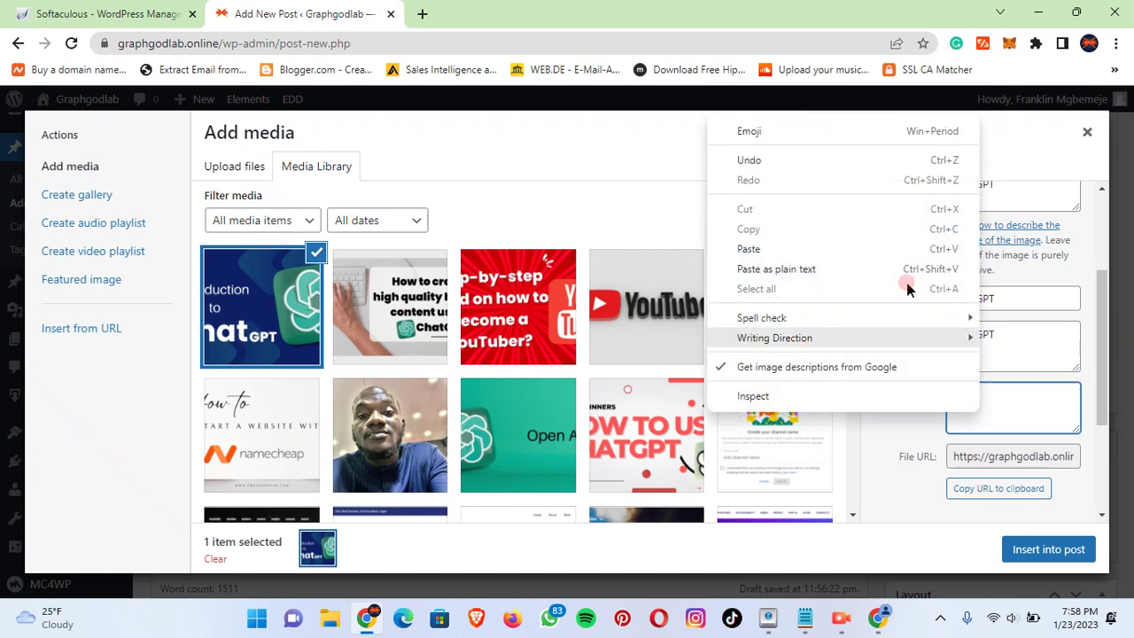
pyautogui.click(841, 247)
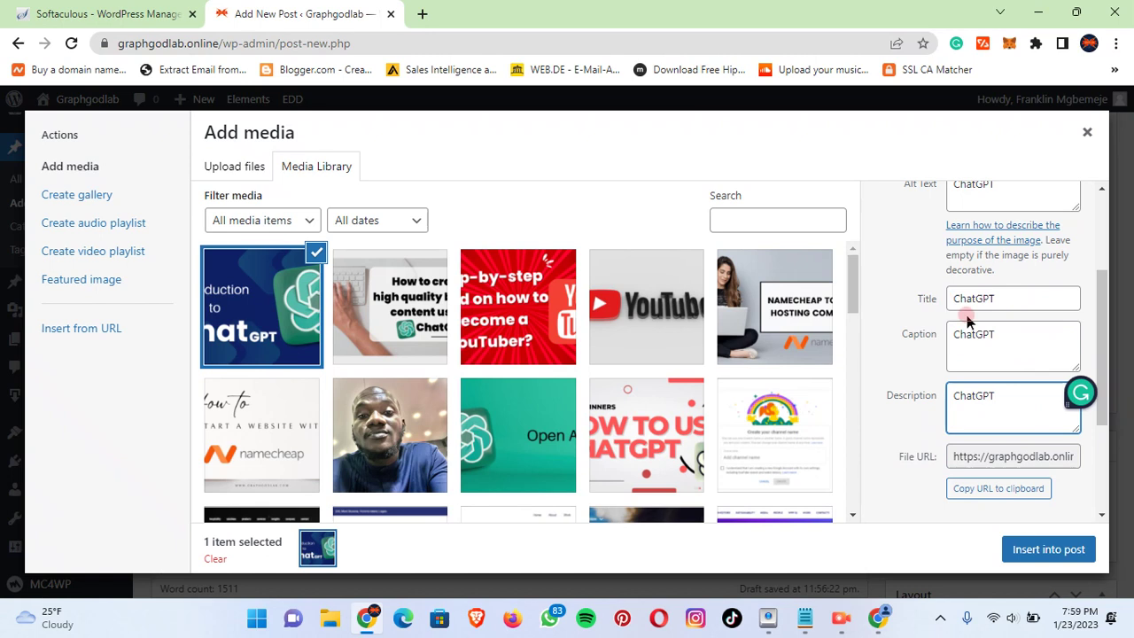
# Step: Insert the selected image into the post and align it to the center
pyautogui.click(1048, 551)
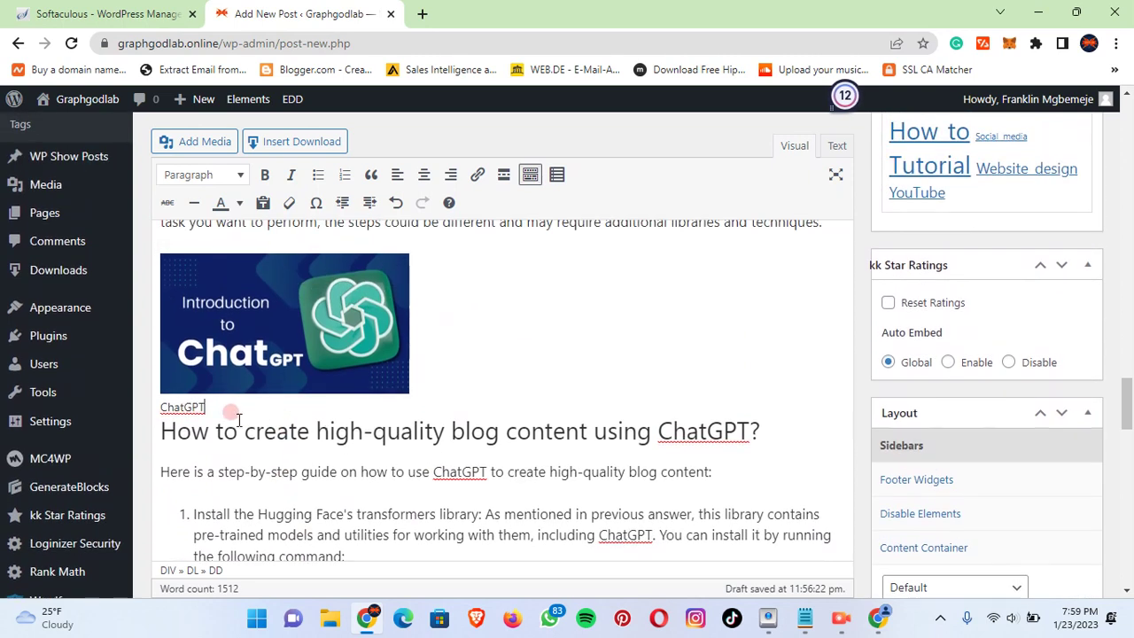
pyautogui.scroll(1, 332, 329)
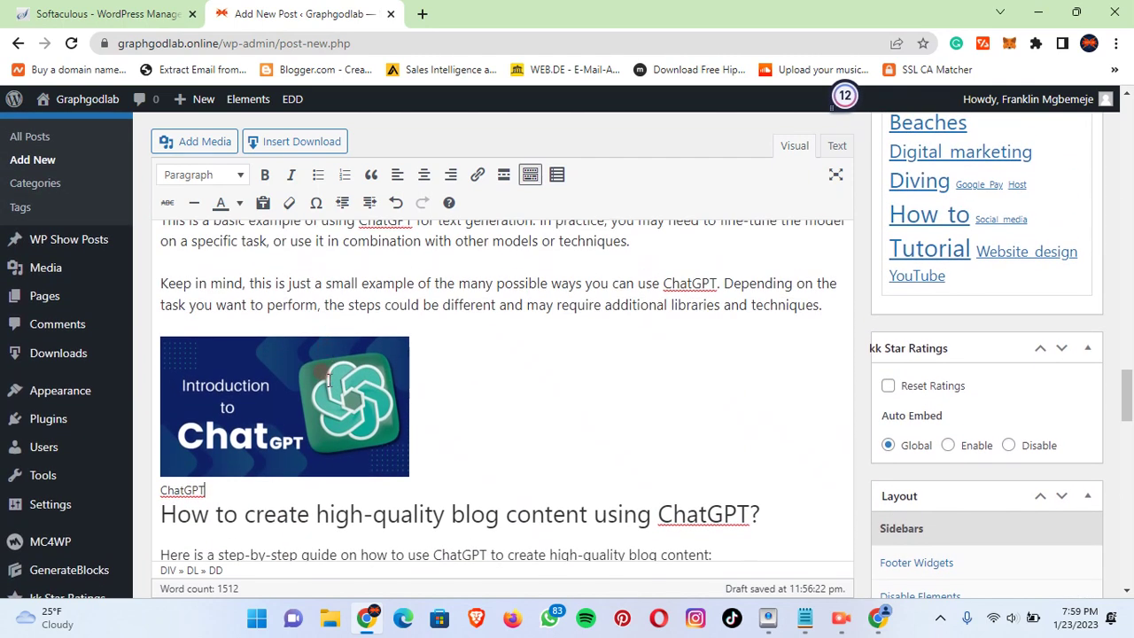
pyautogui.click(328, 384)
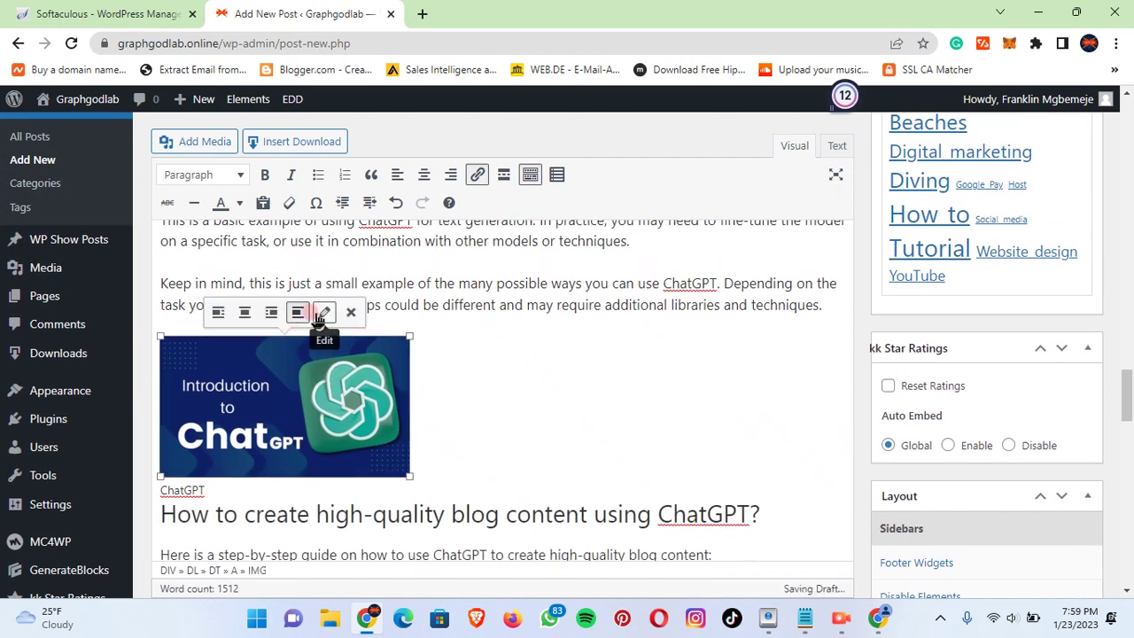
pyautogui.click(246, 313)
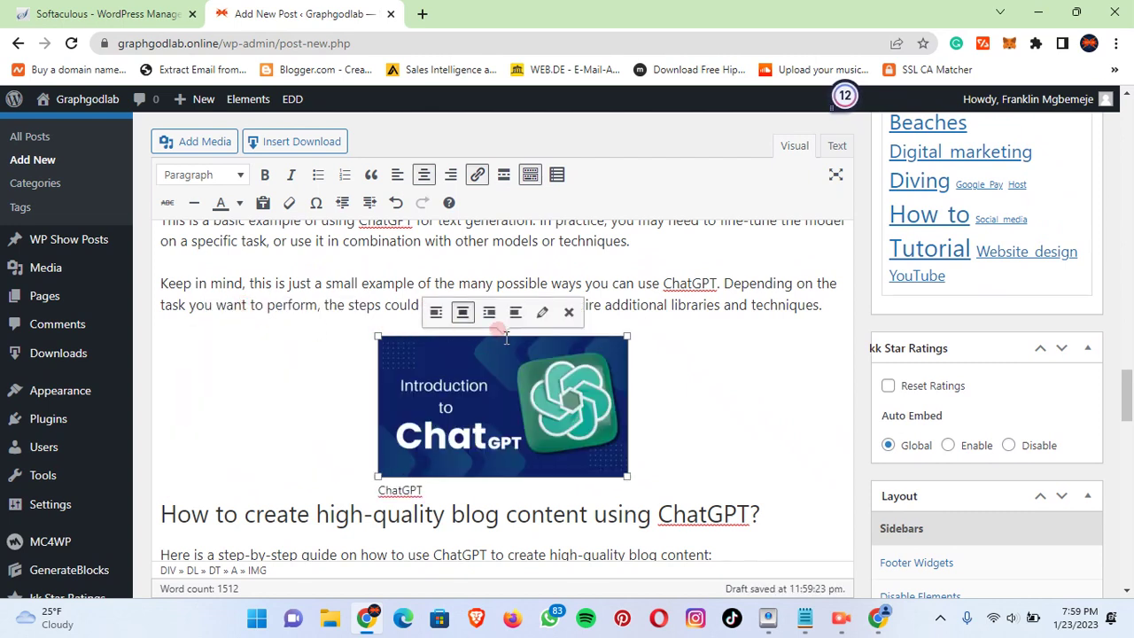
# Step: Set the inserted image's display size to Full Size – 2240 × 1260 and update it
pyautogui.click(542, 312)
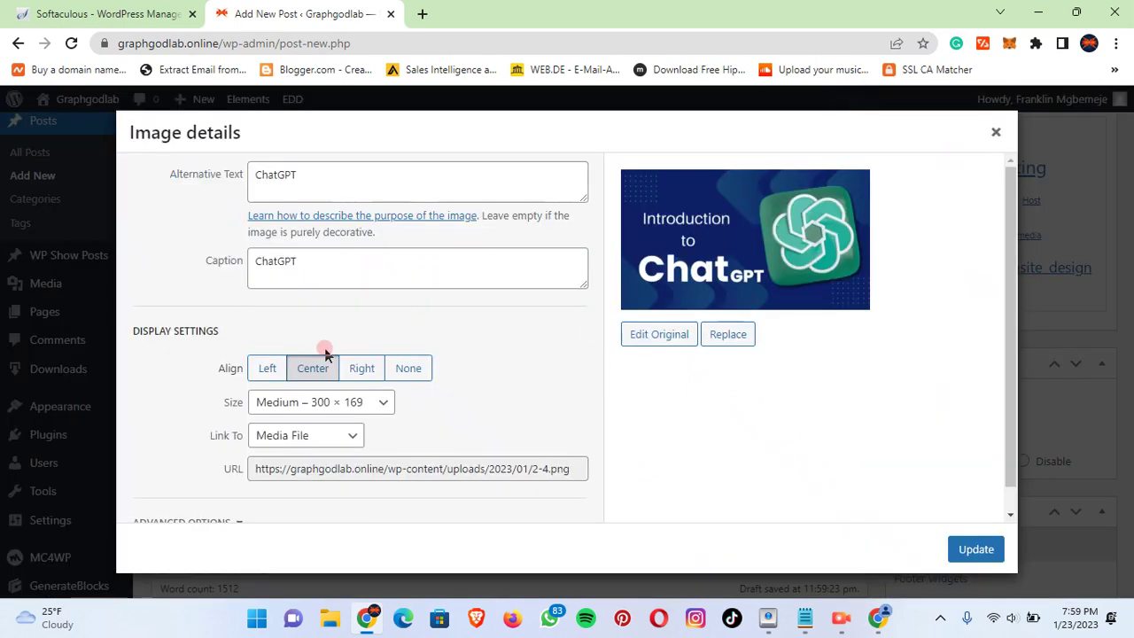
pyautogui.click(380, 402)
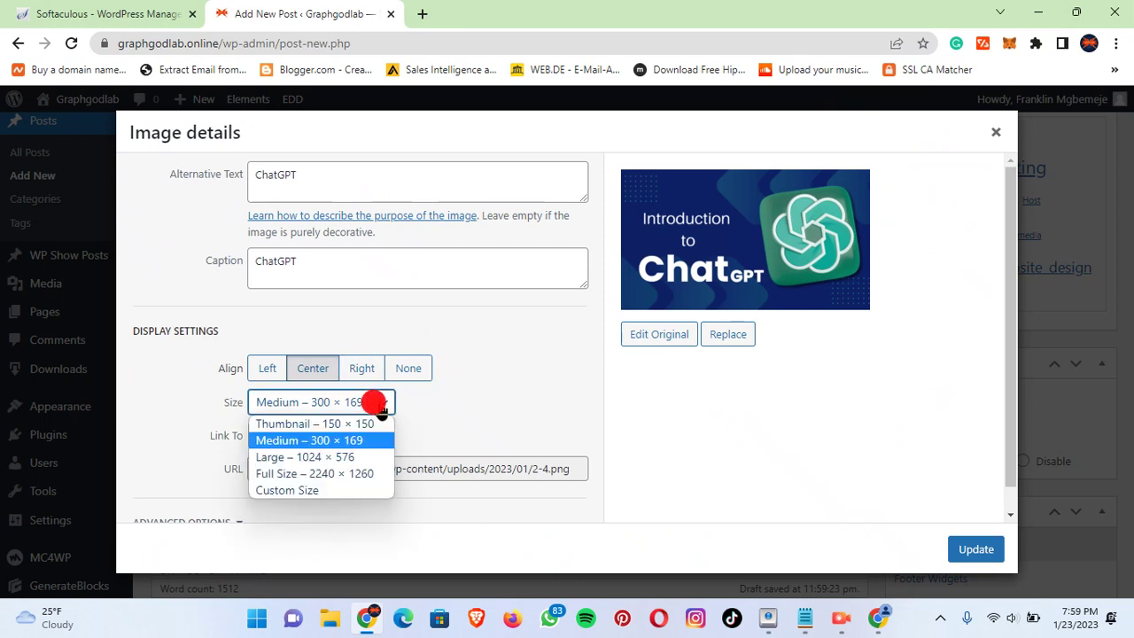
pyautogui.click(334, 473)
pyautogui.click(975, 549)
pyautogui.scroll(-4, 645, 382)
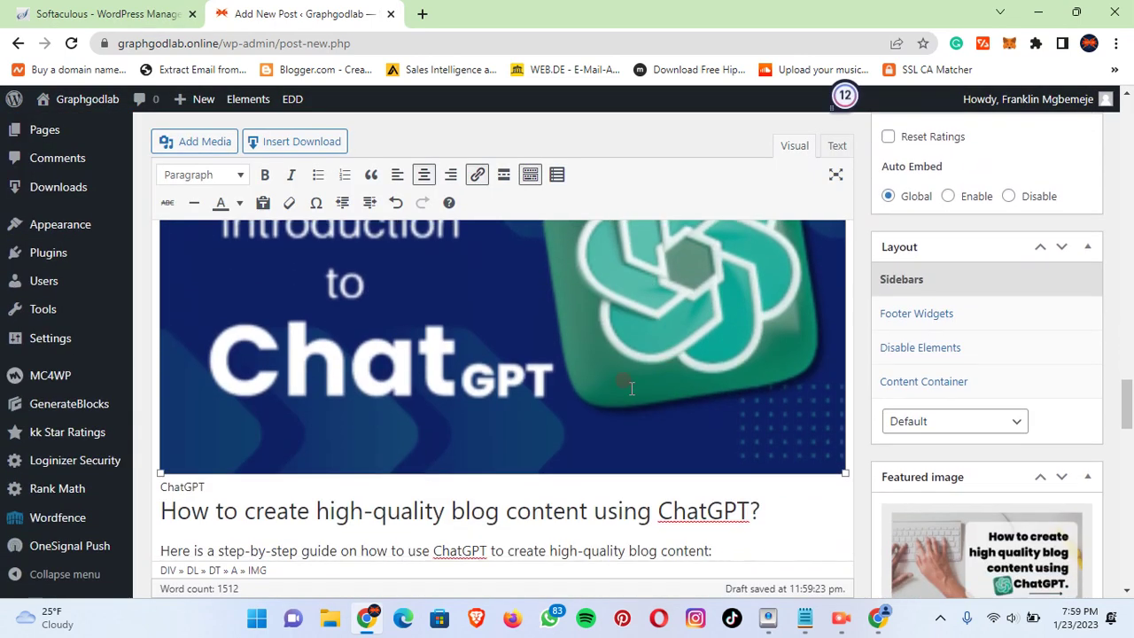
pyautogui.scroll(5, 620, 407)
pyautogui.scroll(-2, 611, 412)
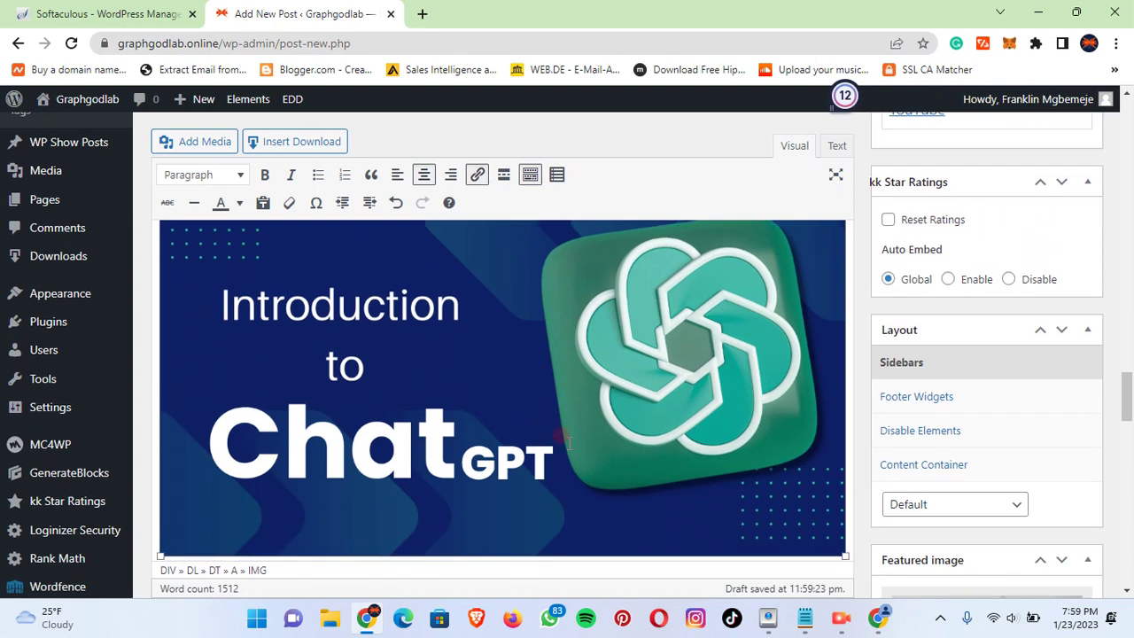
# Step: Check the rest of the post's content and publish the post
pyautogui.scroll(-4, 771, 375)
pyautogui.scroll(-15, 773, 375)
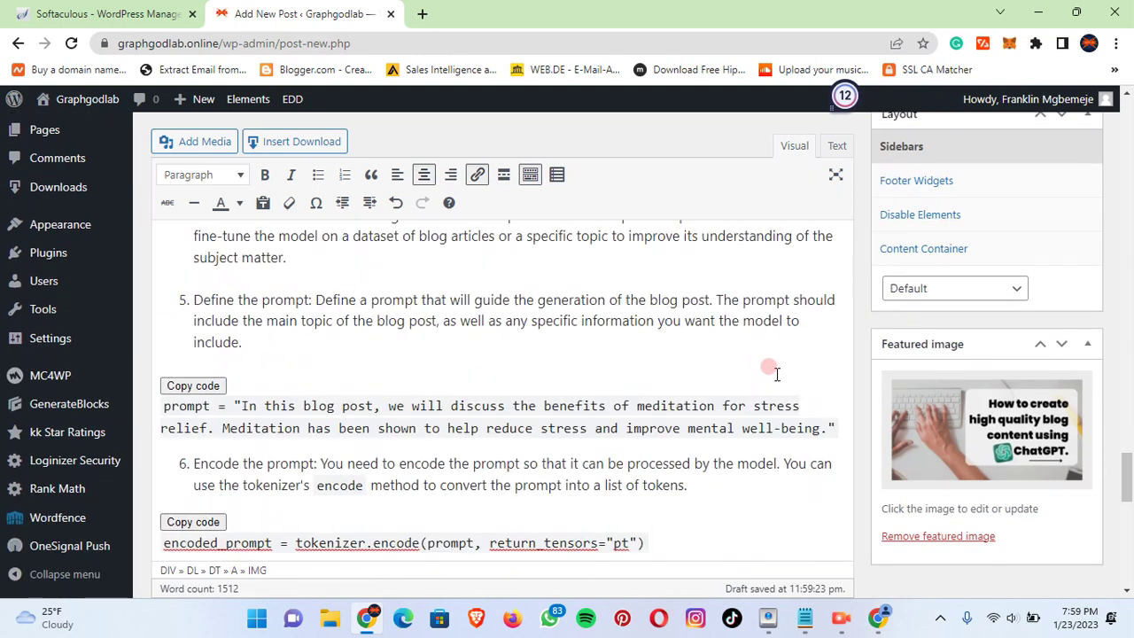
pyautogui.scroll(-1, 550, 408)
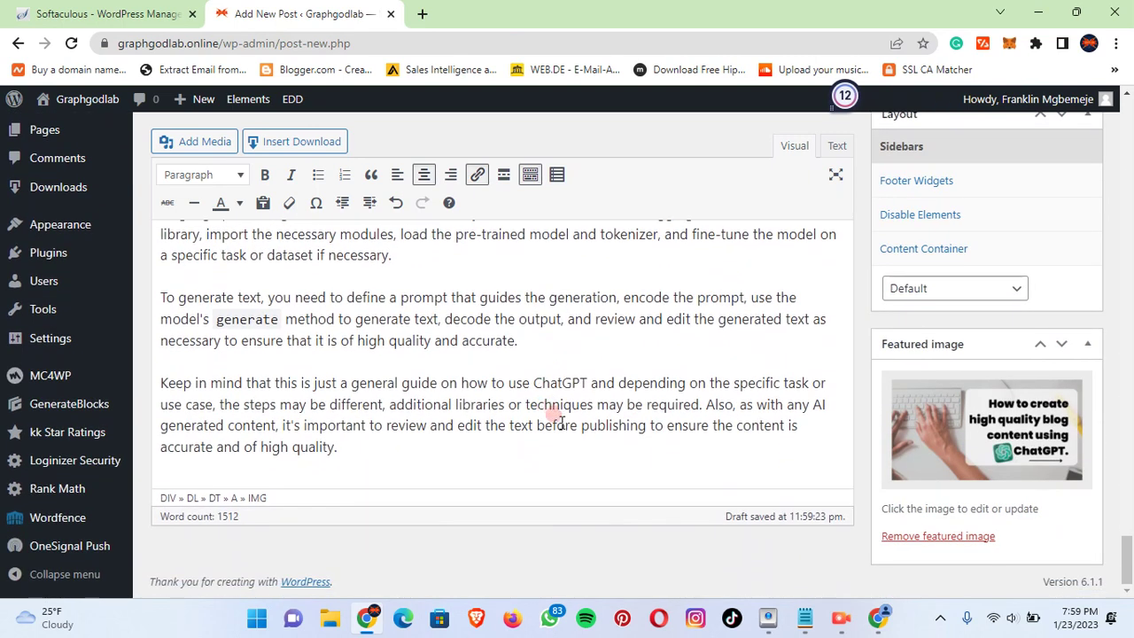
pyautogui.scroll(20, 521, 467)
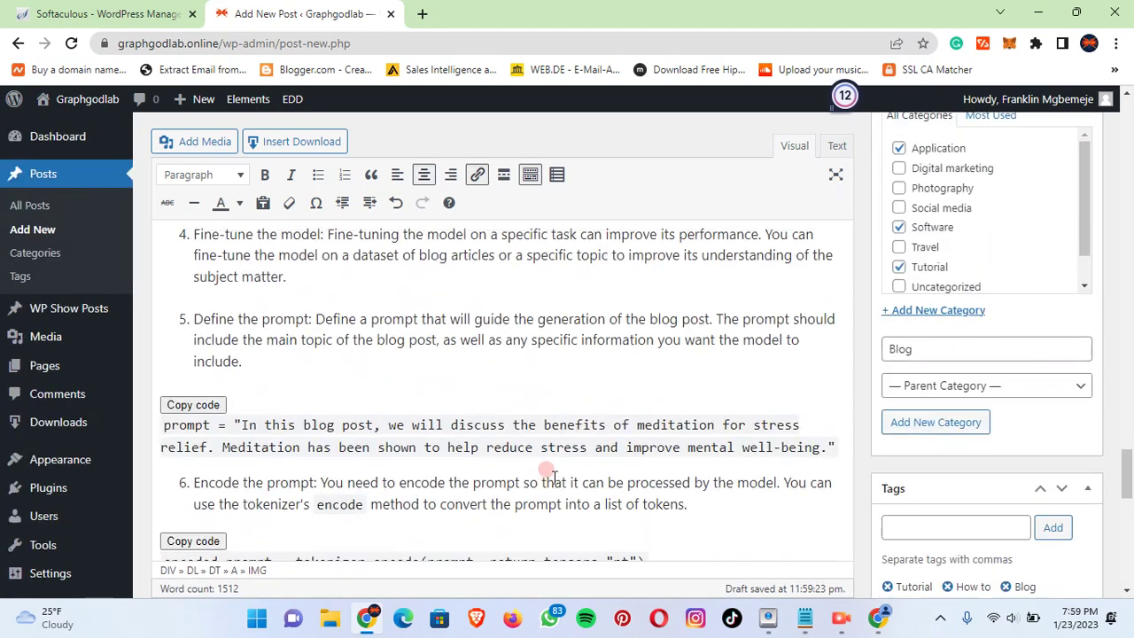
pyautogui.scroll(15, 574, 469)
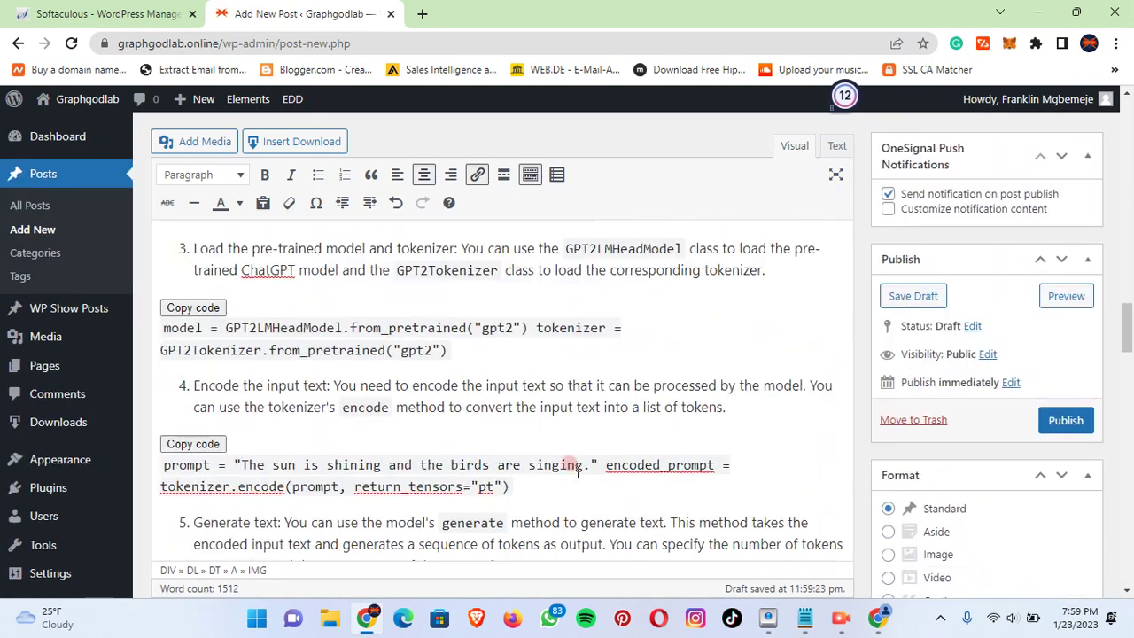
pyautogui.scroll(15, 574, 480)
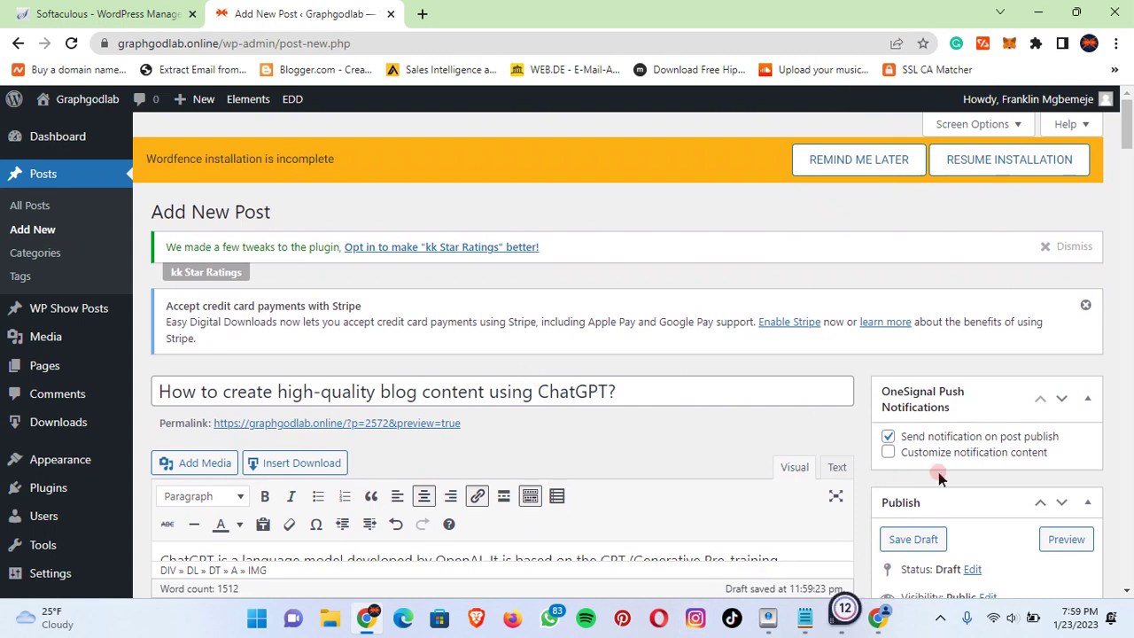
pyautogui.scroll(-2, 1038, 474)
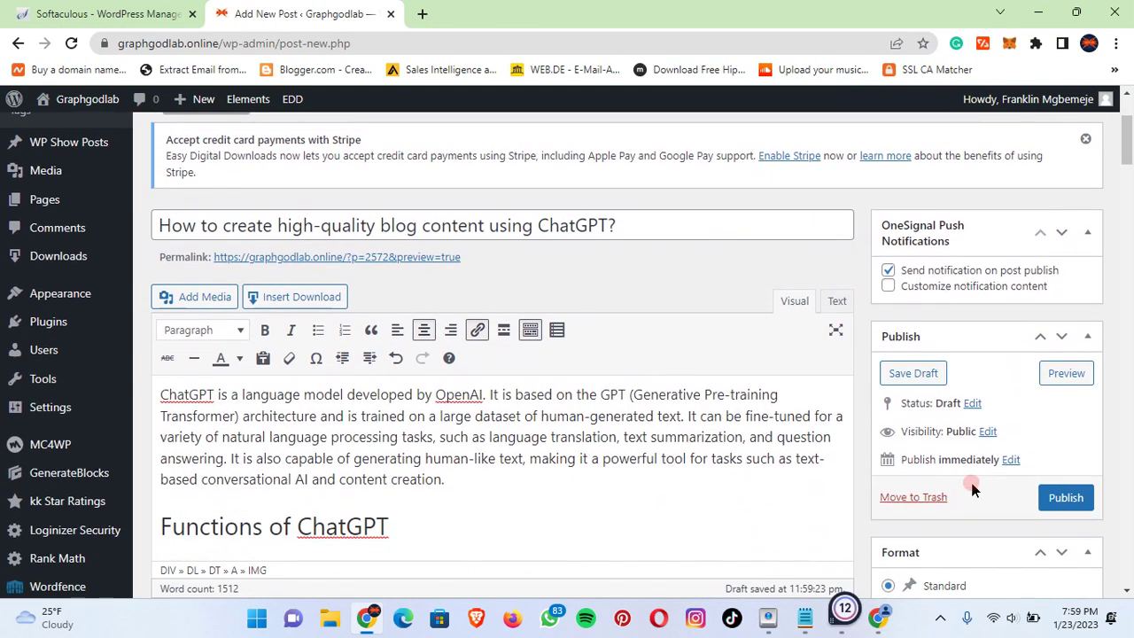
pyautogui.click(1066, 498)
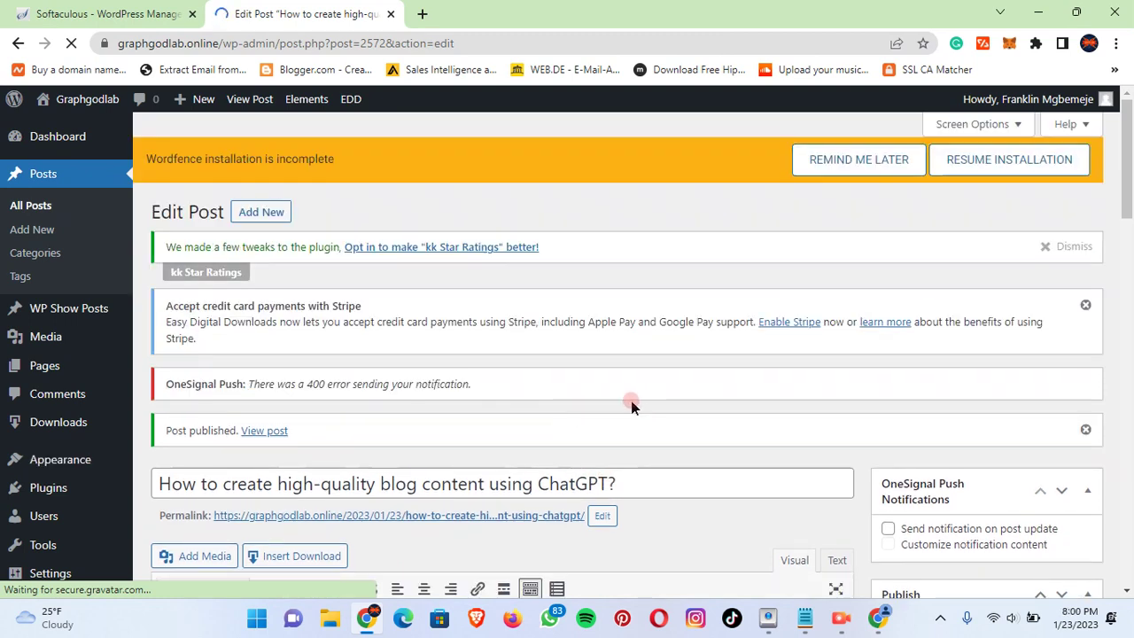
# Step: Open the newly published post in a new browser tab and switch to that tab
pyautogui.rightClick(254, 430)
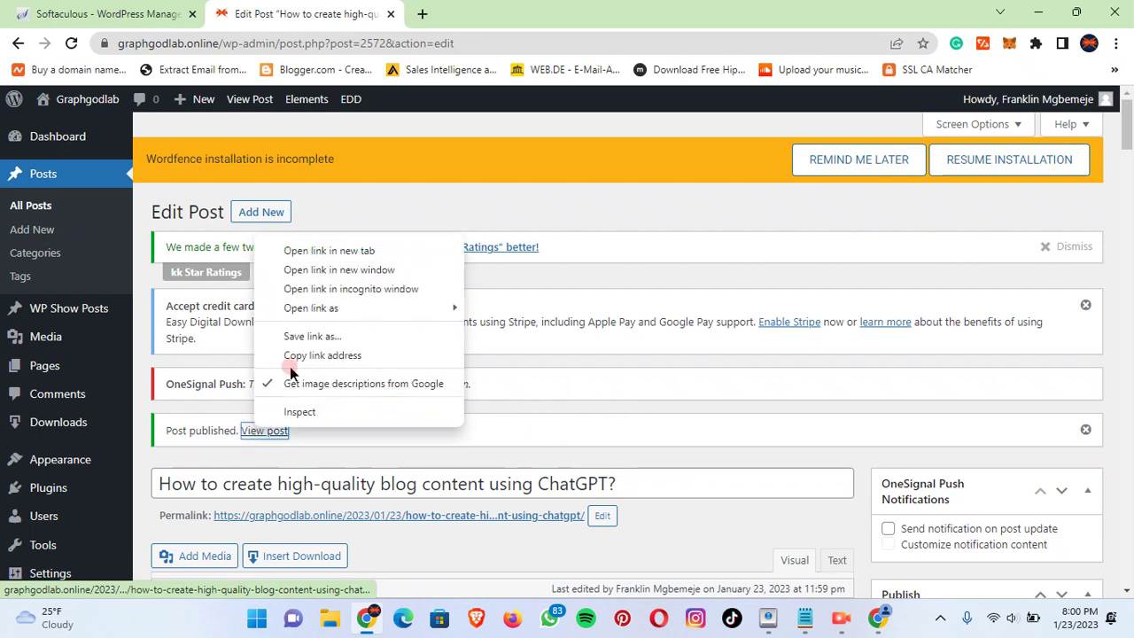
pyautogui.click(290, 251)
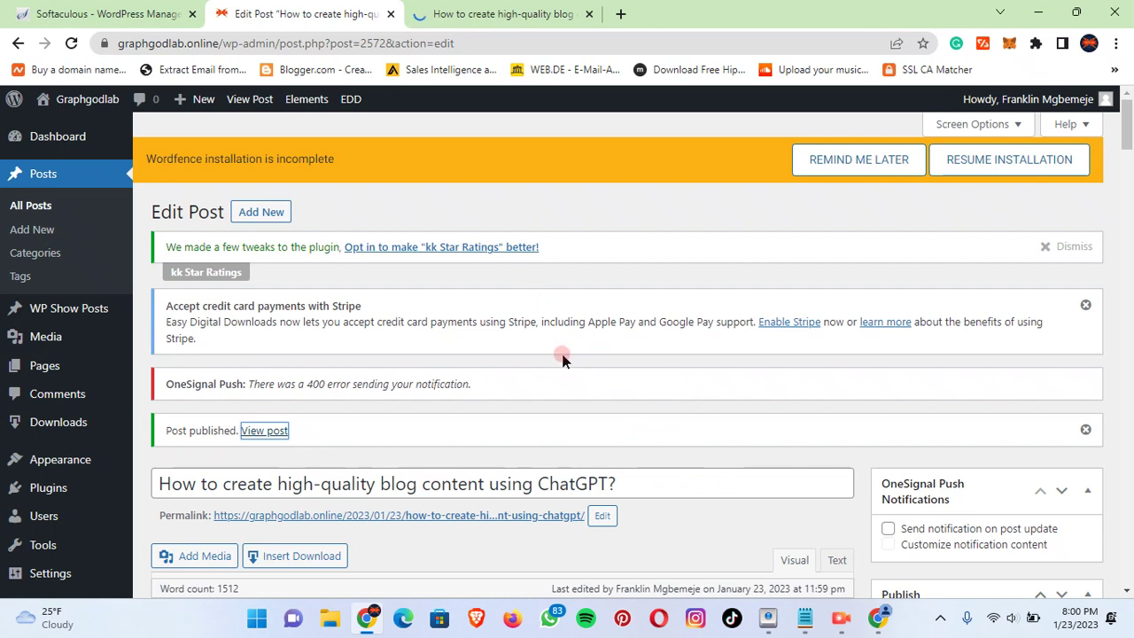
pyautogui.scroll(-7, 561, 357)
pyautogui.click(474, 14)
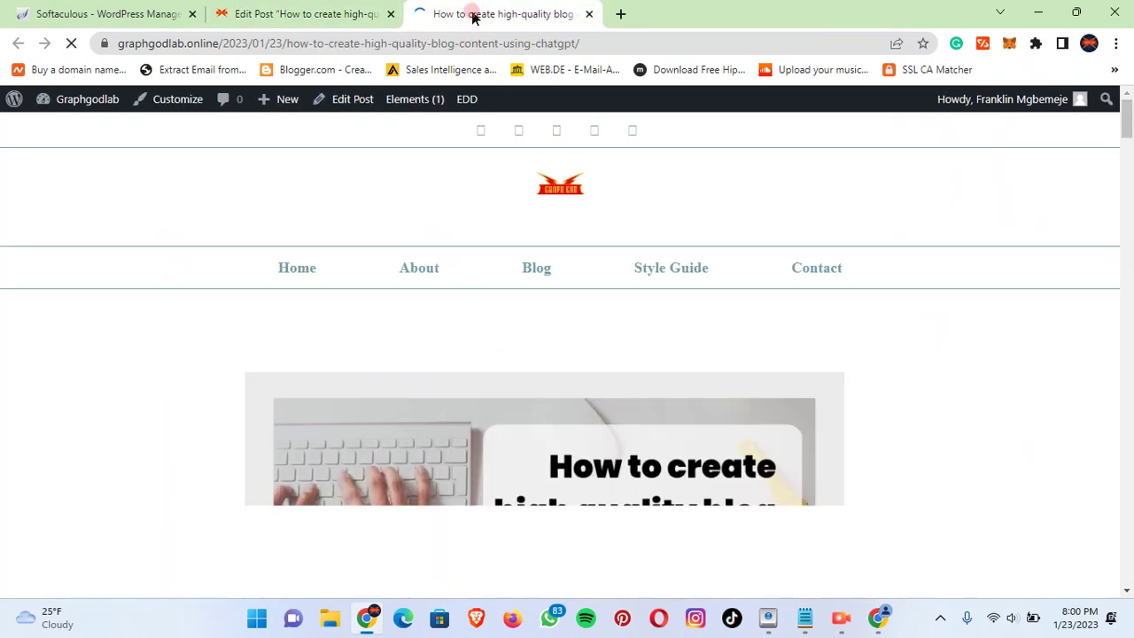
# Step: Check the published post's featured image and title, and rate the post five stars
pyautogui.scroll(-2, 554, 269)
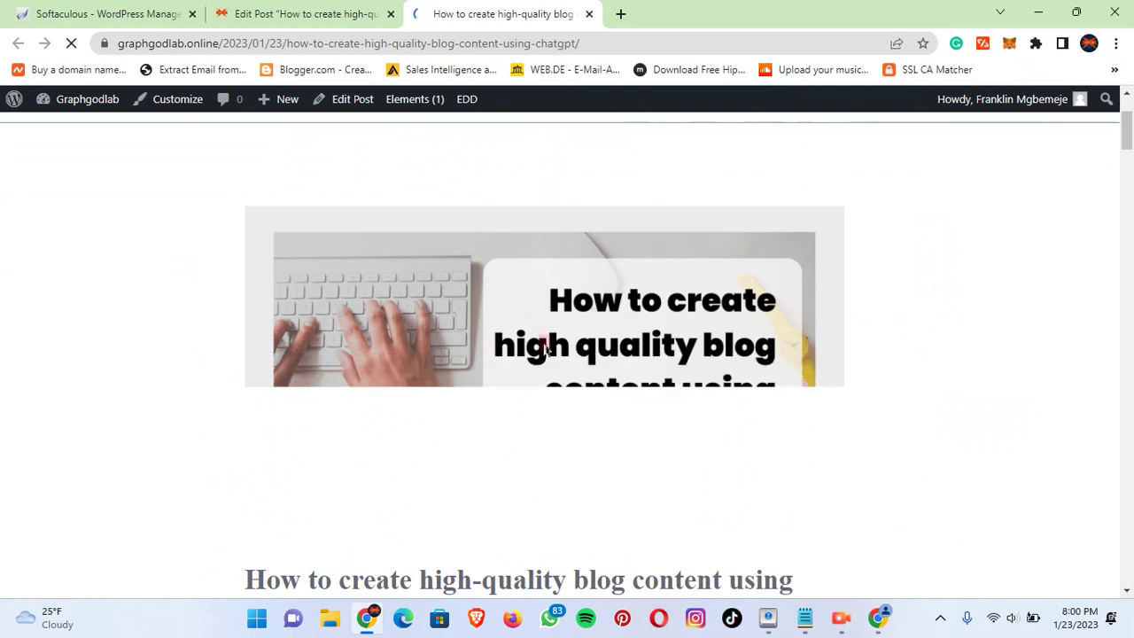
pyautogui.scroll(2, 536, 411)
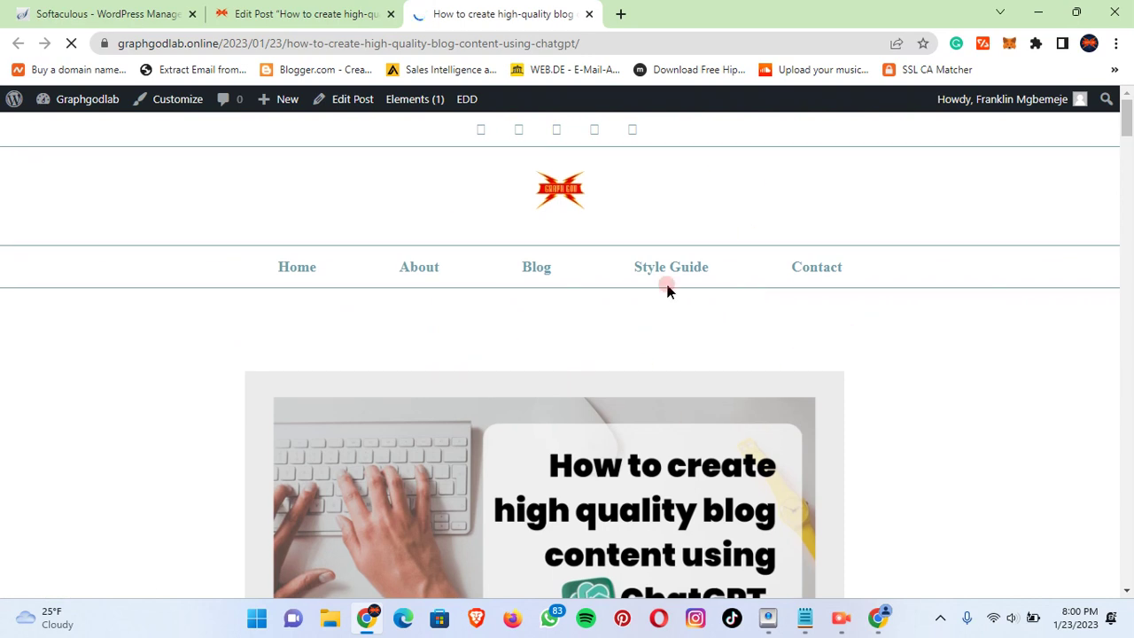
pyautogui.scroll(-4, 632, 355)
pyautogui.scroll(-2, 578, 392)
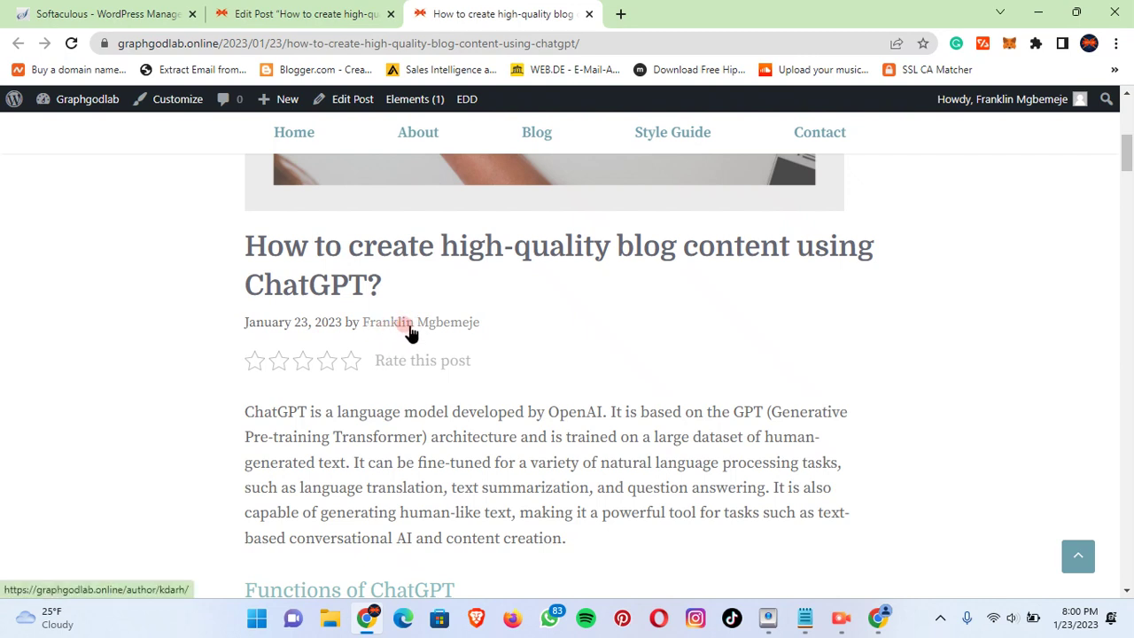
pyautogui.click(350, 364)
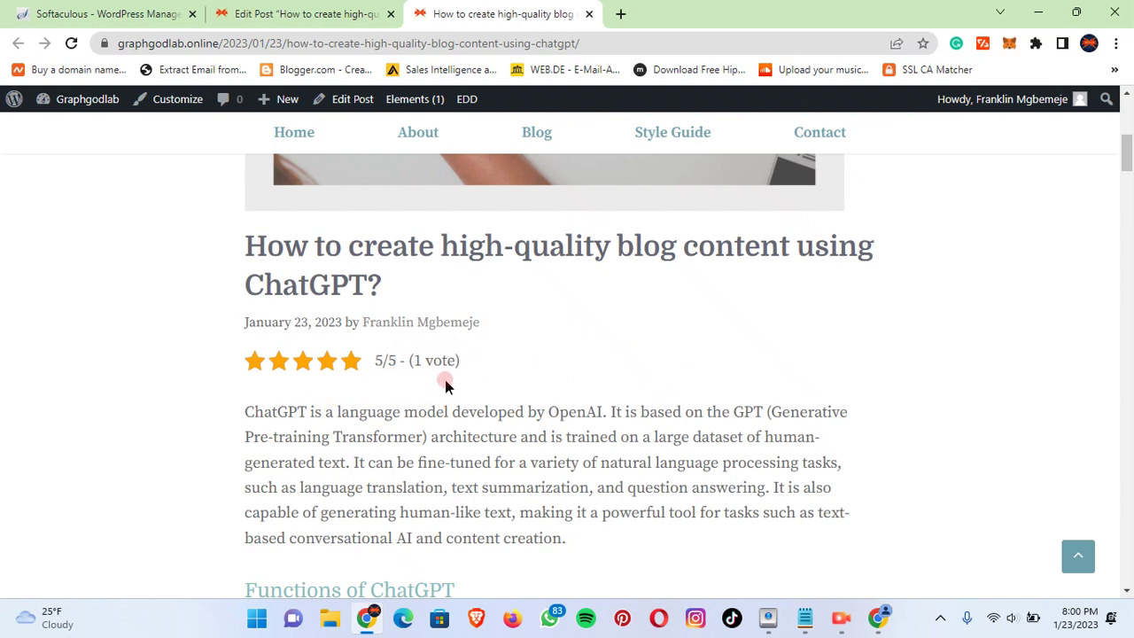
# Step: Review the published post's sections, code examples and ChatGPT image down to its categories, tags and comment form
pyautogui.scroll(-4, 466, 363)
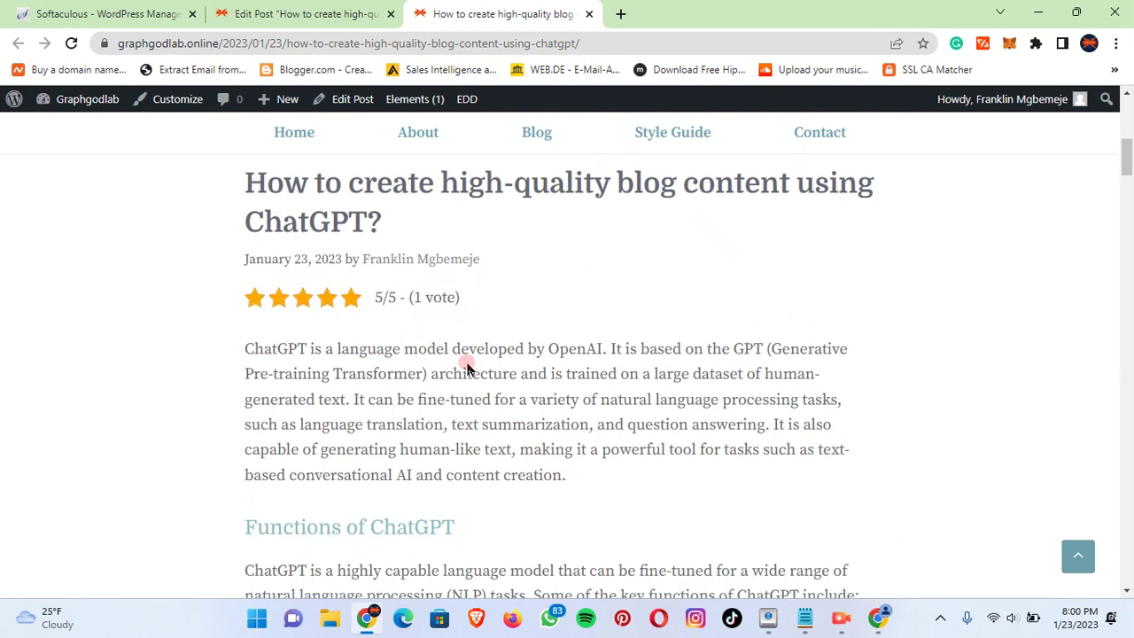
pyautogui.scroll(-9, 689, 322)
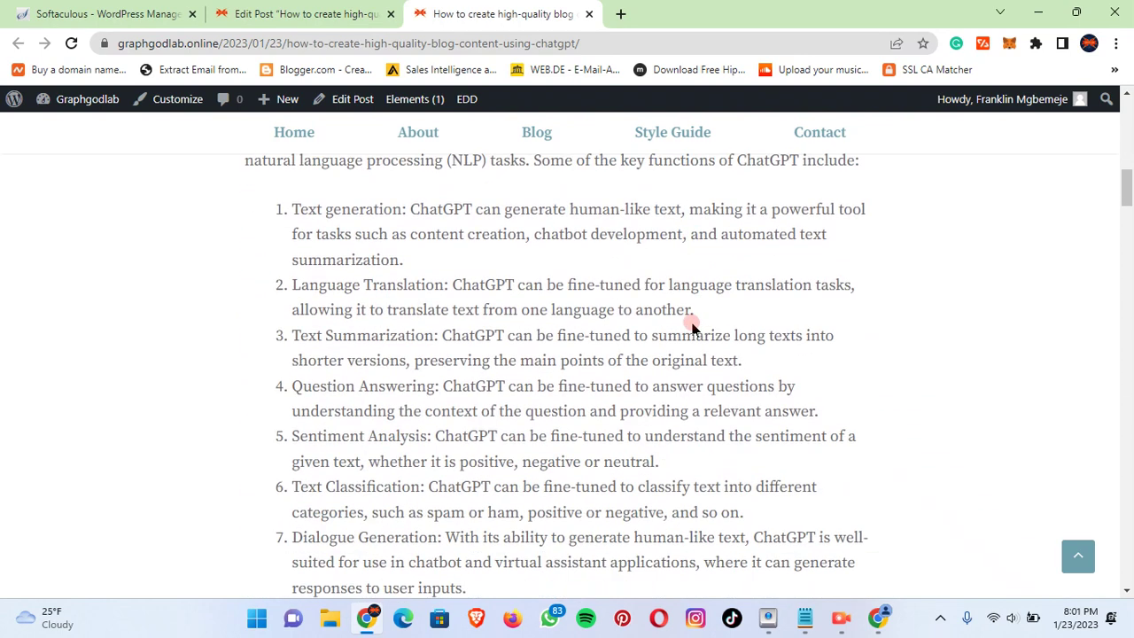
pyautogui.scroll(-8, 692, 325)
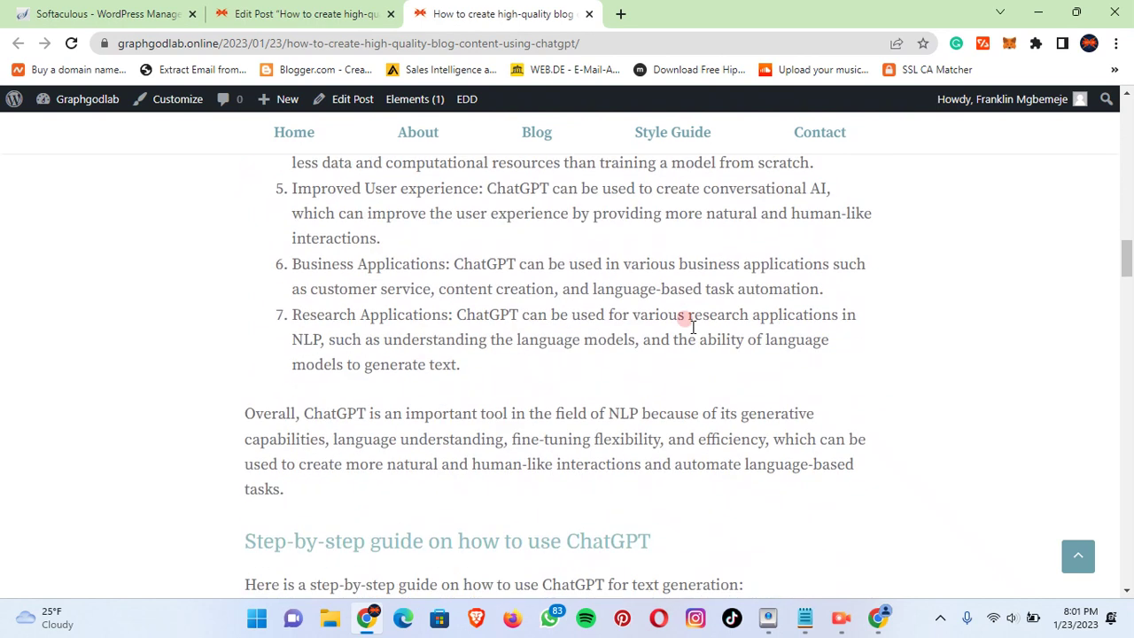
pyautogui.scroll(-2, 690, 333)
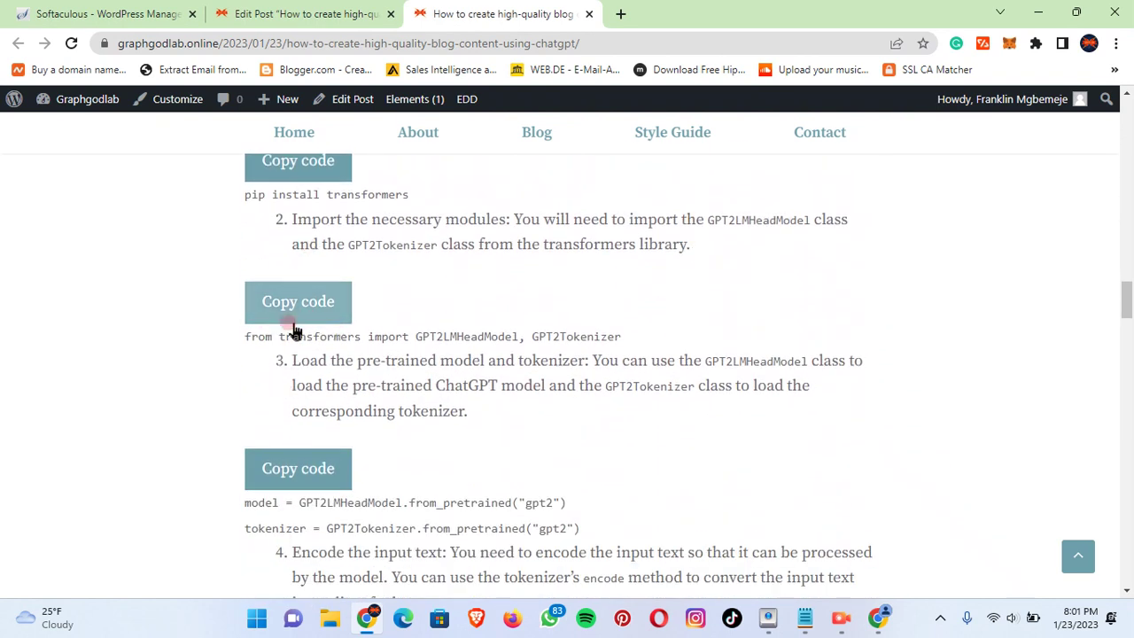
pyautogui.scroll(-3, 301, 328)
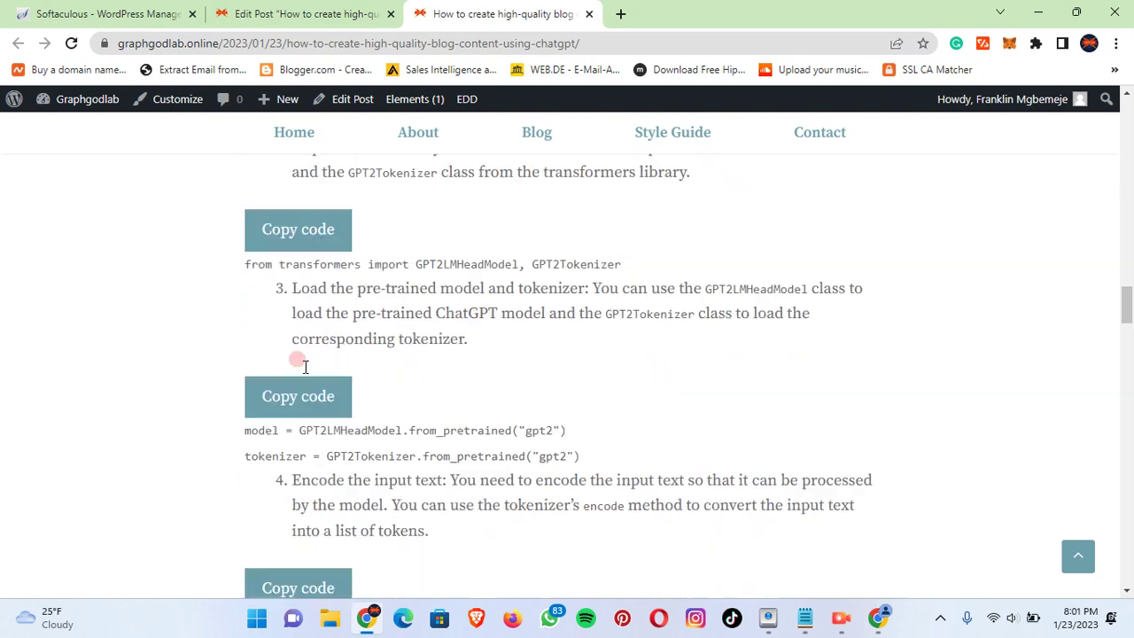
pyautogui.scroll(-10, 331, 384)
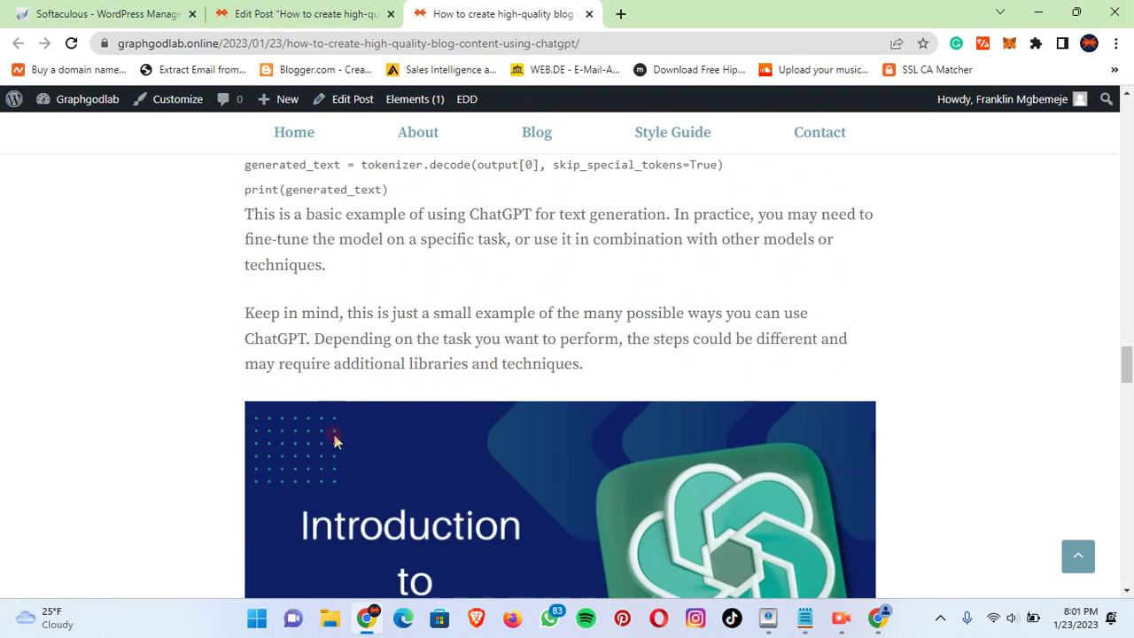
pyautogui.scroll(-3, 620, 363)
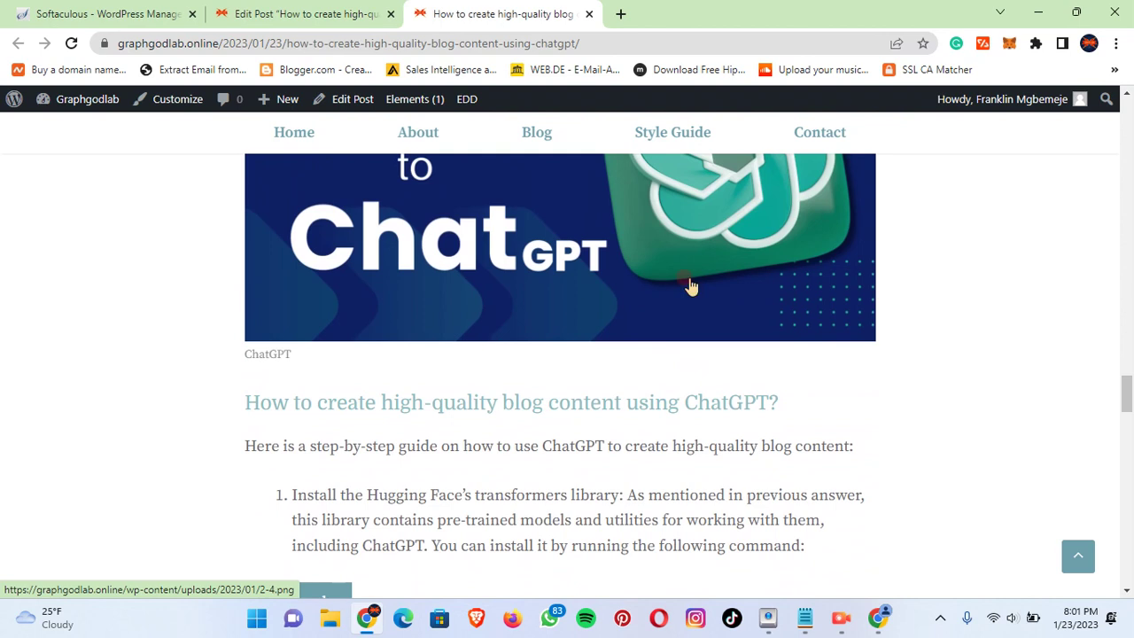
pyautogui.scroll(3, 607, 282)
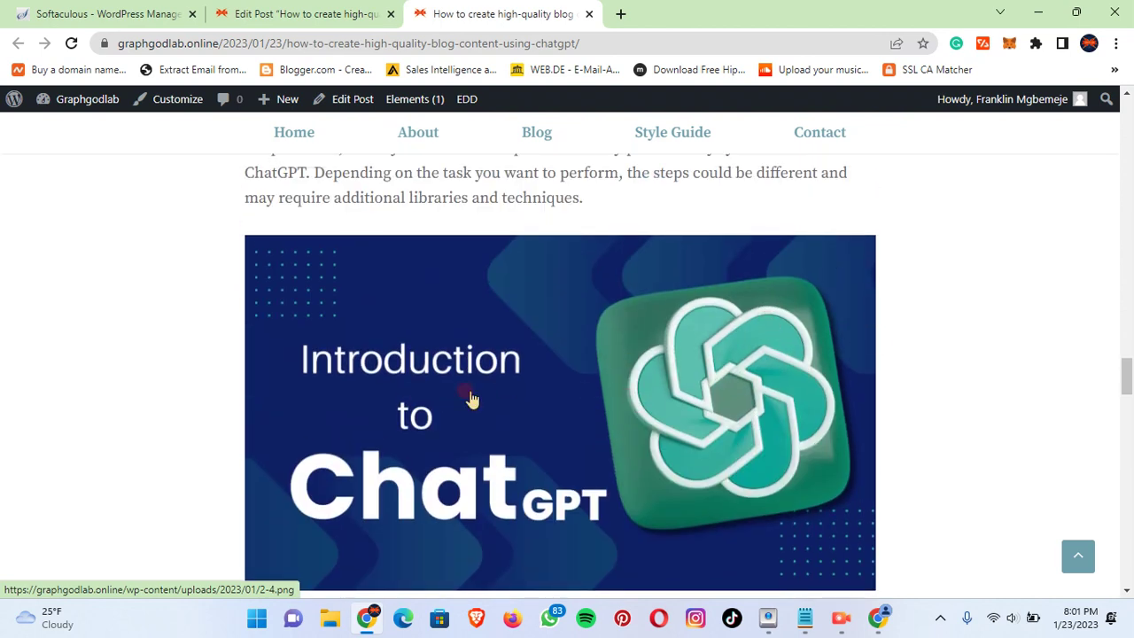
pyautogui.scroll(-1, 704, 370)
pyautogui.scroll(-2, 426, 338)
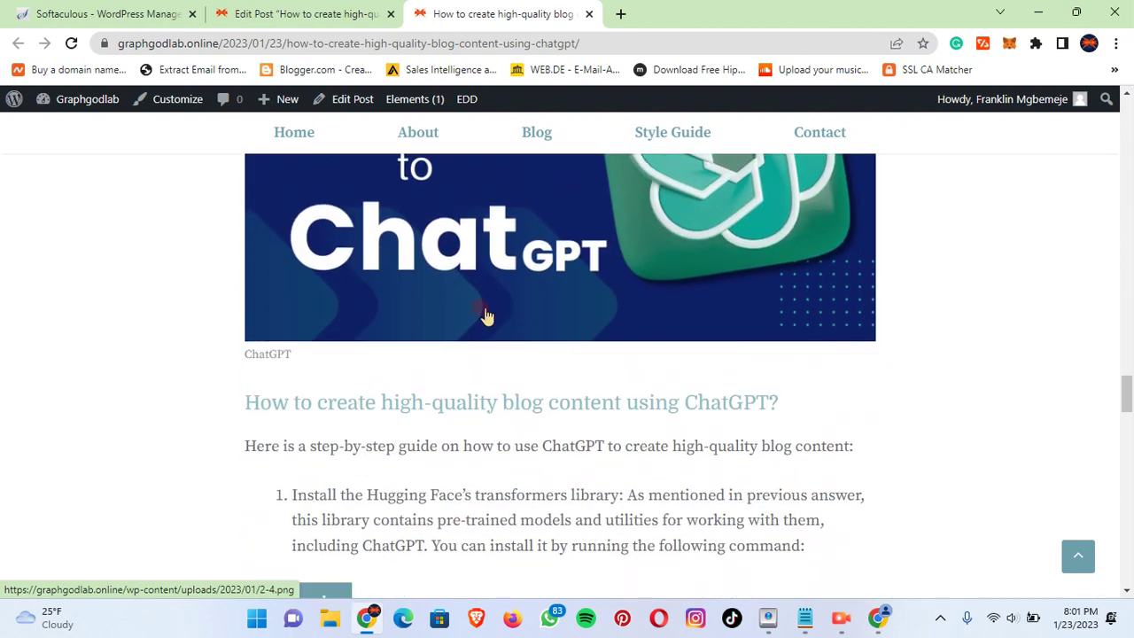
pyautogui.scroll(-16, 617, 295)
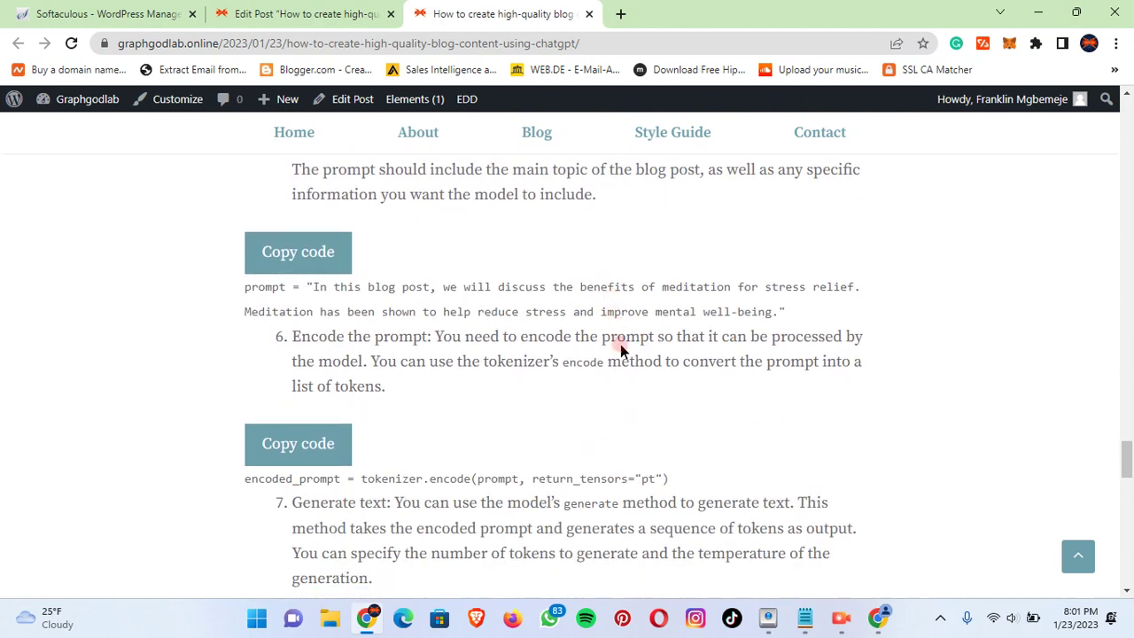
pyautogui.scroll(-15, 618, 363)
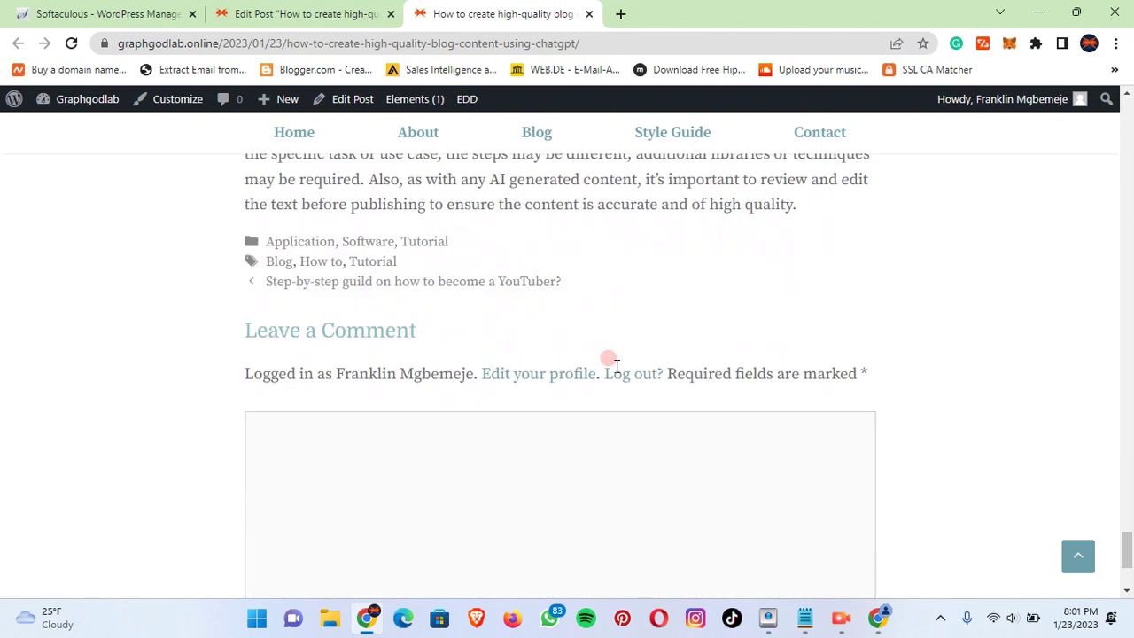
pyautogui.scroll(-2, 617, 372)
# Step: Reread the post's Conclusion section and look back through the article up to its featured image and title
pyautogui.scroll(3, 610, 363)
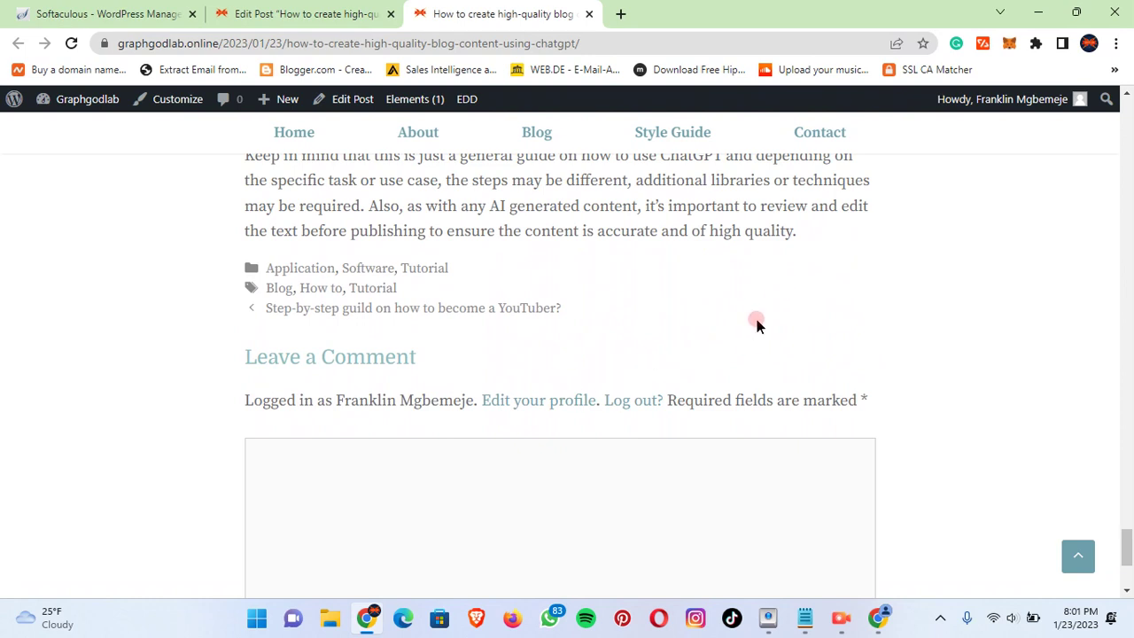
pyautogui.scroll(3, 540, 354)
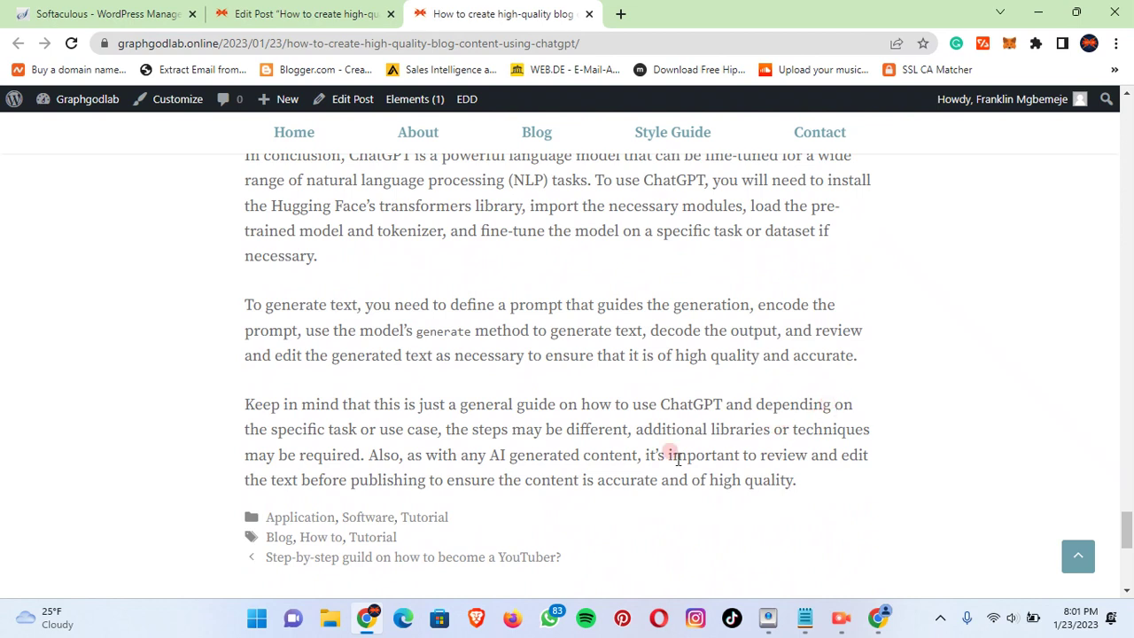
pyautogui.scroll(1, 426, 440)
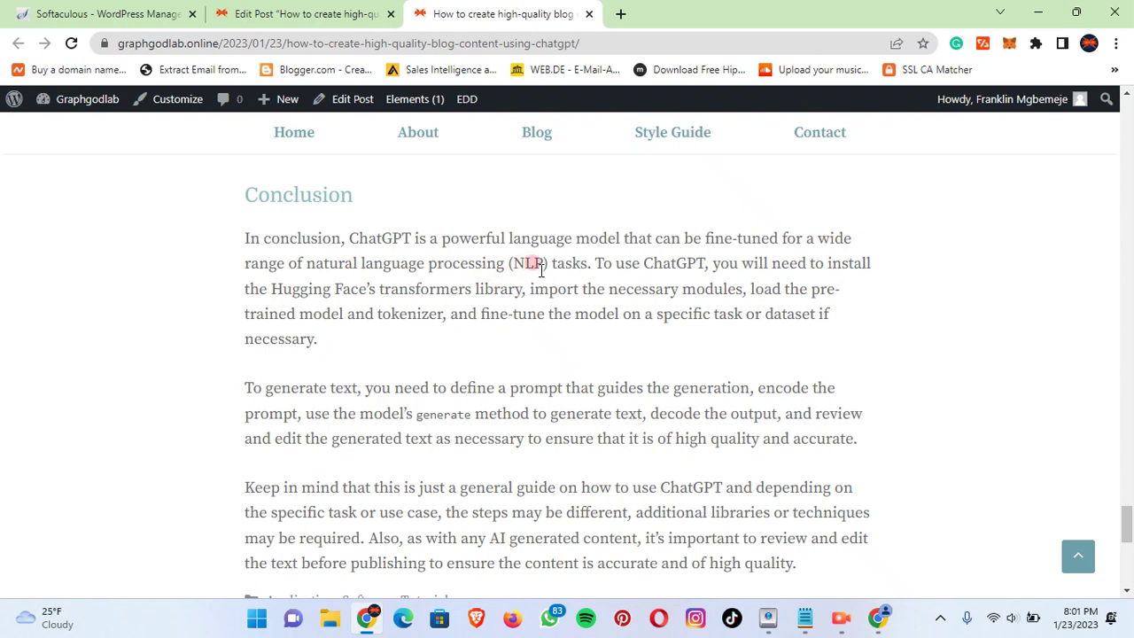
pyautogui.scroll(-6, 680, 324)
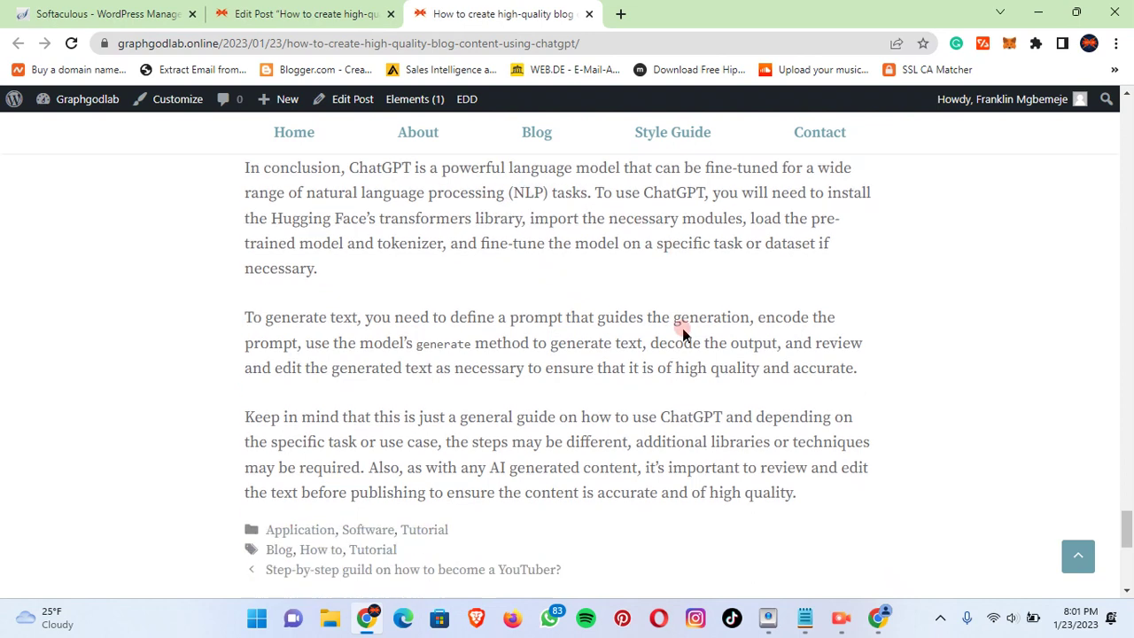
pyautogui.scroll(6, 488, 338)
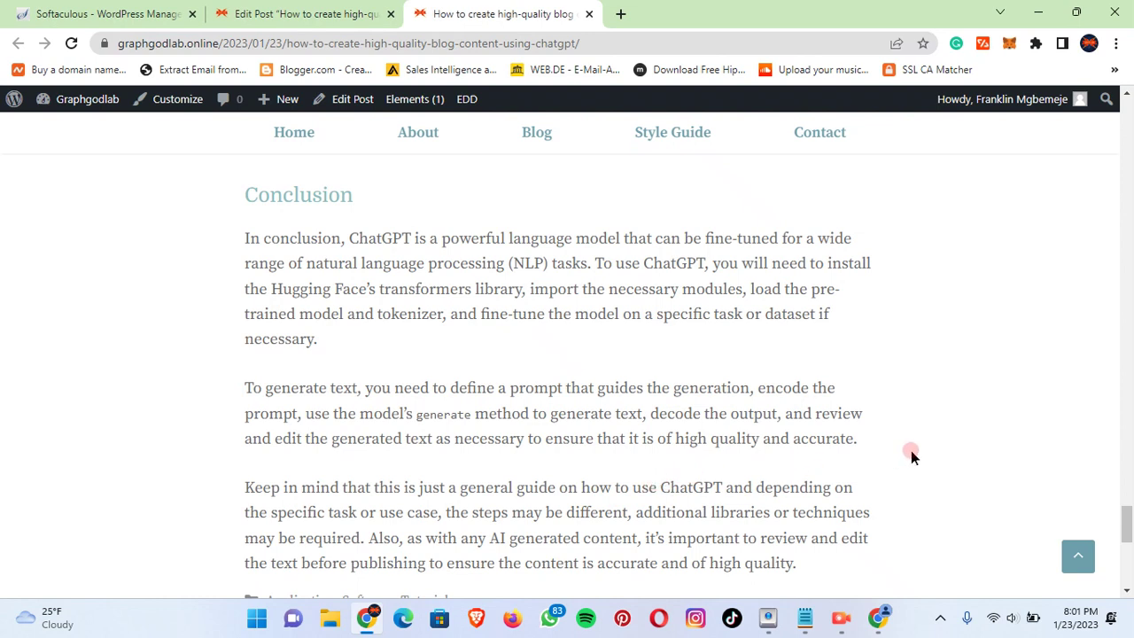
pyautogui.scroll(10, 507, 480)
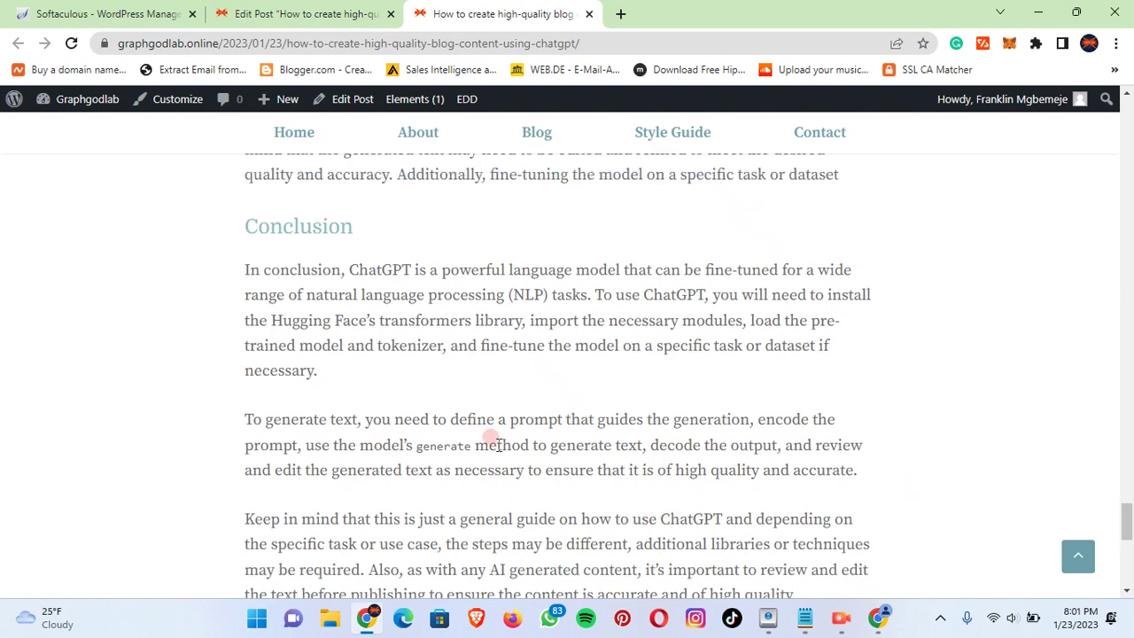
pyautogui.scroll(4, 518, 428)
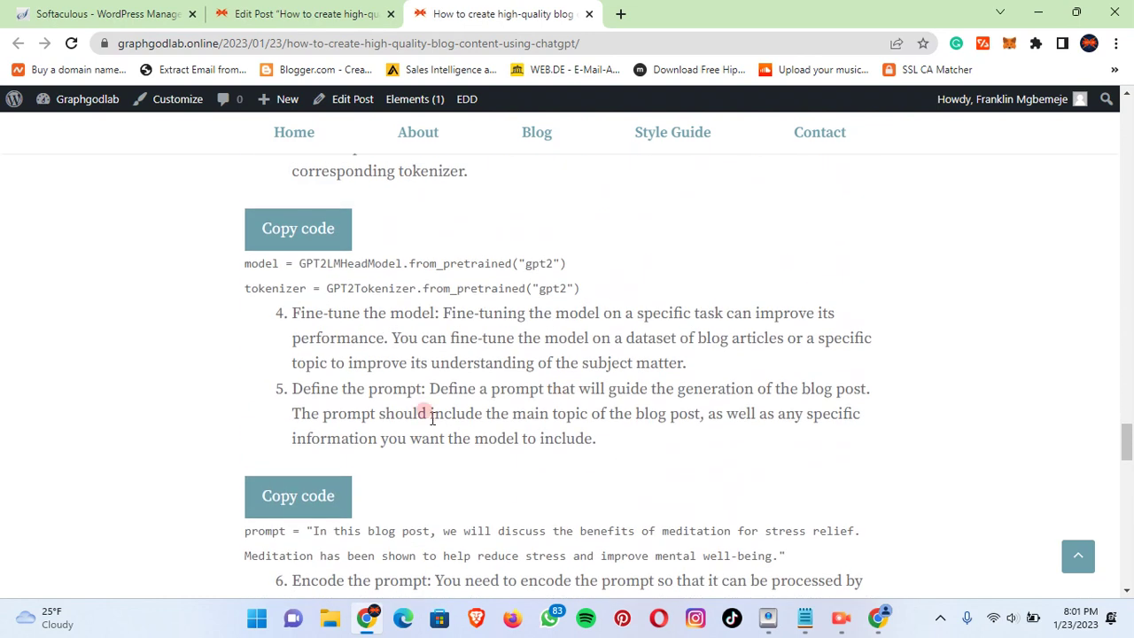
pyautogui.scroll(4, 348, 264)
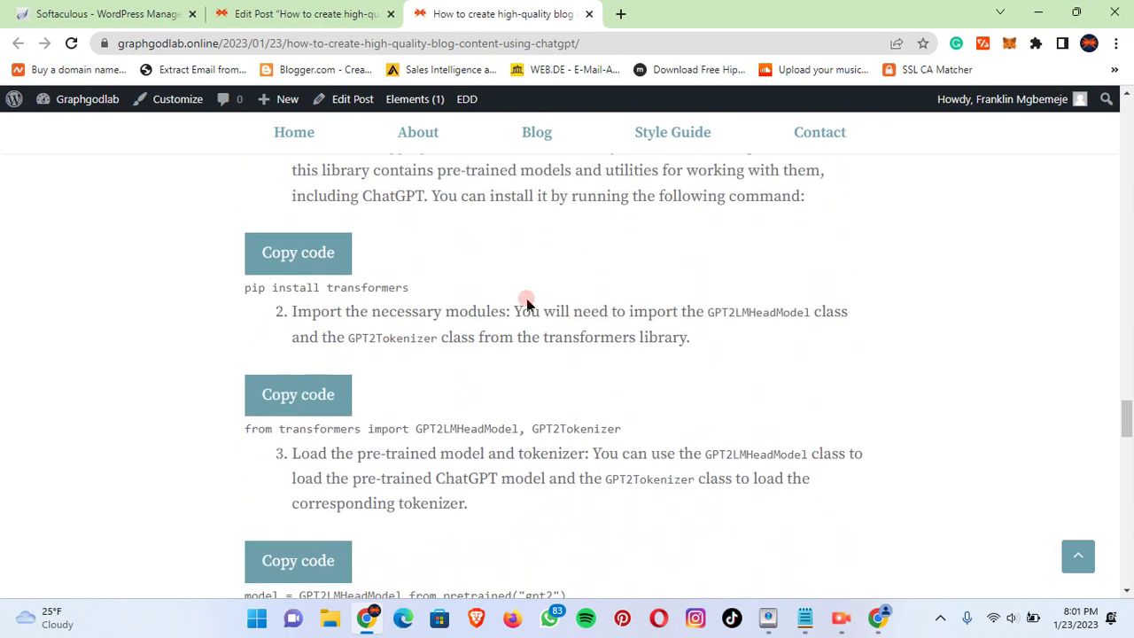
pyautogui.scroll(5, 547, 312)
pyautogui.scroll(15, 849, 326)
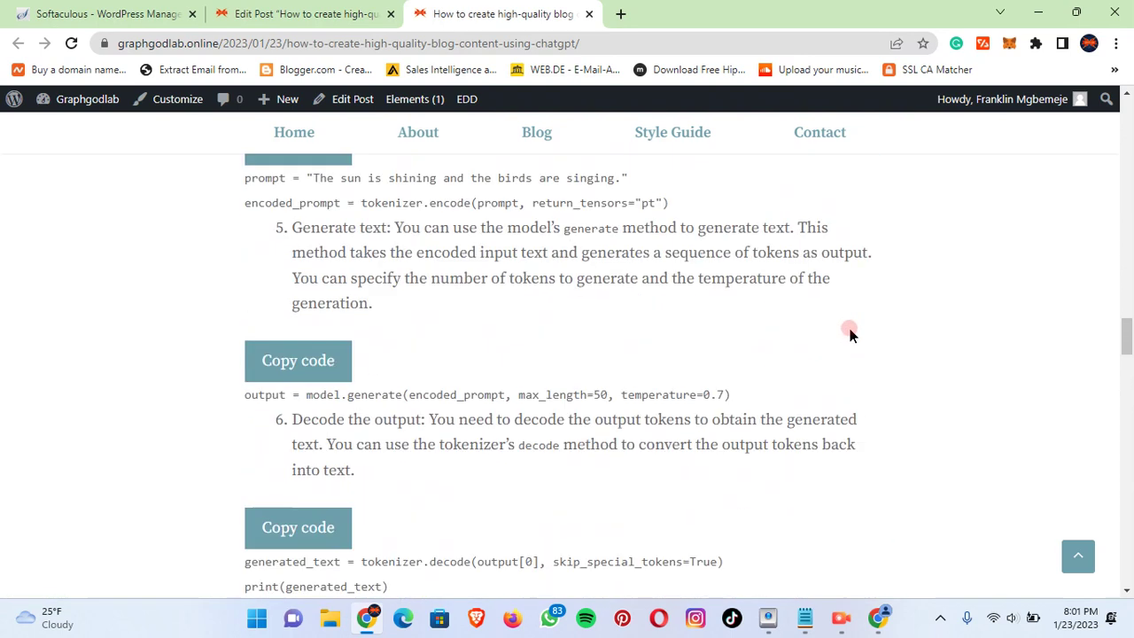
pyautogui.scroll(15, 849, 349)
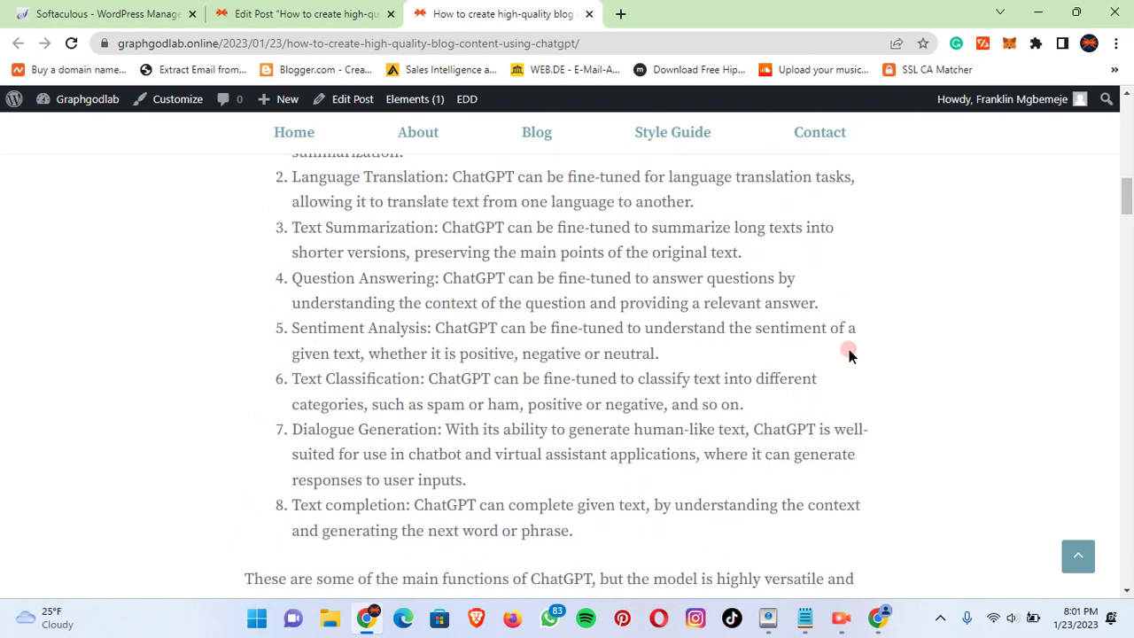
pyautogui.scroll(2, 855, 354)
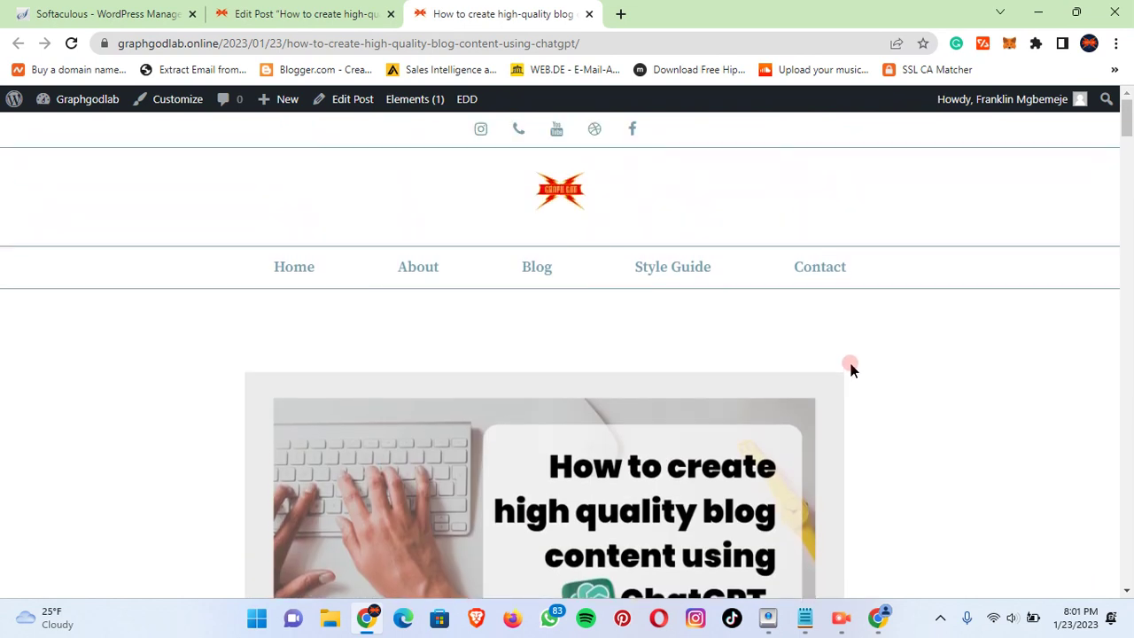
pyautogui.scroll(-2, 682, 407)
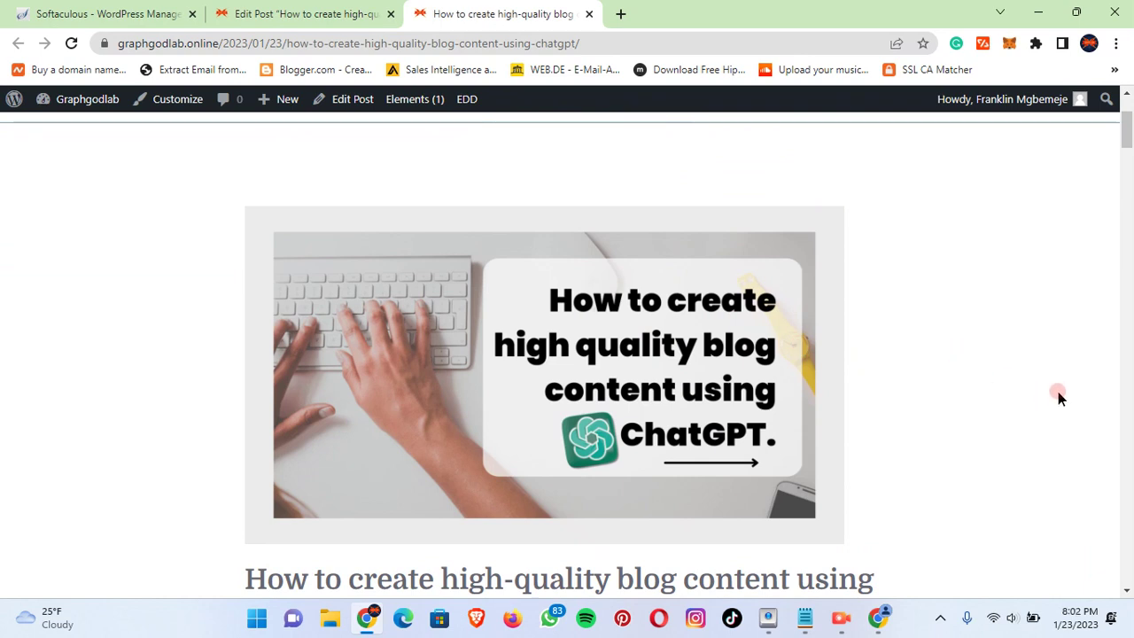
pyautogui.scroll(-4, 840, 297)
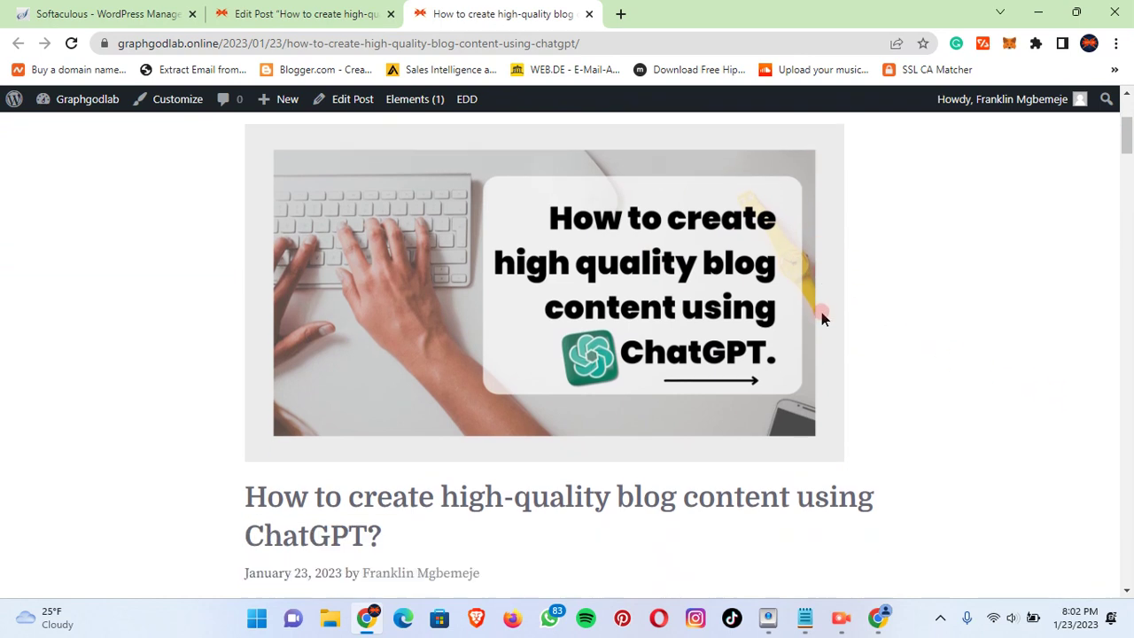